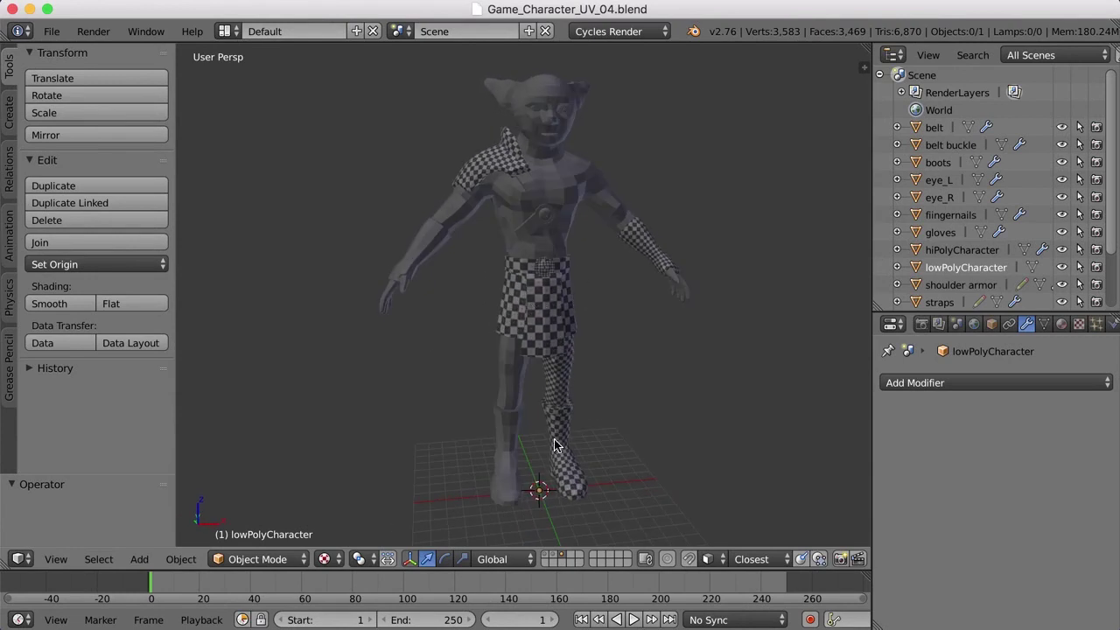
{"action": "middle_click_drag", "start_coordinate": [600, 461], "coordinate": [605, 453]}
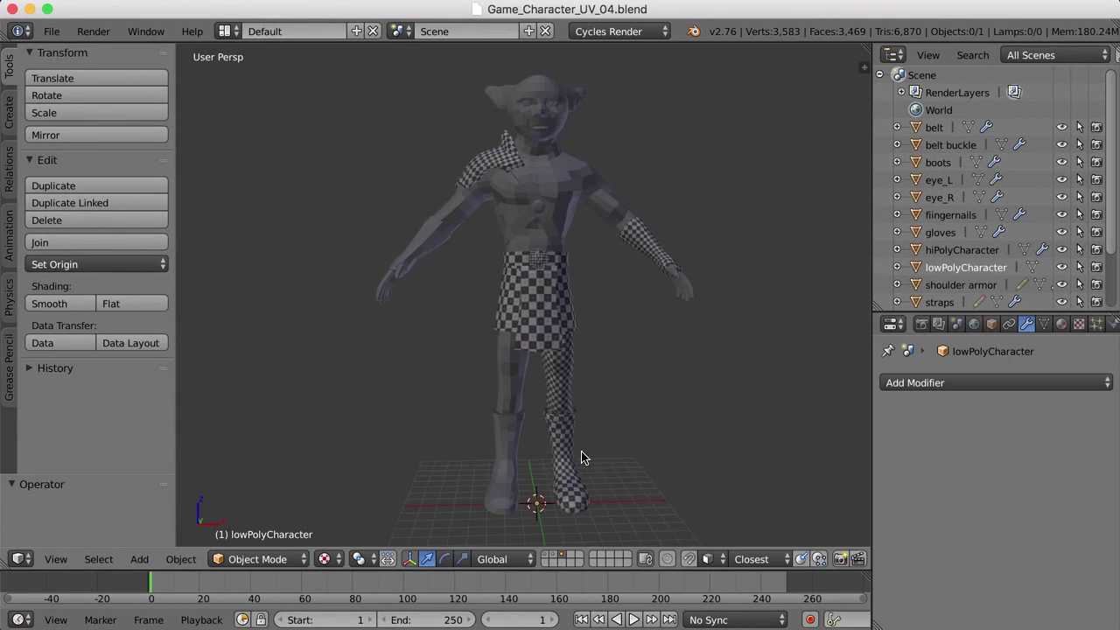
{"action": "middle_click_drag", "start_coordinate": [588, 400], "coordinate": [583, 406]}
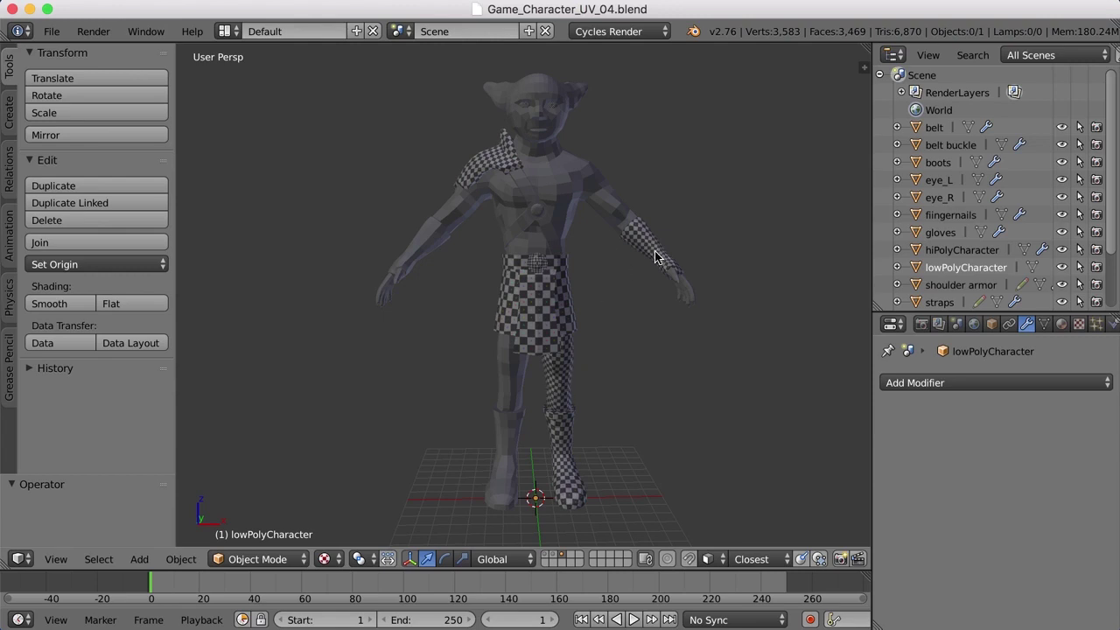
{"action": "middle_click_drag", "start_coordinate": [623, 392], "coordinate": [630, 392]}
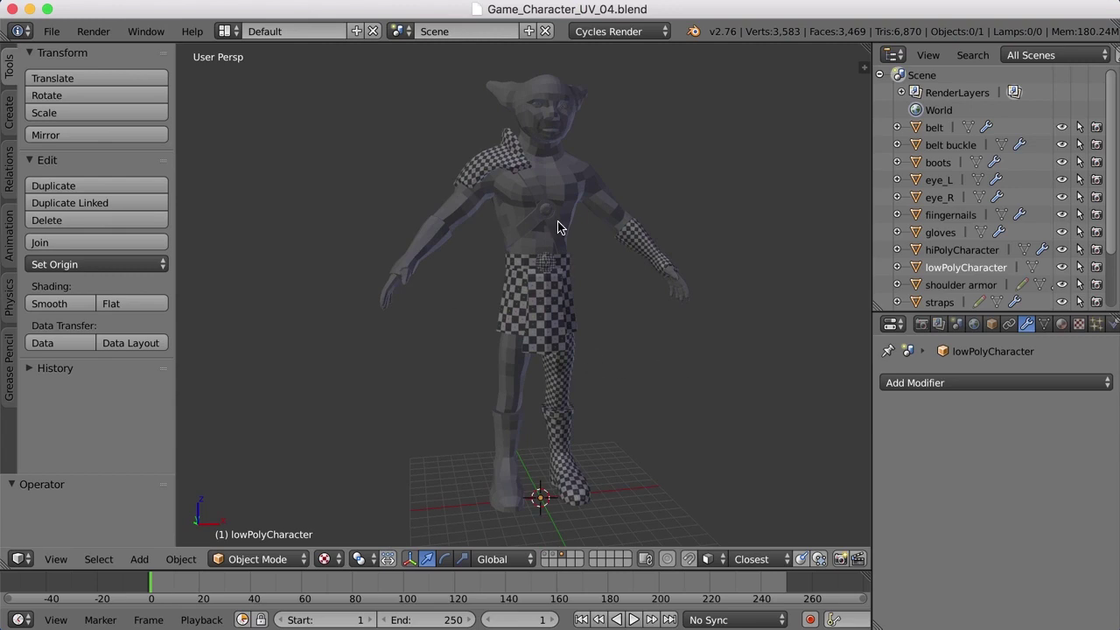
Step: Select the low-poly character and set the viewport shading to Solid
{"action": "key", "text": "a"}
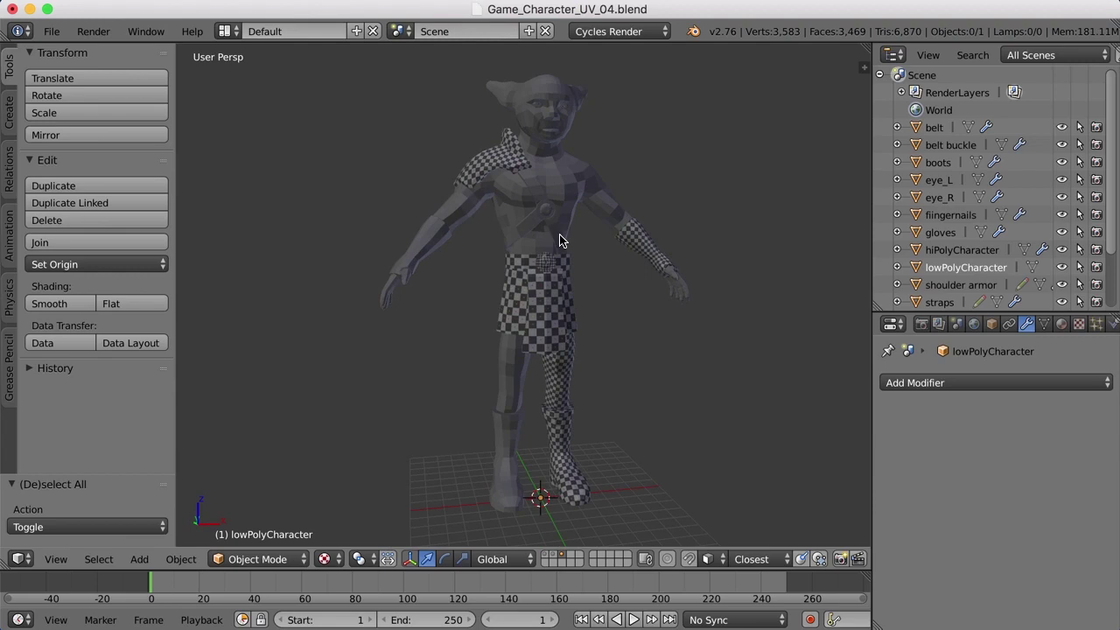
{"action": "key", "text": "a"}
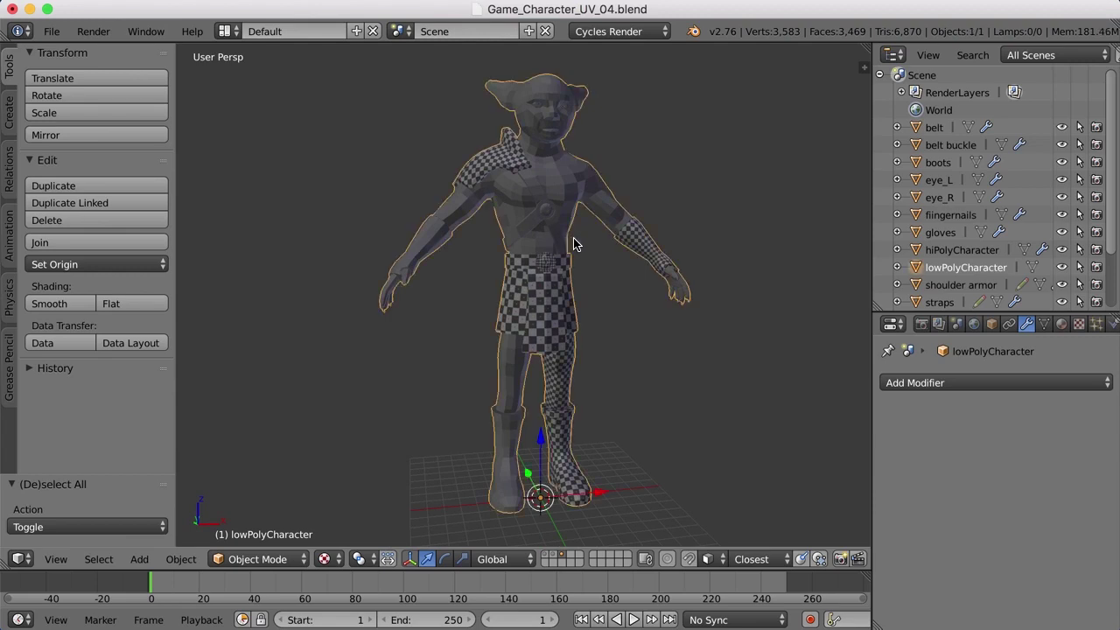
{"action": "left_click", "coordinate": [326, 559]}
{"action": "left_click", "coordinate": [351, 500]}
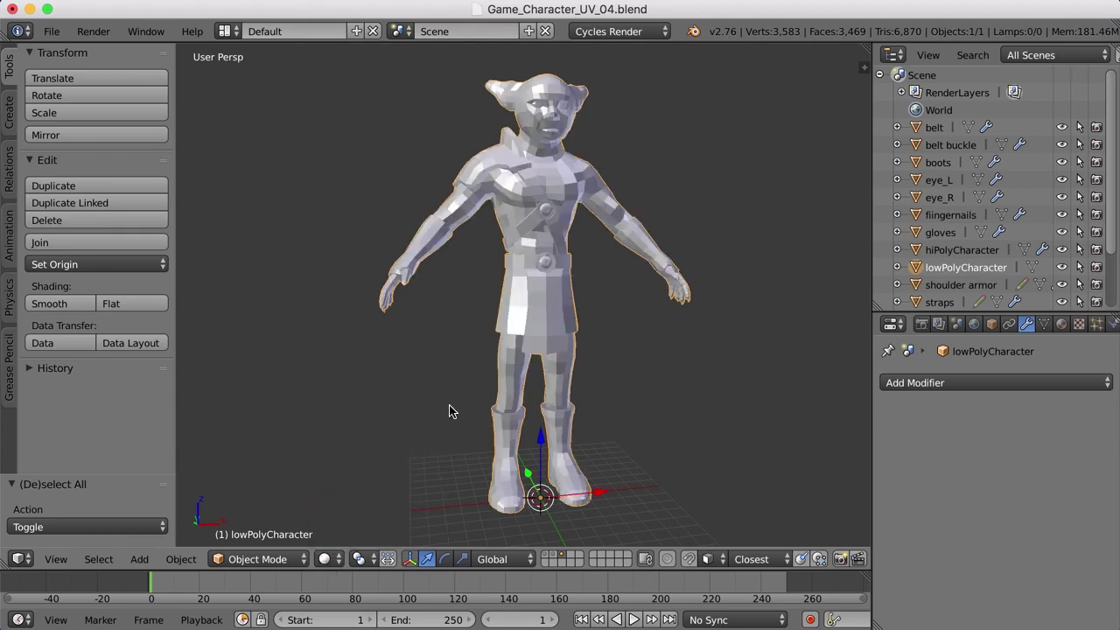
Step: Open the low-poly character's mesh for editing, framed on the torso straps
{"action": "scroll", "coordinate": [585, 267], "scroll_direction": "up", "scroll_amount": 8}
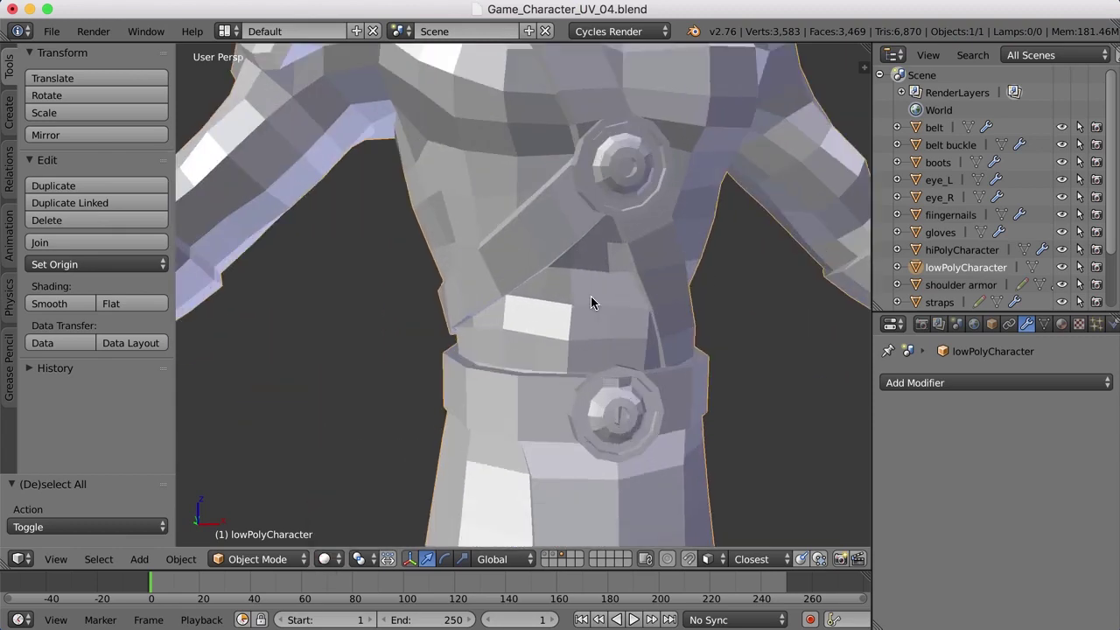
{"action": "scroll", "coordinate": [578, 350], "scroll_direction": "down", "scroll_amount": 3}
{"action": "middle_click_drag", "start_coordinate": [589, 367], "coordinate": [624, 352]}
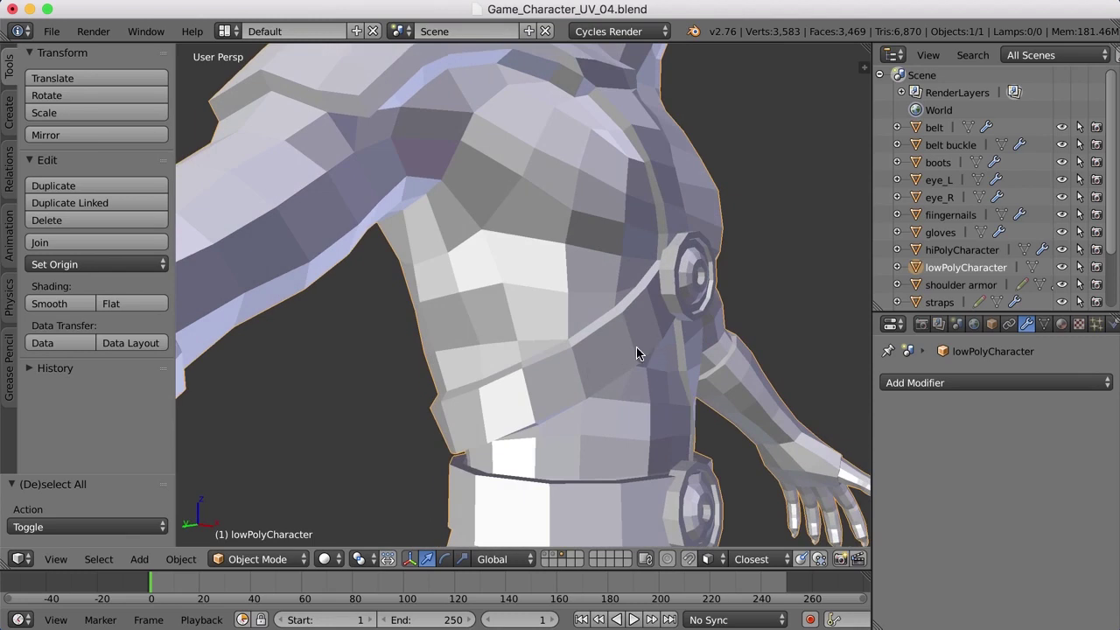
{"action": "key", "text": "Tab"}
{"action": "mouse_move", "coordinate": [636, 354]}
{"action": "middle_mouse_down"}
{"action": "mouse_move", "coordinate": [516, 342]}
{"action": "mouse_move", "coordinate": [645, 362]}
{"action": "middle_mouse_up"}
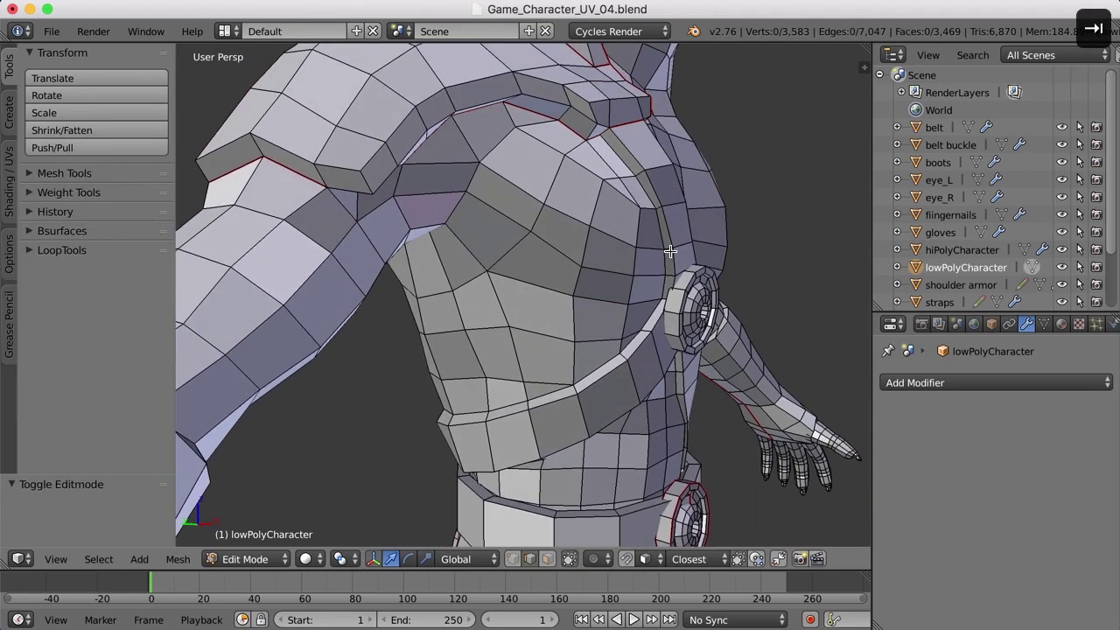
Step: Mark a seam along the strap's upper edge below the armored shoulder, from the chest around the side to the back
{"action": "left_click", "coordinate": [647, 192], "text": "alt"}
{"action": "middle_click_drag", "start_coordinate": [654, 269], "coordinate": [650, 316]}
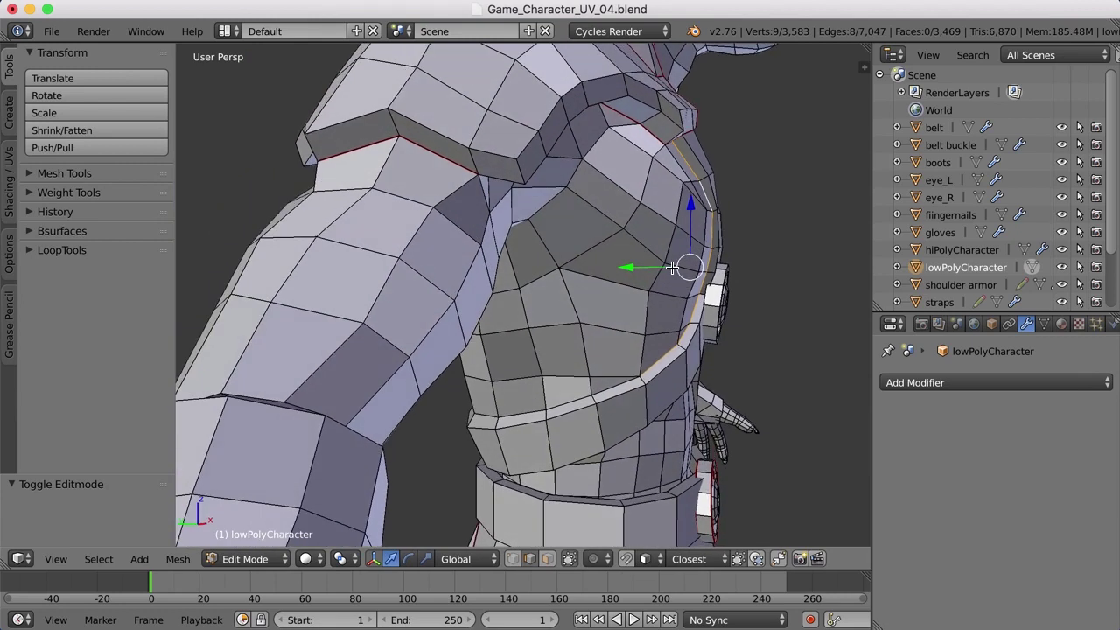
{"action": "left_click", "coordinate": [610, 391], "text": "alt+shift"}
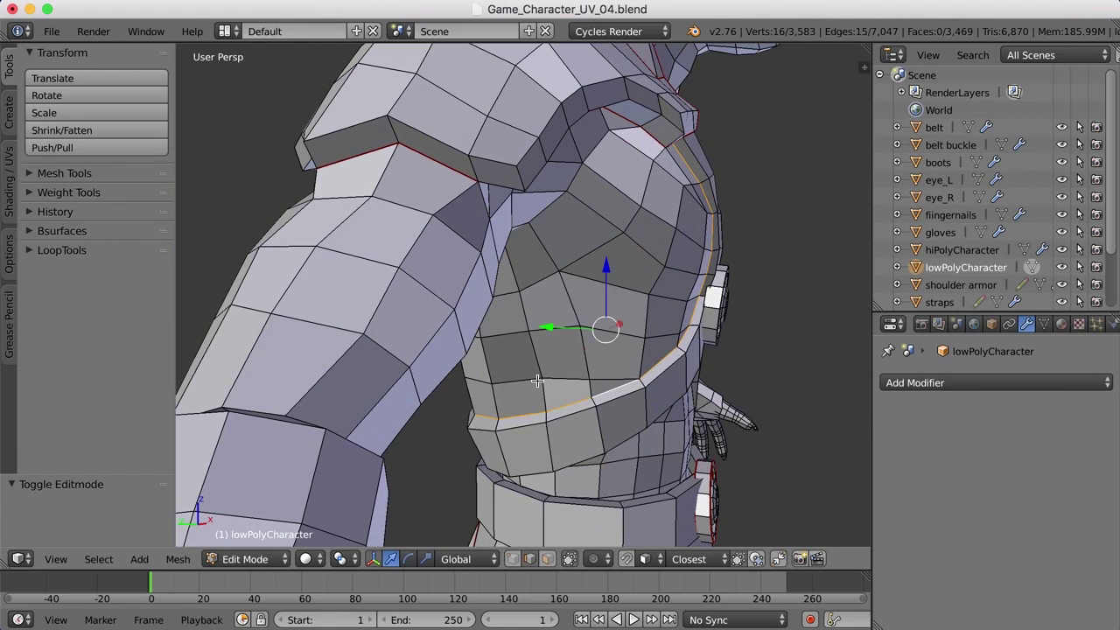
{"action": "middle_click_drag", "start_coordinate": [532, 382], "coordinate": [561, 434]}
{"action": "middle_click_drag", "start_coordinate": [630, 402], "coordinate": [620, 400]}
{"action": "key", "text": "ctrl+e"}
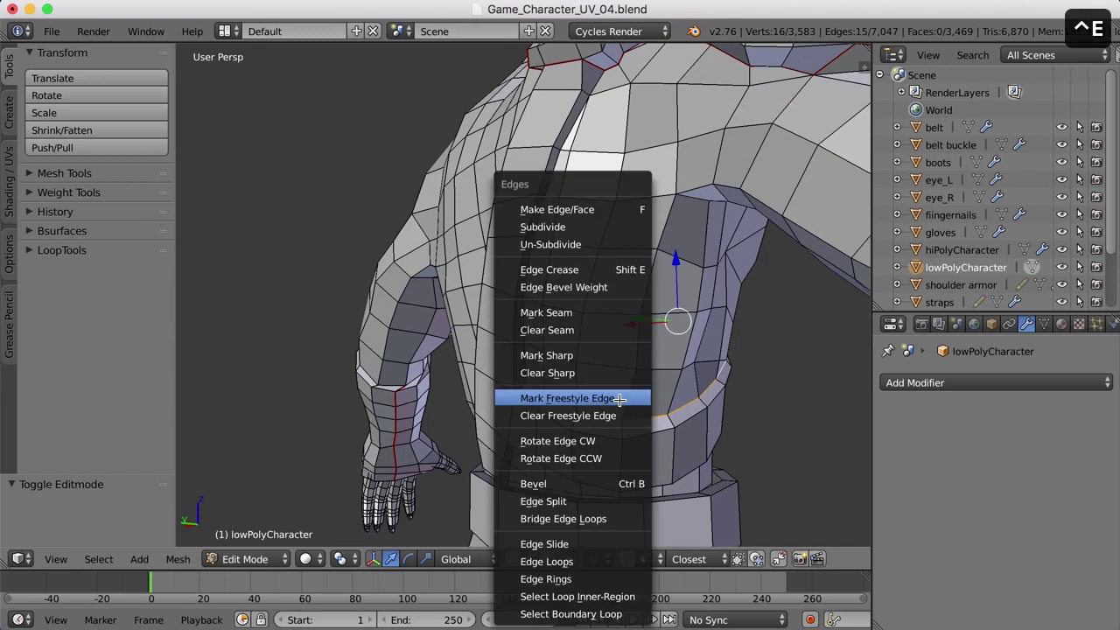
{"action": "left_click", "coordinate": [597, 311]}
{"action": "middle_click_drag", "start_coordinate": [638, 392], "coordinate": [542, 434]}
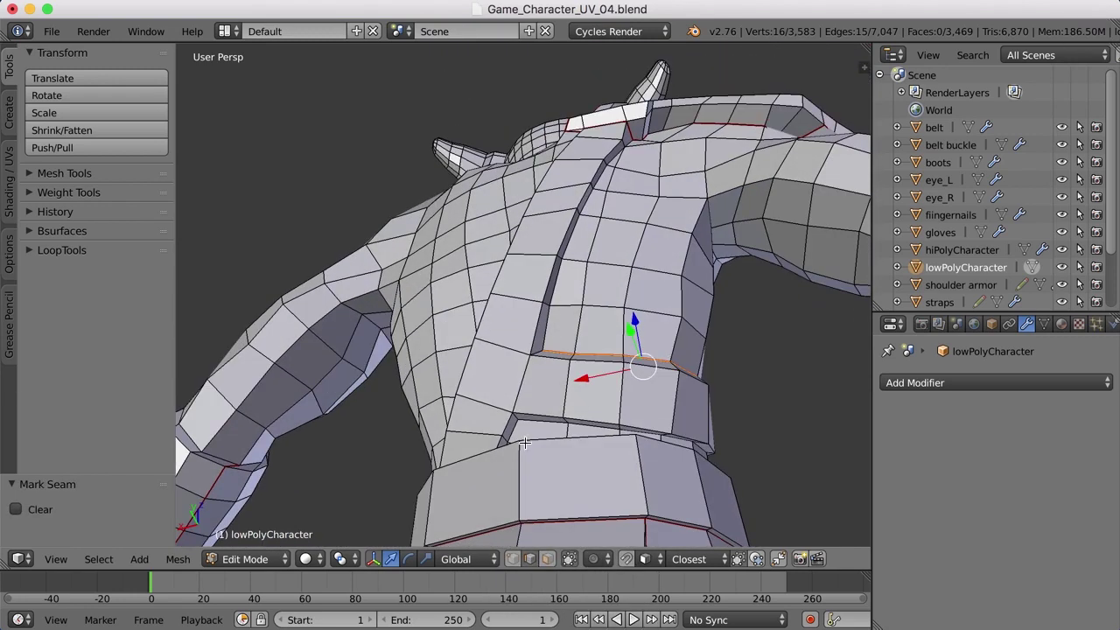
{"action": "key", "text": "a"}
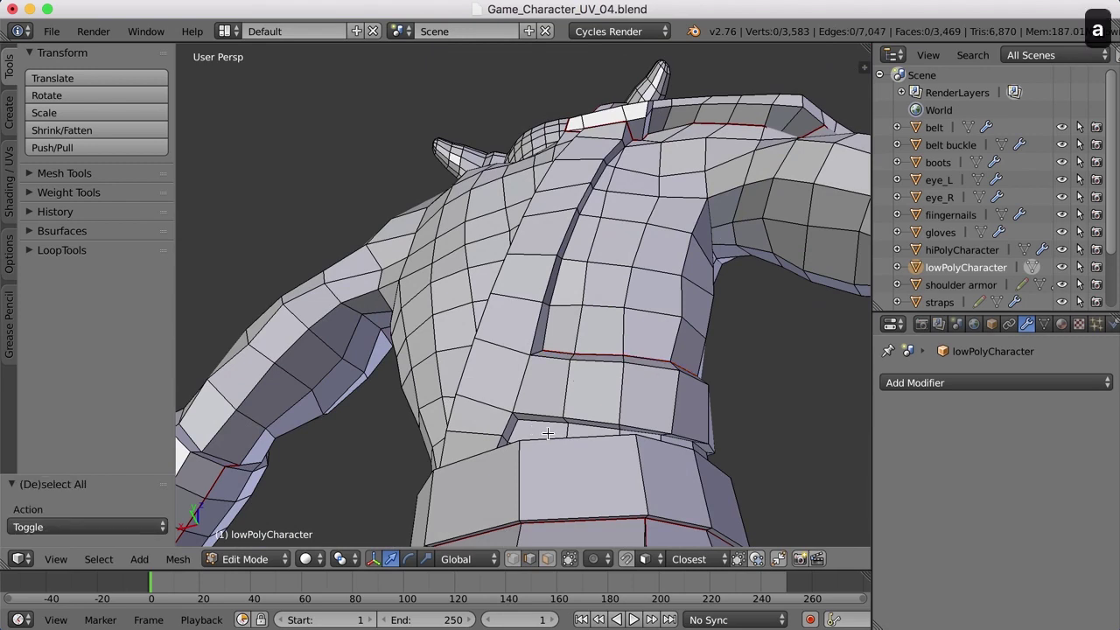
Step: Mark a seam along the strap's lower edge, from the back around the side to the chest buckle and down the adjoining strap's inner edge
{"action": "right_click", "coordinate": [547, 422], "text": "alt"}
{"action": "middle_click_drag", "start_coordinate": [547, 423], "coordinate": [532, 432]}
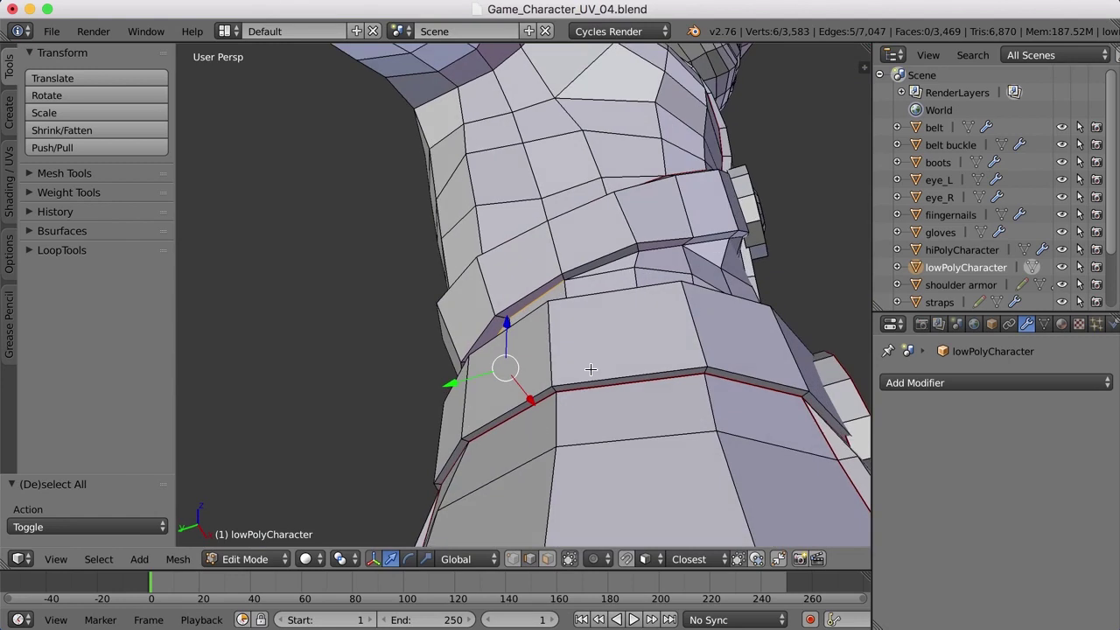
{"action": "right_click", "coordinate": [622, 260], "text": "alt+shift"}
{"action": "middle_click_drag", "start_coordinate": [699, 261], "coordinate": [650, 275]}
{"action": "right_click", "coordinate": [474, 205], "text": "shift"}
{"action": "right_click", "coordinate": [529, 169], "text": "shift"}
{"action": "right_click", "coordinate": [561, 146], "text": "shift"}
{"action": "right_click", "coordinate": [588, 158], "text": "alt+shift"}
{"action": "middle_click_drag", "start_coordinate": [676, 236], "coordinate": [684, 266]}
{"action": "right_click", "coordinate": [672, 378], "text": "shift"}
{"action": "middle_click_drag", "start_coordinate": [678, 385], "coordinate": [726, 363]}
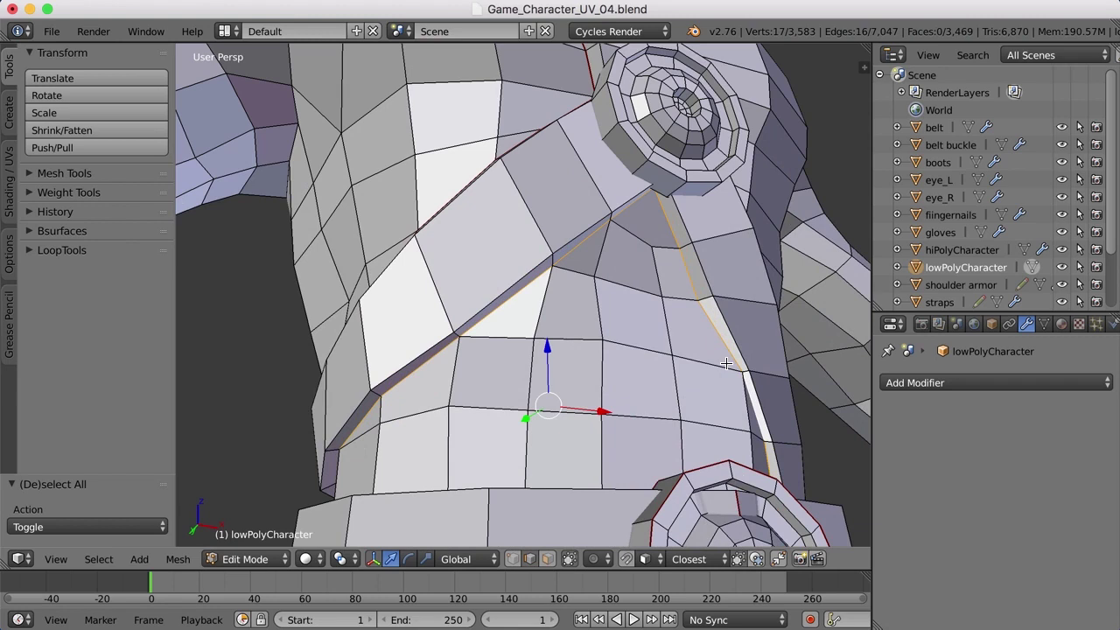
{"action": "key", "text": "ctrl+e"}
{"action": "left_click", "coordinate": [691, 312]}
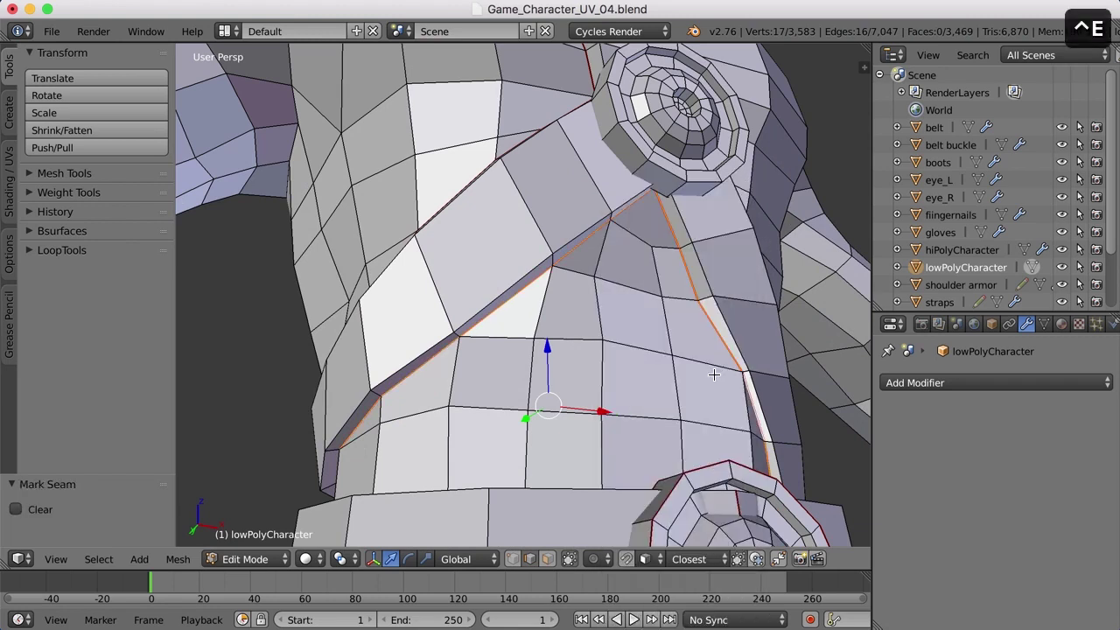
{"action": "key", "text": "a"}
Step: Mark a seam along the chest strap's outer edge, from the shoulder armor past the round buckle toward the waist
{"action": "middle_click_drag", "start_coordinate": [752, 361], "coordinate": [635, 344]}
{"action": "middle_click_drag", "start_coordinate": [539, 274], "coordinate": [586, 329]}
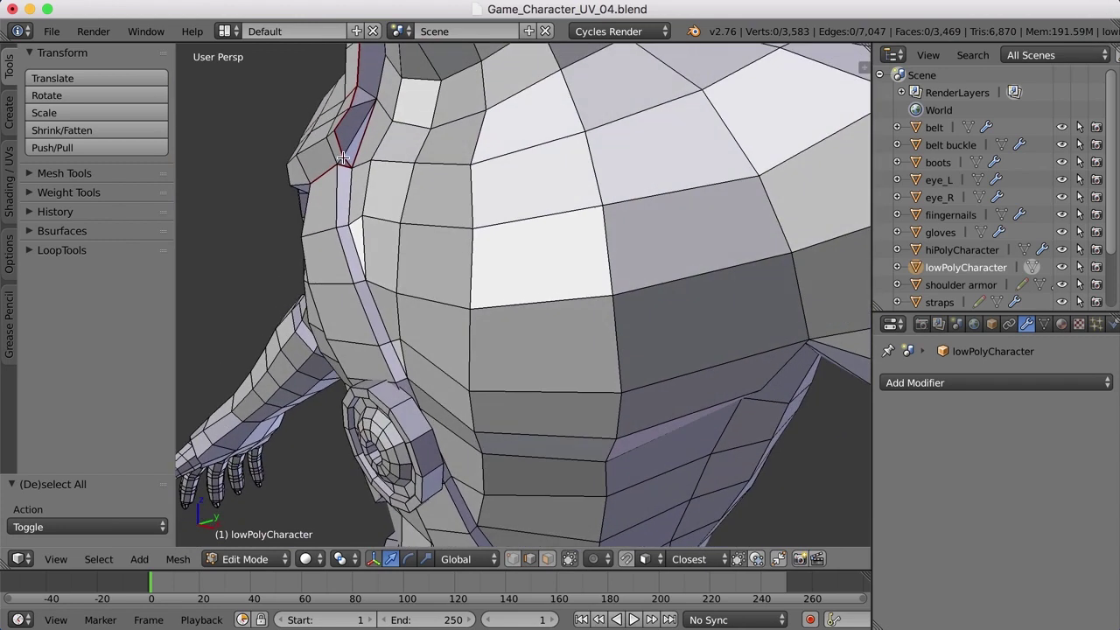
{"action": "right_click", "coordinate": [359, 255], "text": "alt"}
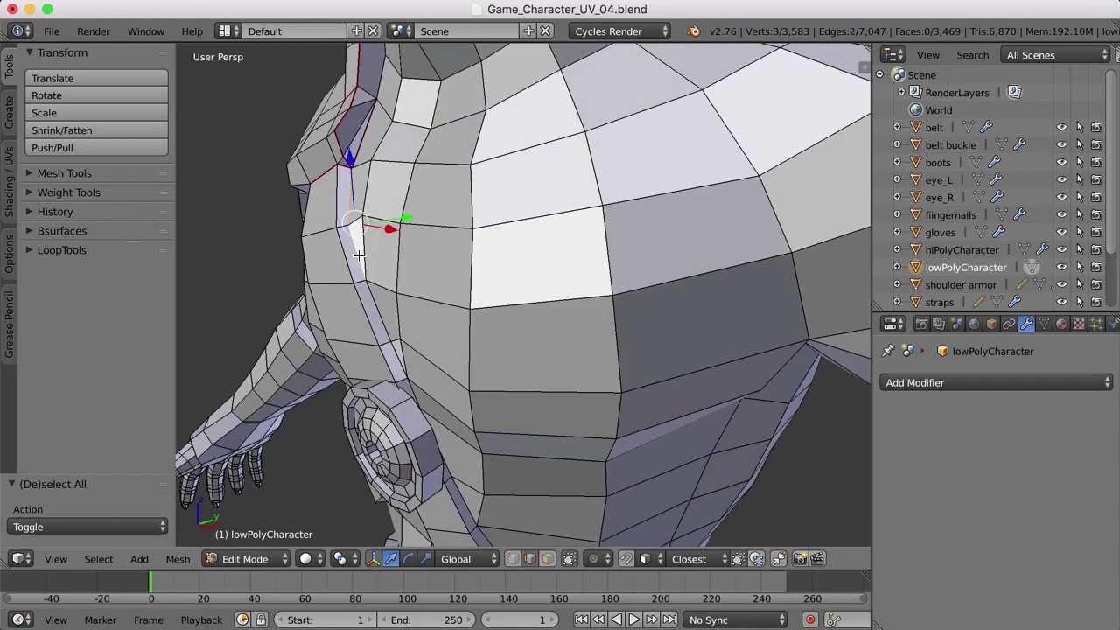
{"action": "right_click", "coordinate": [381, 312], "text": "alt+shift"}
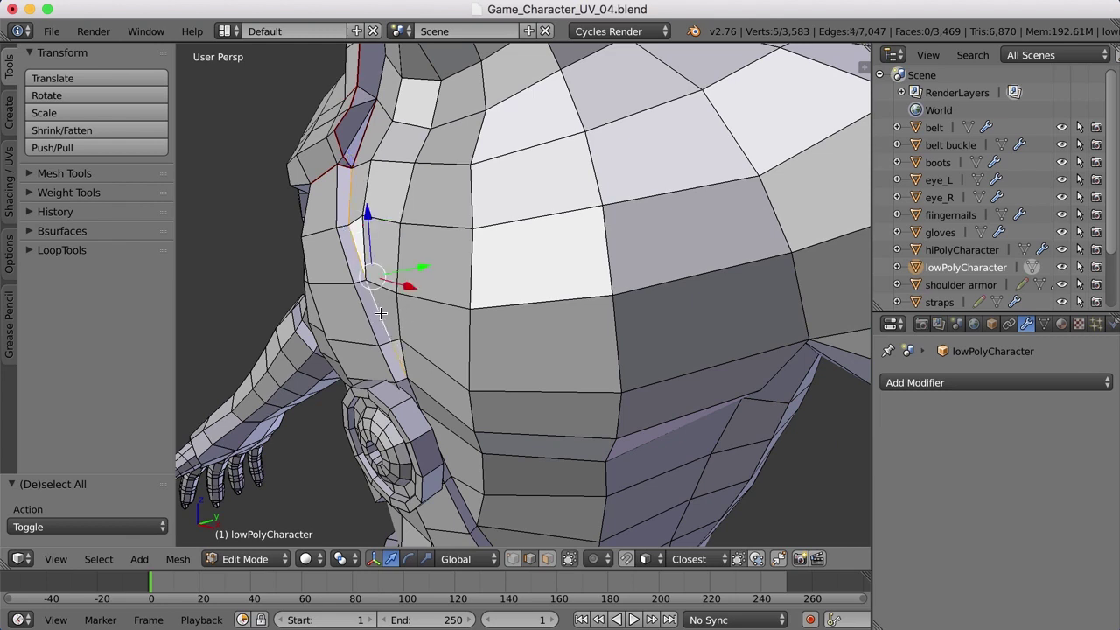
{"action": "middle_click_drag", "start_coordinate": [400, 344], "coordinate": [391, 327]}
{"action": "right_click", "coordinate": [376, 326], "text": "alt+shift"}
{"action": "middle_click_drag", "start_coordinate": [427, 386], "coordinate": [551, 263]}
{"action": "right_click", "coordinate": [448, 415], "text": "alt+shift"}
{"action": "scroll", "coordinate": [515, 448], "scroll_direction": "down", "scroll_amount": 2}
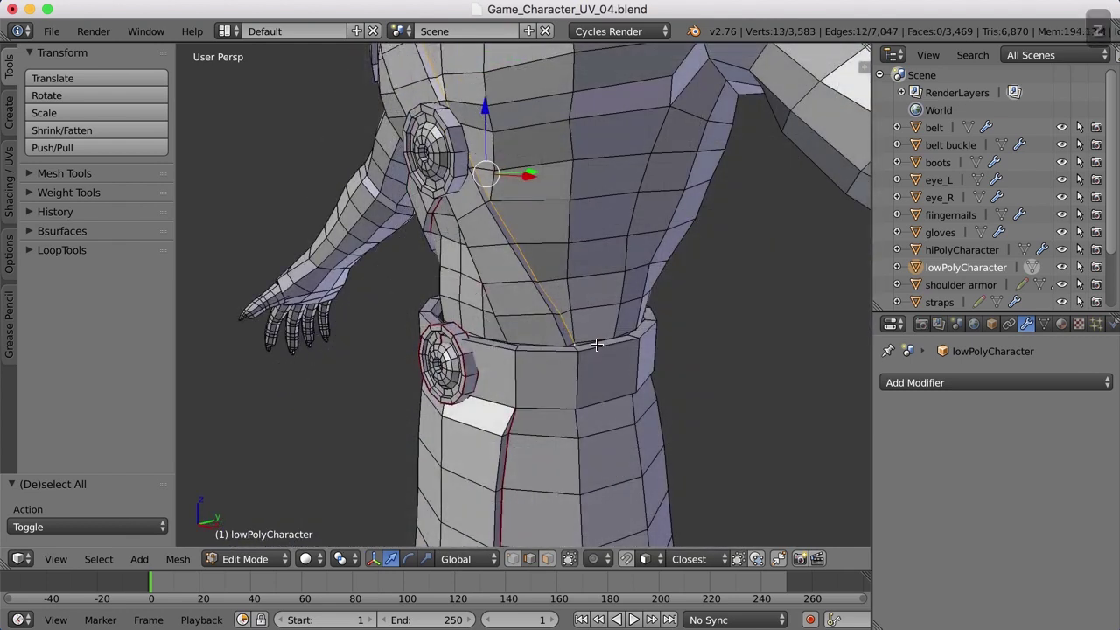
{"action": "key", "text": "ctrl+e"}
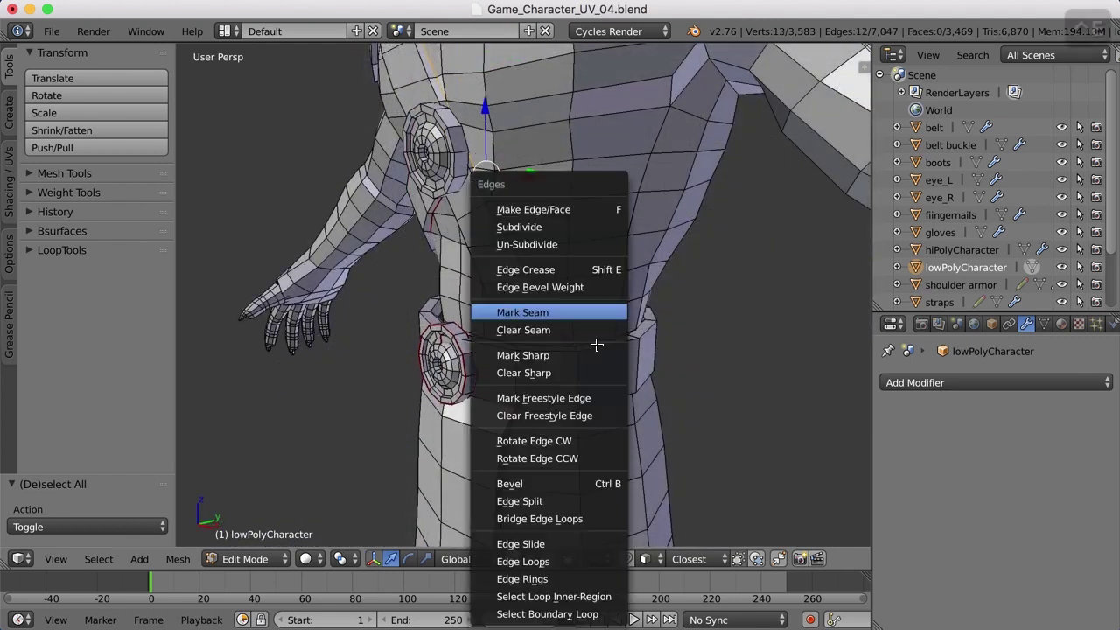
{"action": "left_click", "coordinate": [569, 313]}
{"action": "key", "text": "a"}
Step: Mark a seam on the back along the strap edge facing the armored arm, up to the shoulder armor
{"action": "middle_click_drag", "start_coordinate": [650, 359], "coordinate": [845, 350]}
{"action": "middle_click_drag", "start_coordinate": [595, 385], "coordinate": [563, 361]}
{"action": "scroll", "coordinate": [576, 372], "scroll_direction": "up", "scroll_amount": 4}
{"action": "right_click", "coordinate": [505, 299], "text": "alt"}
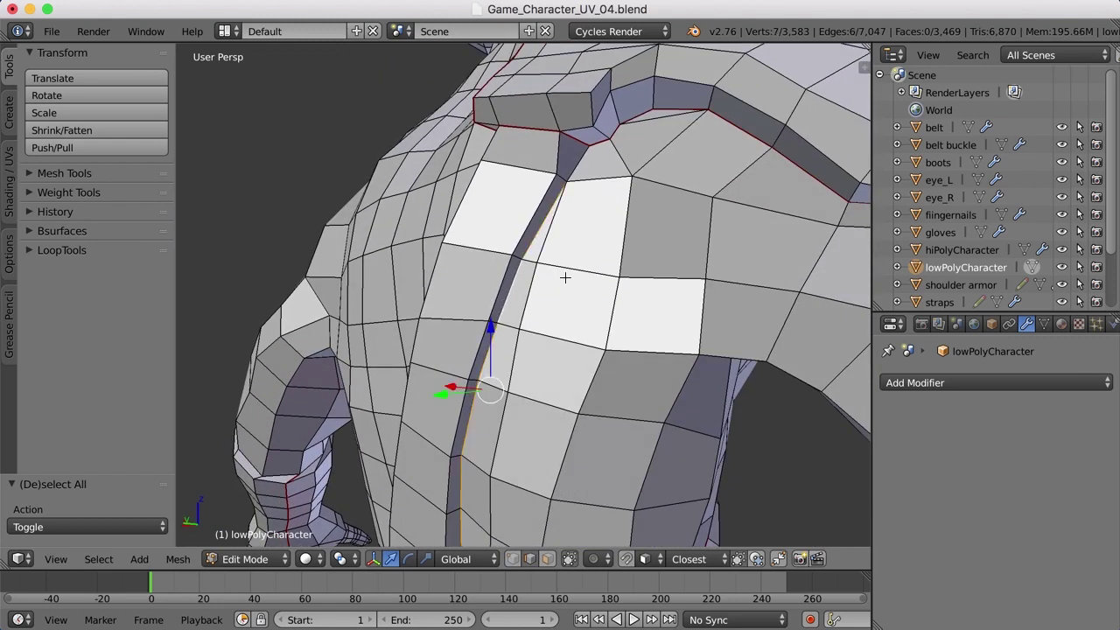
{"action": "right_click", "coordinate": [579, 163], "text": "shift"}
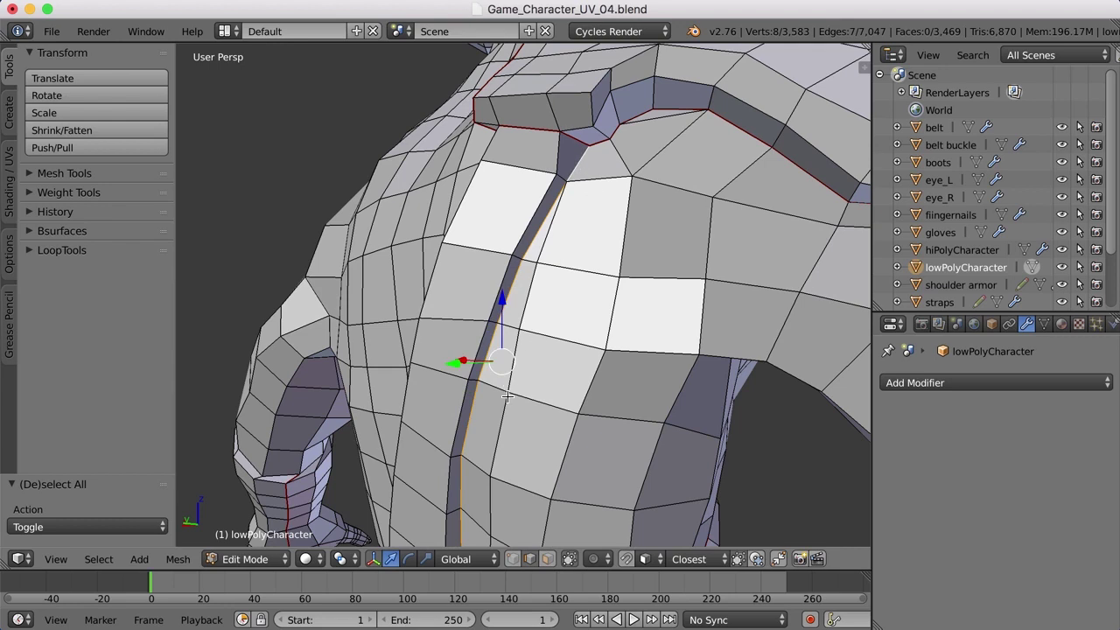
{"action": "middle_click_drag", "start_coordinate": [555, 419], "coordinate": [490, 455]}
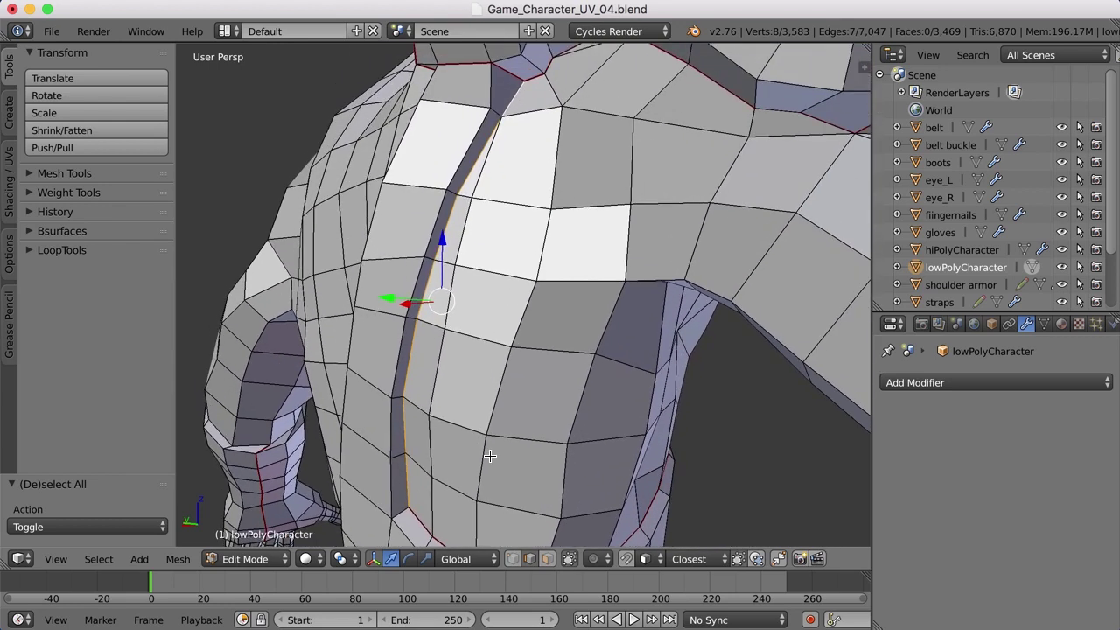
{"action": "key", "text": "ctrl+e"}
{"action": "left_click", "coordinate": [459, 323]}
{"action": "middle_click_drag", "start_coordinate": [449, 356], "coordinate": [664, 199]}
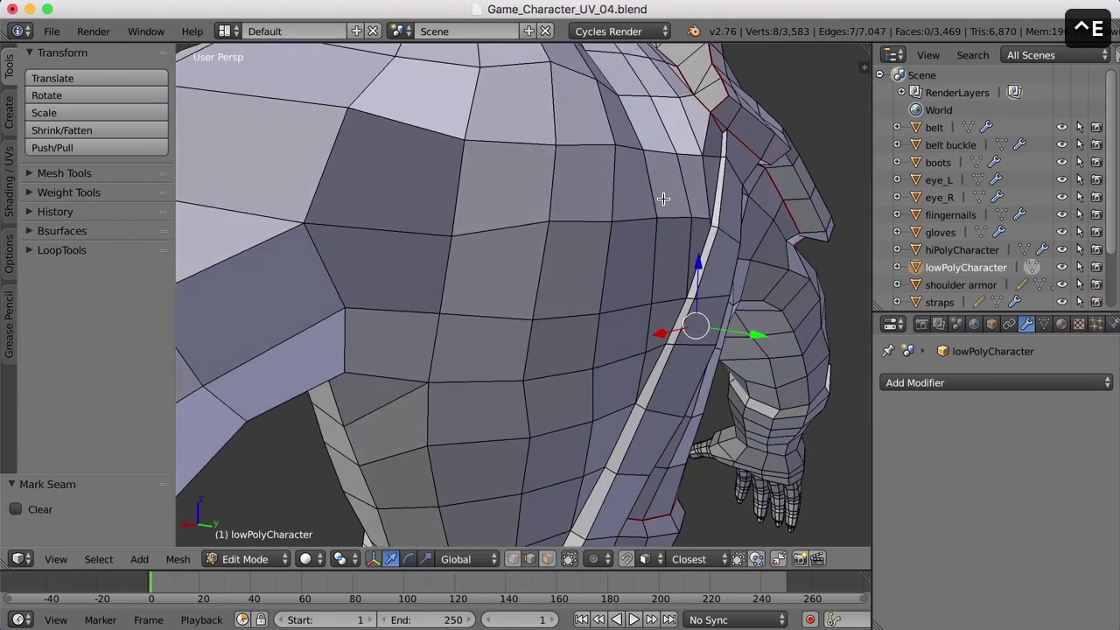
{"action": "key", "text": "a"}
{"action": "right_click", "coordinate": [714, 198]}
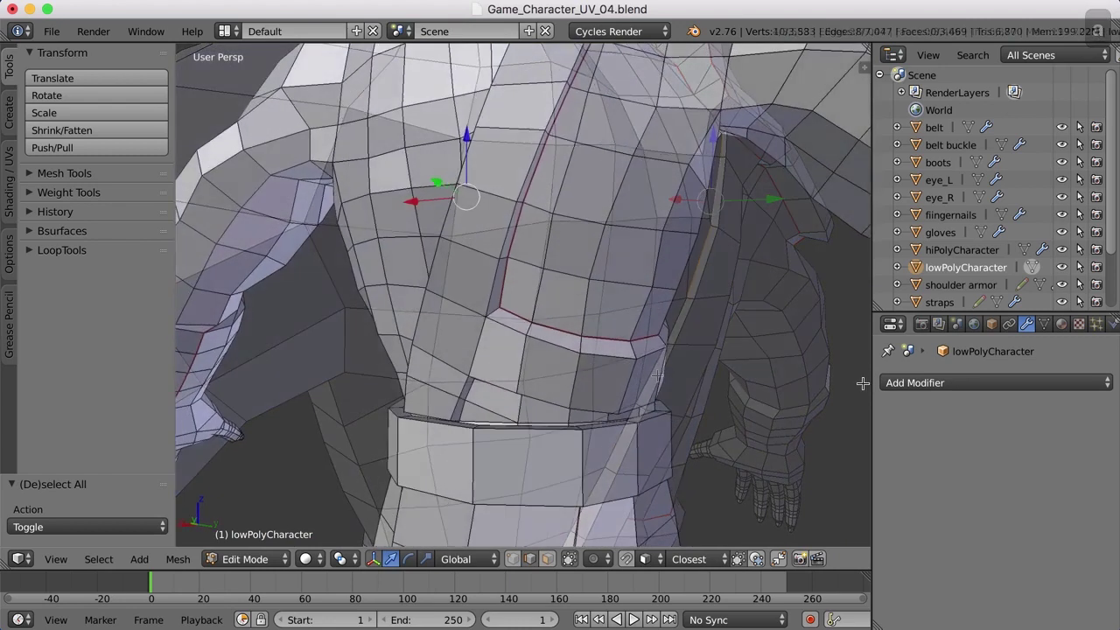
{"action": "middle_click_drag", "start_coordinate": [863, 383], "coordinate": [702, 374]}
{"action": "scroll", "coordinate": [724, 392], "scroll_direction": "down", "scroll_amount": 3}
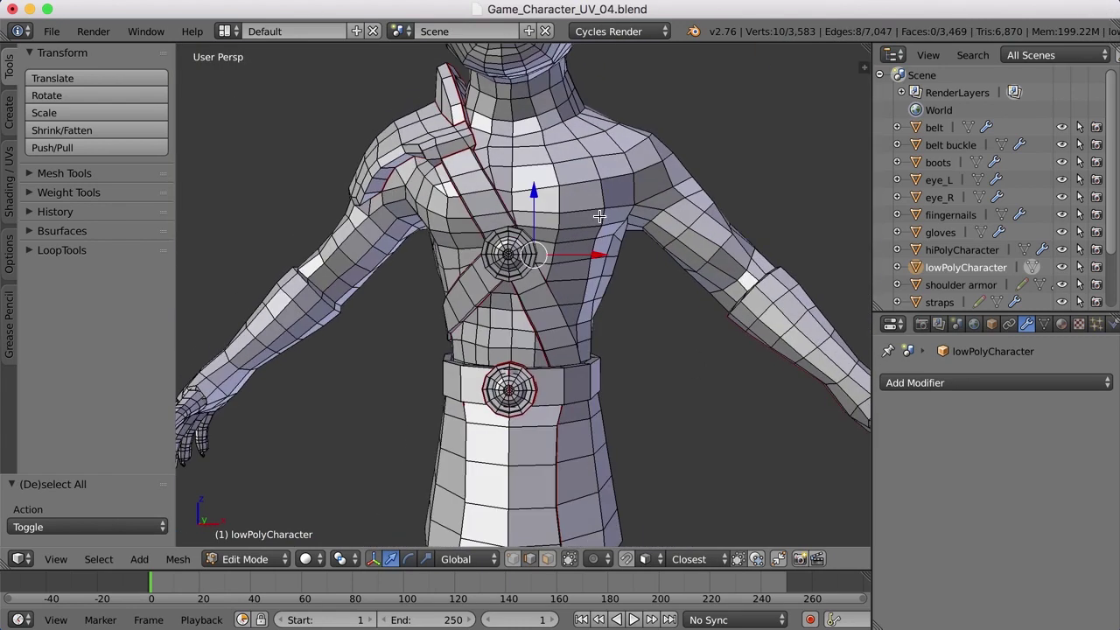
Step: Select the torso's linked faces delimited by Material, hide all unselected parts, and clear the selection
{"action": "key", "text": "l"}
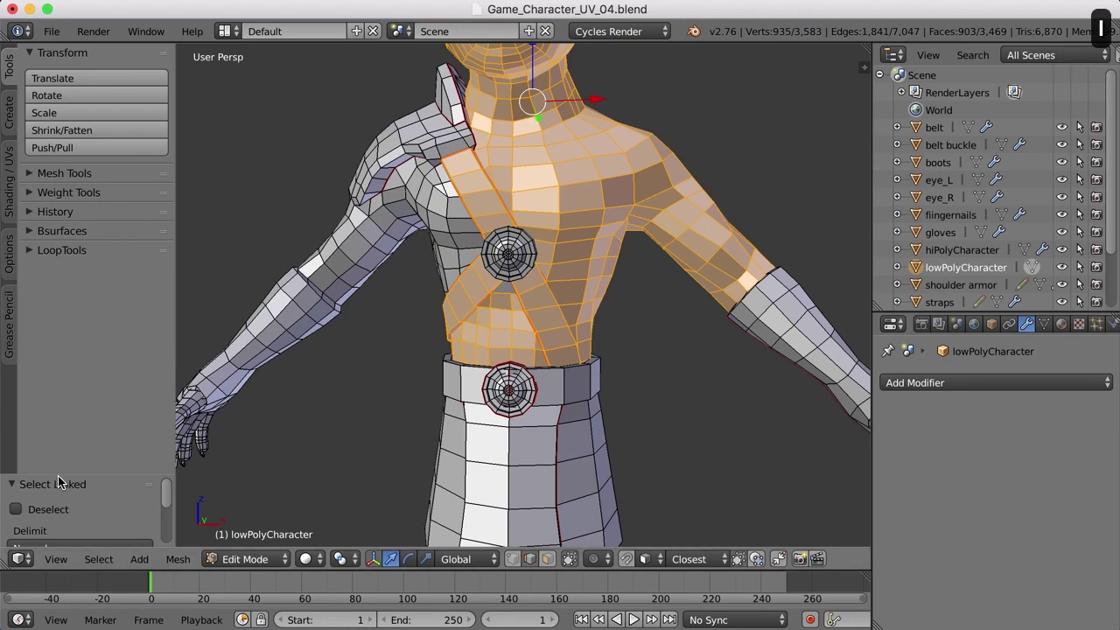
{"action": "left_click_drag", "start_coordinate": [61, 475], "coordinate": [96, 345]}
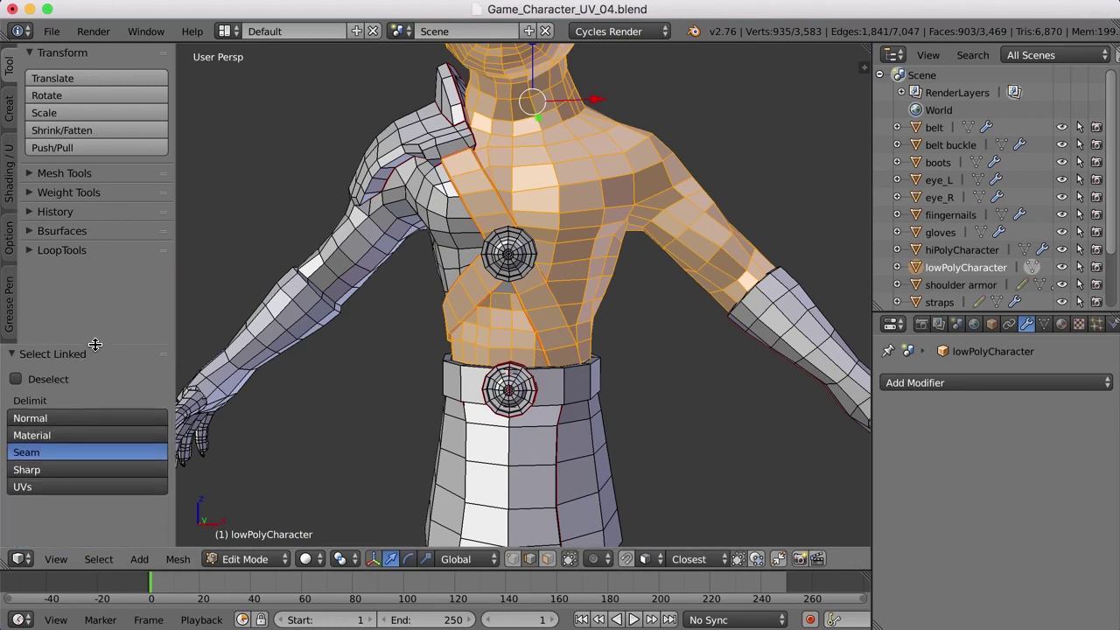
{"action": "left_click", "coordinate": [56, 435]}
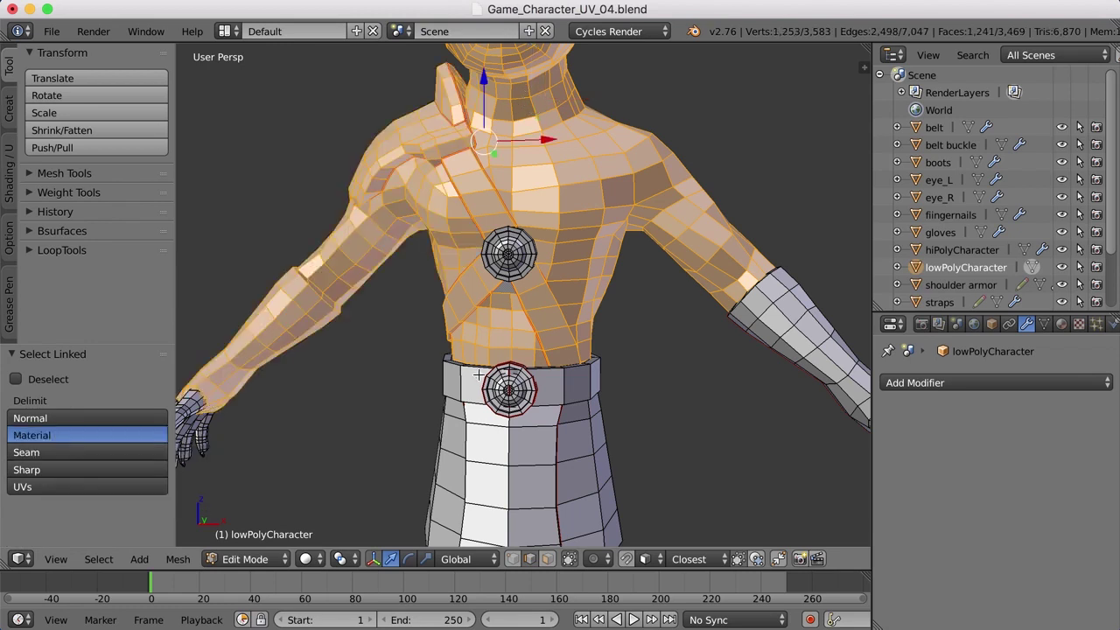
{"action": "mouse_move", "coordinate": [494, 434]}
{"action": "middle_mouse_down"}
{"action": "mouse_move", "coordinate": [657, 440]}
{"action": "mouse_move", "coordinate": [480, 433]}
{"action": "middle_mouse_up"}
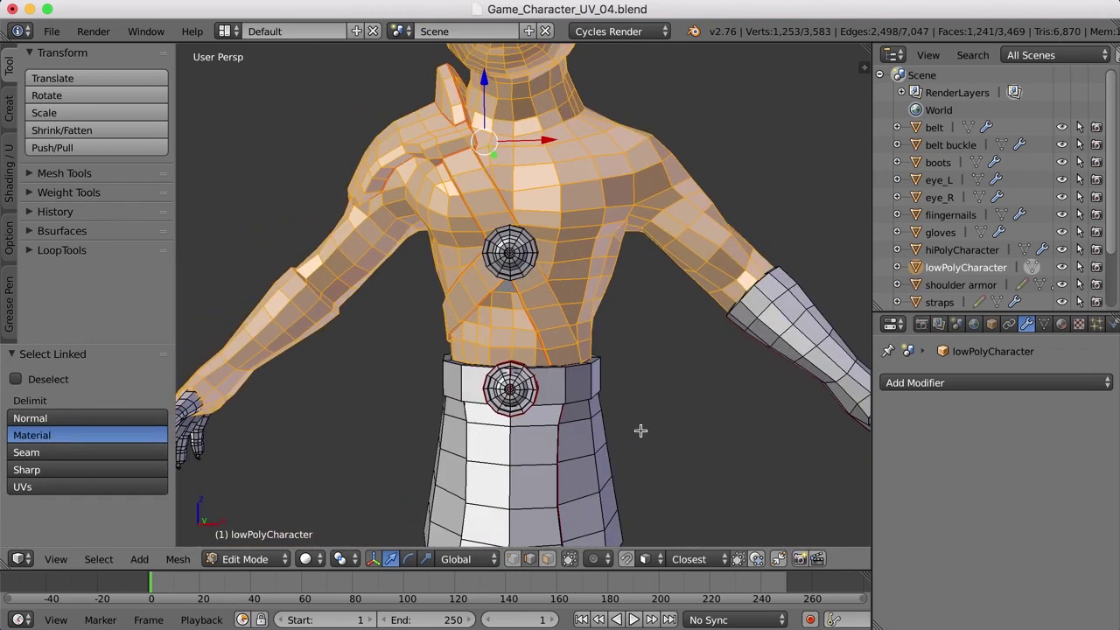
{"action": "key", "text": "shift+h"}
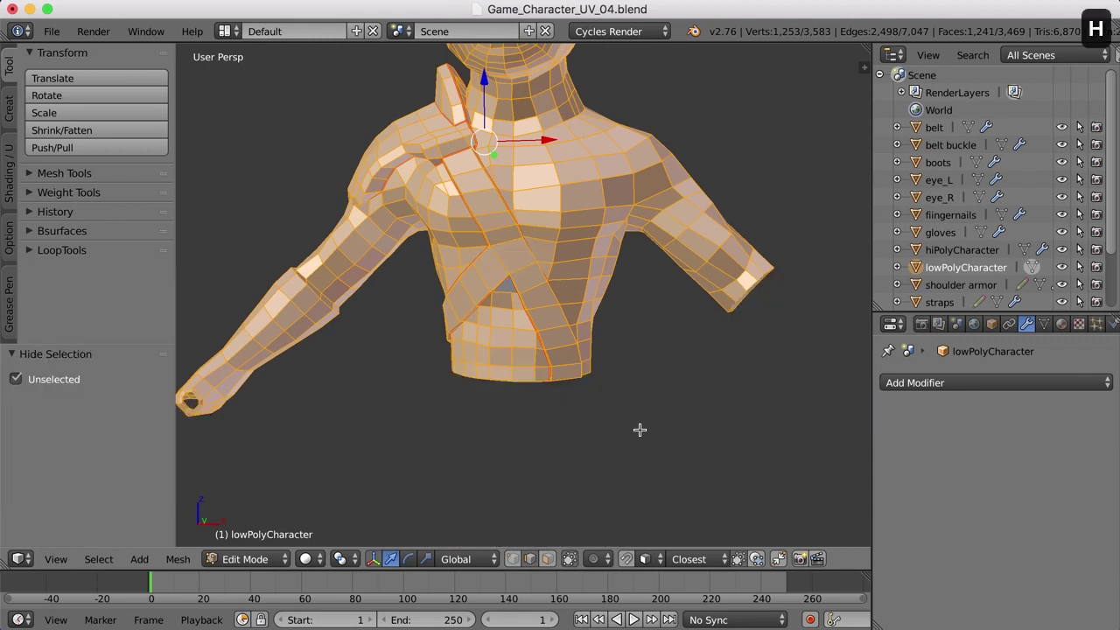
{"action": "key", "text": "a"}
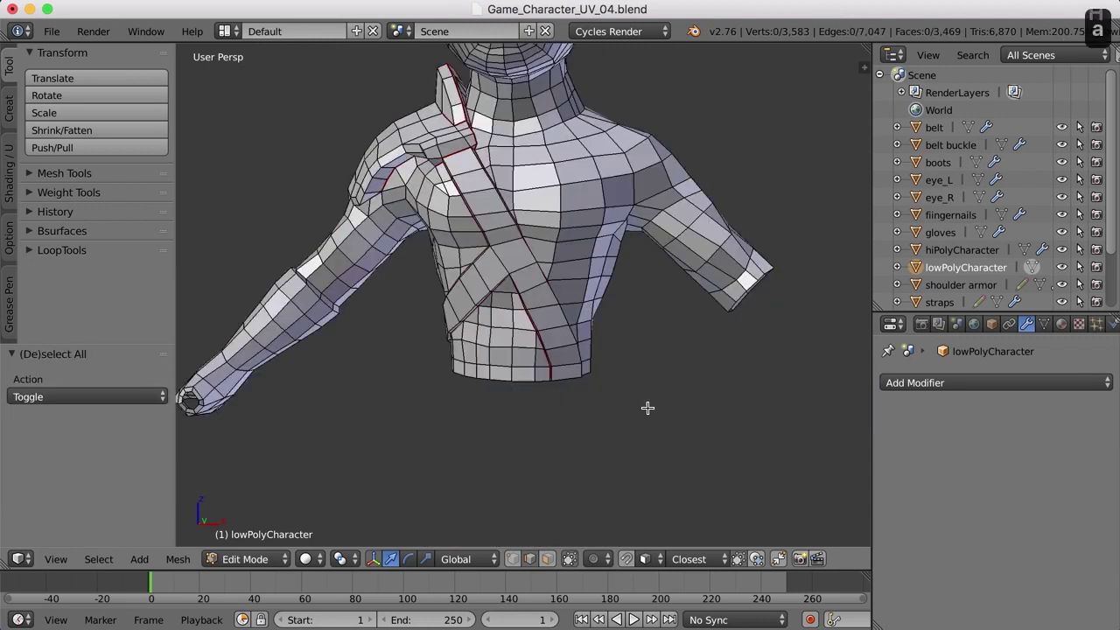
Step: Mark a seam along the opposite long edge of the diagonal back strap
{"action": "scroll", "coordinate": [668, 425], "scroll_direction": "up", "scroll_amount": 3}
{"action": "middle_click_drag", "start_coordinate": [668, 425], "coordinate": [857, 419]}
{"action": "scroll", "coordinate": [611, 444], "scroll_direction": "up", "scroll_amount": 2}
{"action": "middle_click_drag", "start_coordinate": [610, 443], "coordinate": [625, 432], "text": "shift"}
{"action": "scroll", "coordinate": [626, 430], "scroll_direction": "down", "scroll_amount": 3}
{"action": "middle_click_drag", "start_coordinate": [639, 390], "coordinate": [577, 523]}
{"action": "scroll", "coordinate": [609, 445], "scroll_direction": "down", "scroll_amount": 1}
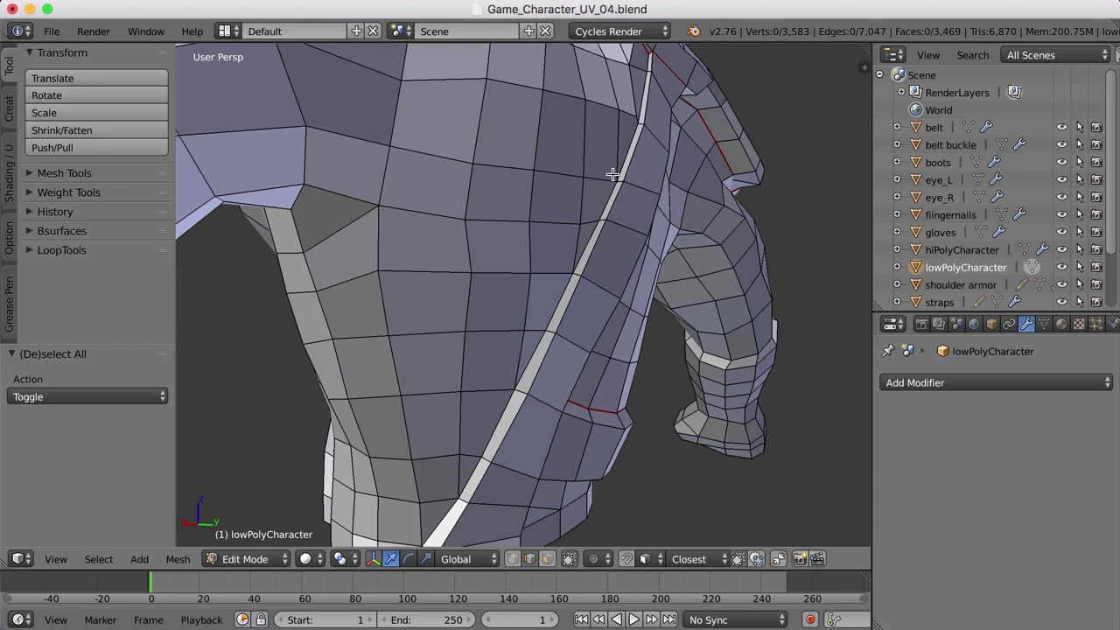
{"action": "right_click", "coordinate": [608, 198], "text": "alt"}
{"action": "right_click", "coordinate": [634, 138], "text": "alt+shift"}
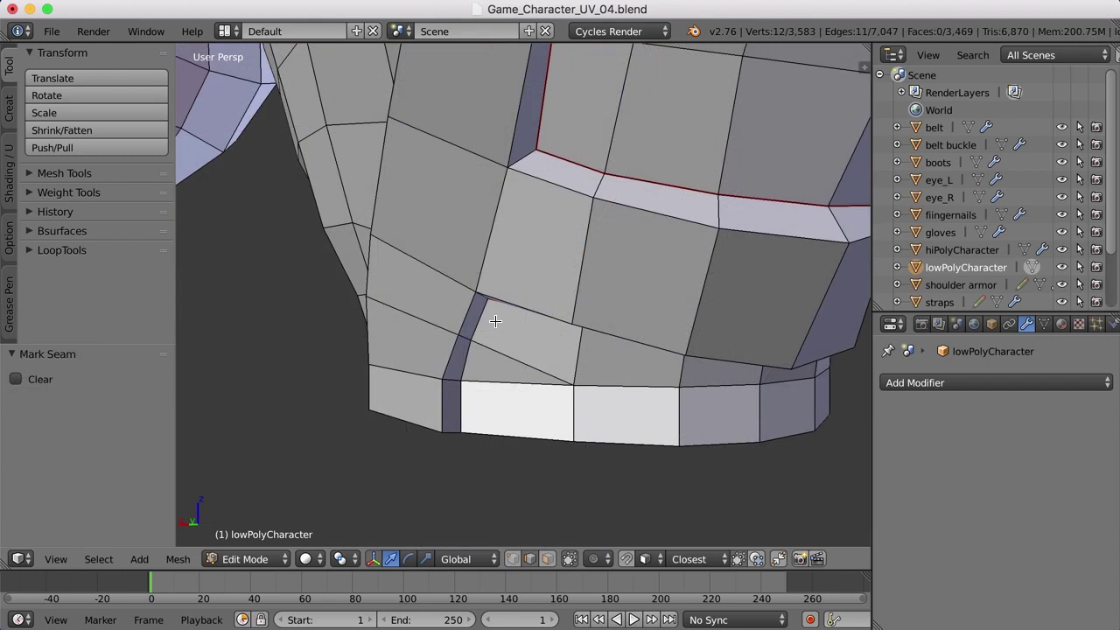
{"action": "key", "text": "a"}
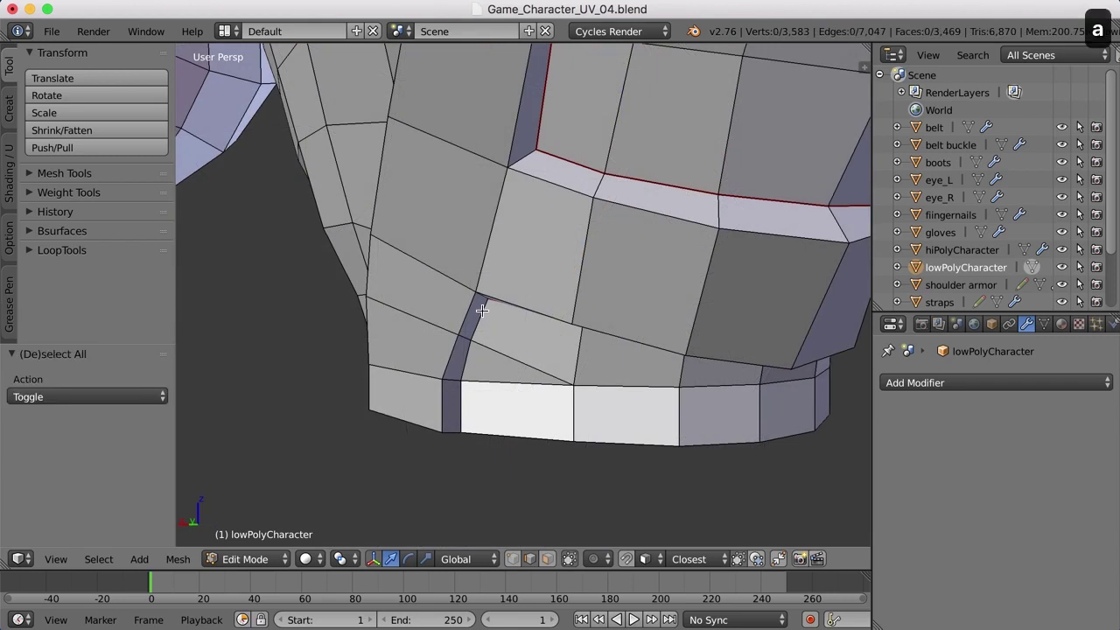
Step: Mark a seam along the short section of back strap edge running from below the side branch to the waist
{"action": "right_click", "coordinate": [480, 318], "text": "alt"}
{"action": "middle_click_drag", "start_coordinate": [501, 348], "coordinate": [525, 318]}
{"action": "key", "text": "ctrl+e"}
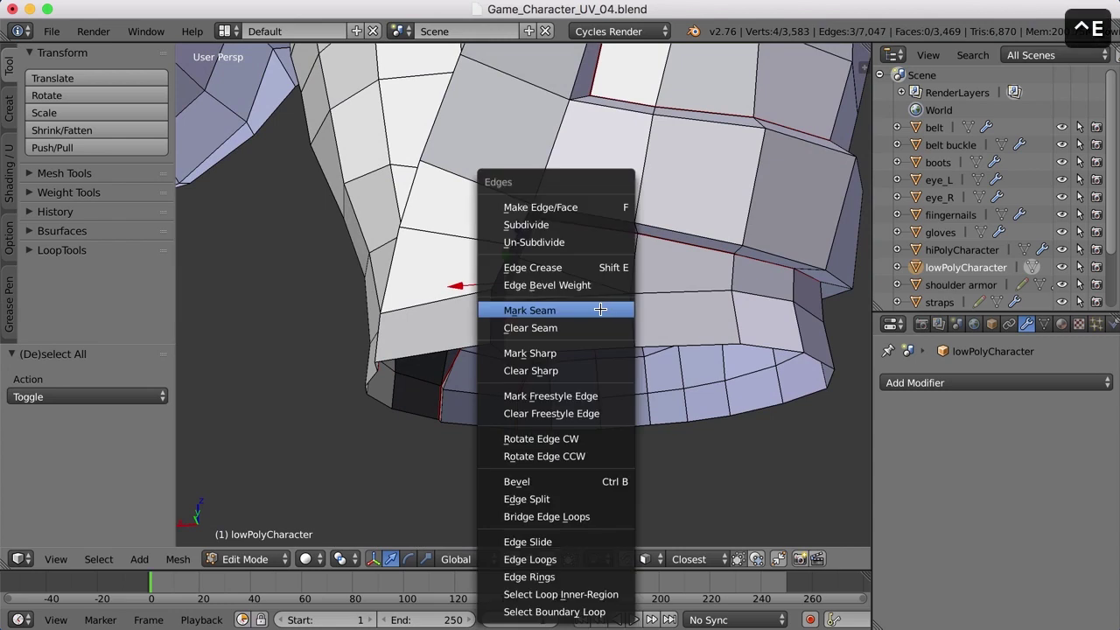
{"action": "left_click", "coordinate": [571, 312]}
{"action": "key", "text": "a"}
{"action": "scroll", "coordinate": [638, 369], "scroll_direction": "down", "scroll_amount": 3}
{"action": "middle_click_drag", "start_coordinate": [638, 368], "coordinate": [605, 443]}
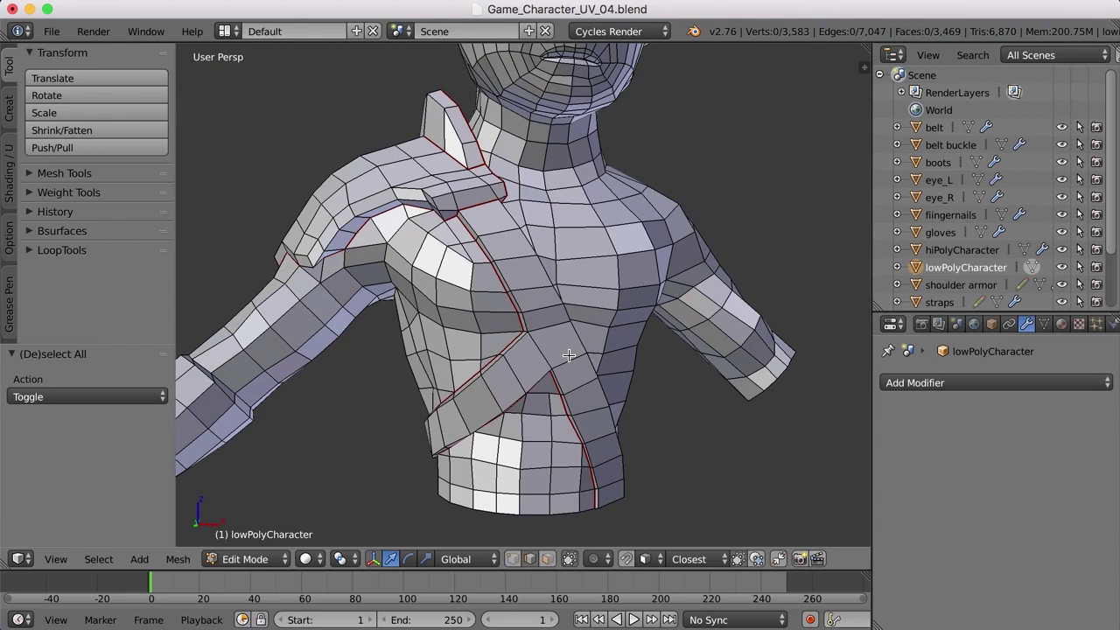
Step: Select the linked faces of the torso straps, delimited by Seam
{"action": "key", "text": "l"}
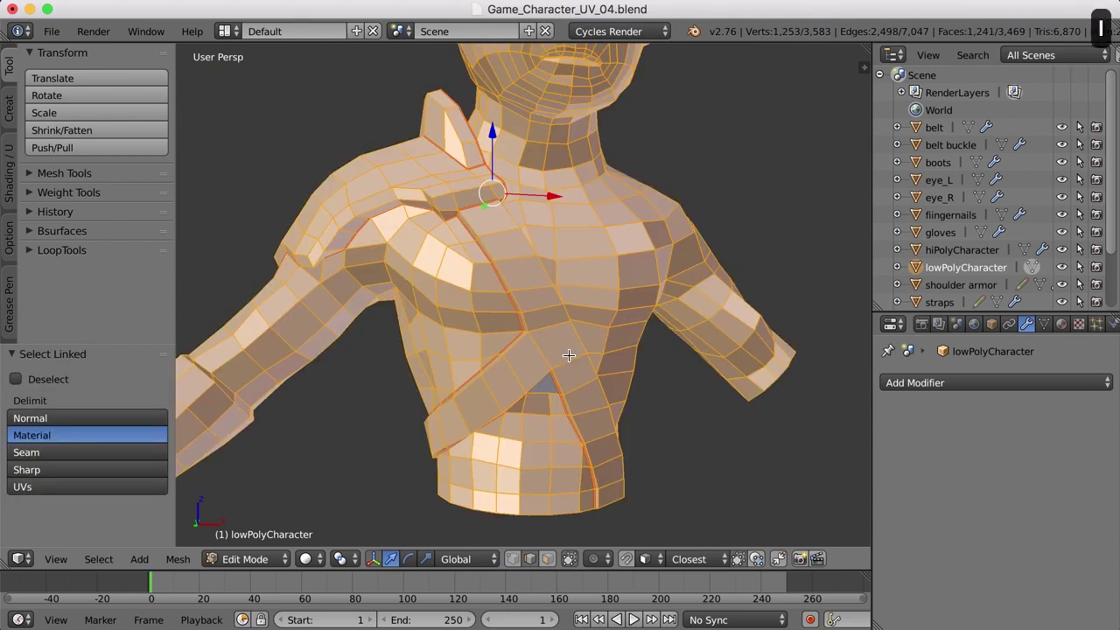
{"action": "left_click", "coordinate": [54, 452]}
{"action": "mouse_move", "coordinate": [395, 417]}
{"action": "middle_mouse_down"}
{"action": "mouse_move", "coordinate": [586, 421]}
{"action": "mouse_move", "coordinate": [403, 426]}
{"action": "middle_mouse_up"}
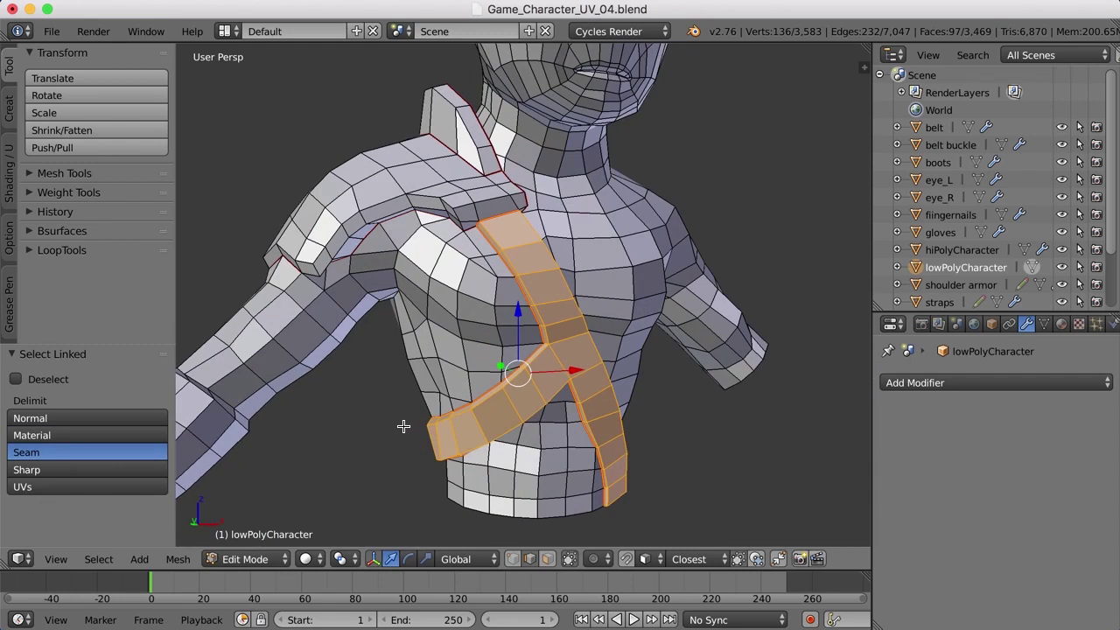
Step: Switch to the UV Editing screen layout and unwrap the selected torso straps
{"action": "left_click", "coordinate": [226, 31]}
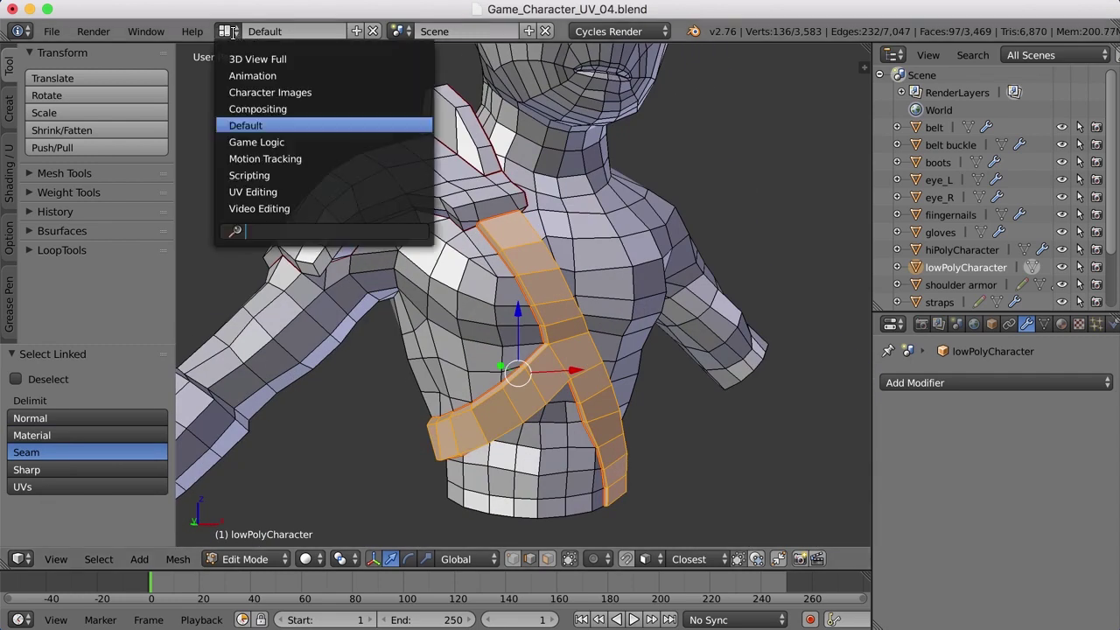
{"action": "left_click", "coordinate": [273, 199]}
{"action": "middle_click_drag", "start_coordinate": [878, 448], "coordinate": [899, 407]}
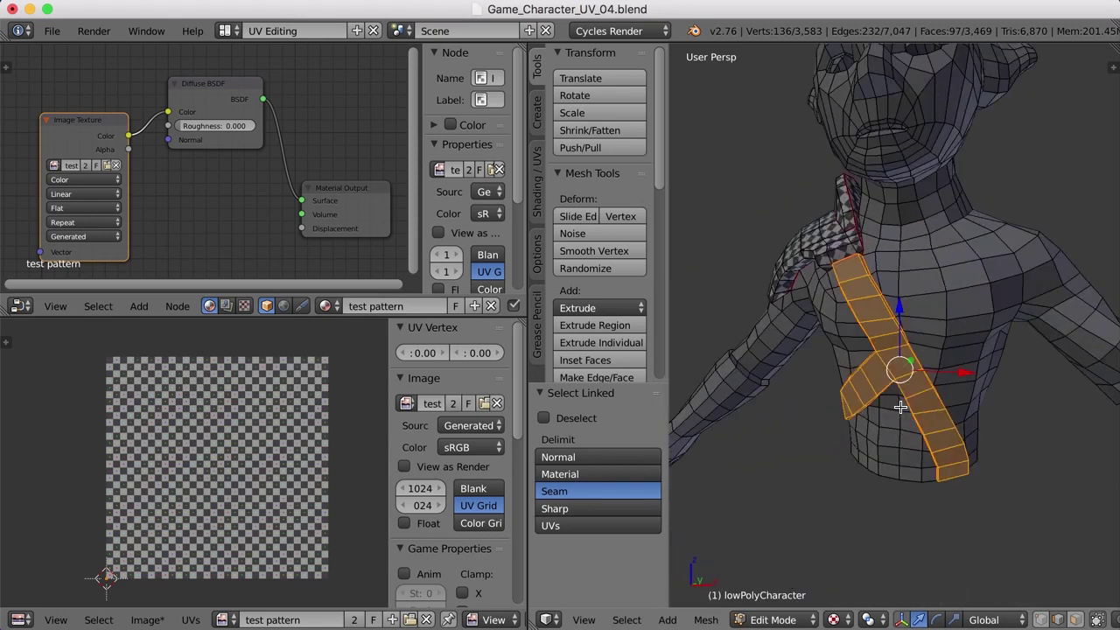
{"action": "key", "text": "u"}
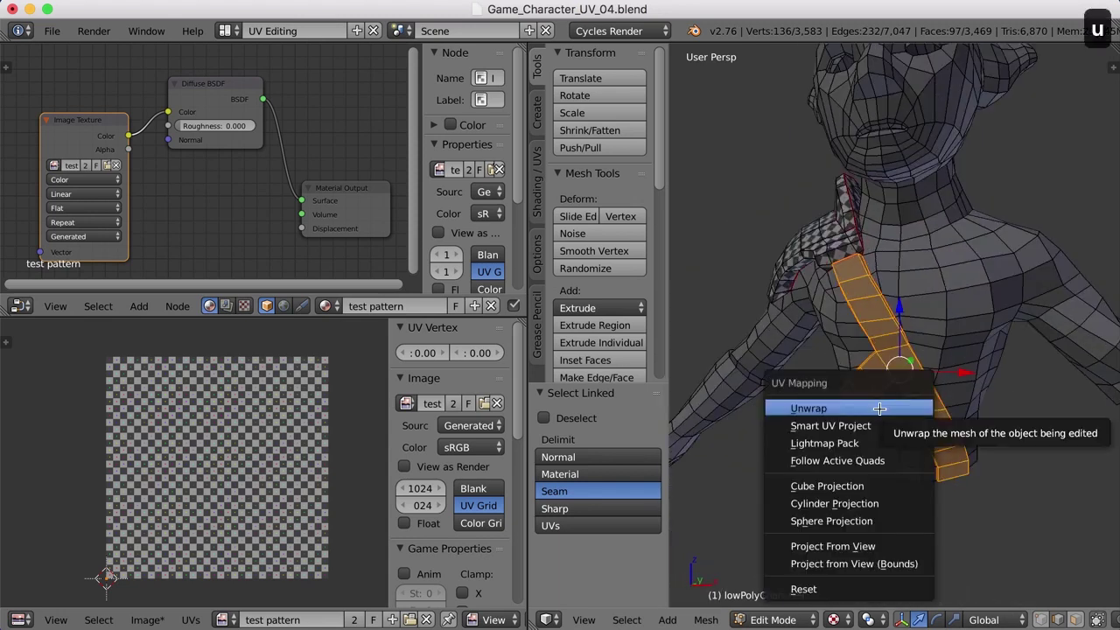
{"action": "left_click", "coordinate": [879, 408]}
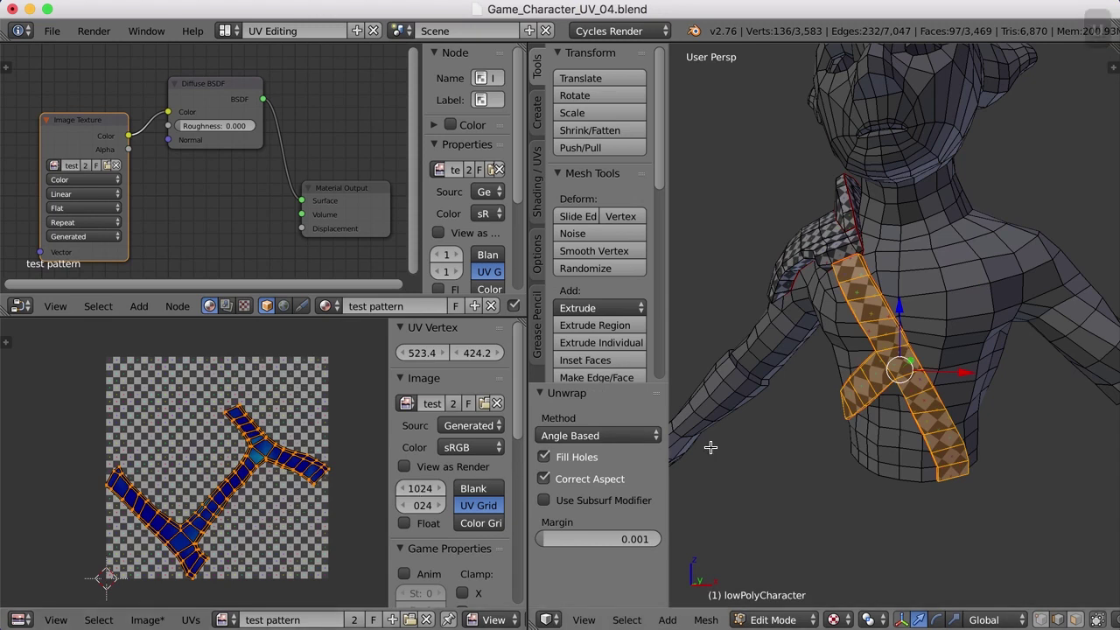
Step: Examine the straps' UV island and the checker pattern on the front and back of the straps for distortion
{"action": "scroll", "coordinate": [305, 490], "scroll_direction": "up", "scroll_amount": 2}
{"action": "scroll", "coordinate": [836, 459], "scroll_direction": "up", "scroll_amount": 1}
{"action": "middle_click_drag", "start_coordinate": [840, 466], "coordinate": [1037, 452]}
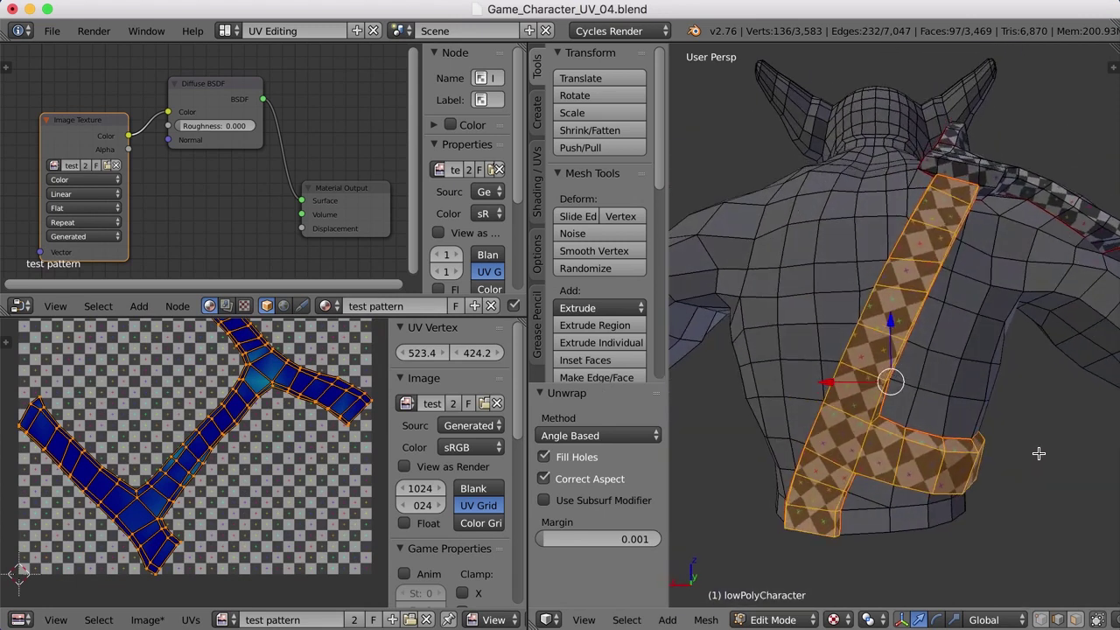
{"action": "key", "text": "a"}
{"action": "middle_click_drag", "start_coordinate": [1037, 453], "coordinate": [1013, 441]}
{"action": "key", "text": "Tab"}
{"action": "key", "text": "Tab"}
{"action": "key", "text": "l"}
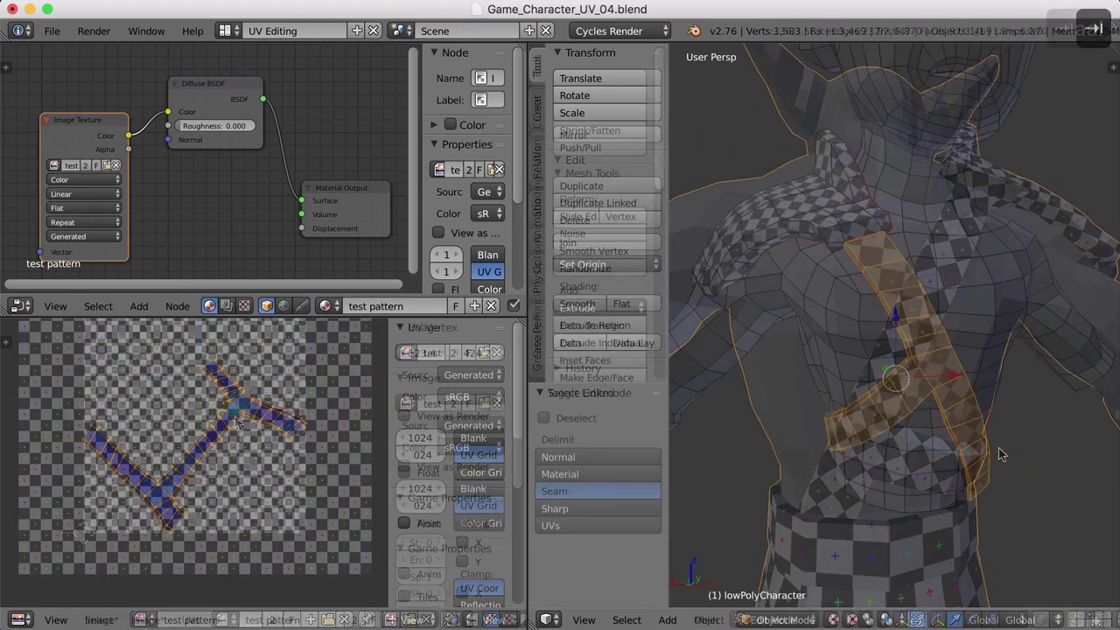
{"action": "middle_click_drag", "start_coordinate": [1006, 451], "coordinate": [807, 445]}
{"action": "middle_click_drag", "start_coordinate": [931, 456], "coordinate": [958, 445]}
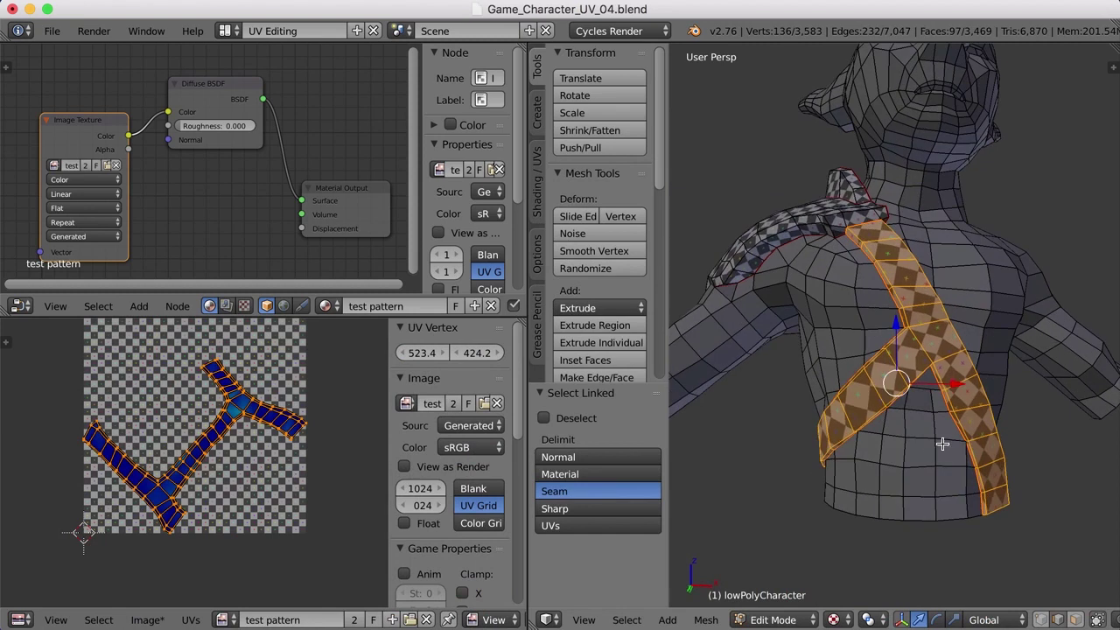
{"action": "key", "text": "a"}
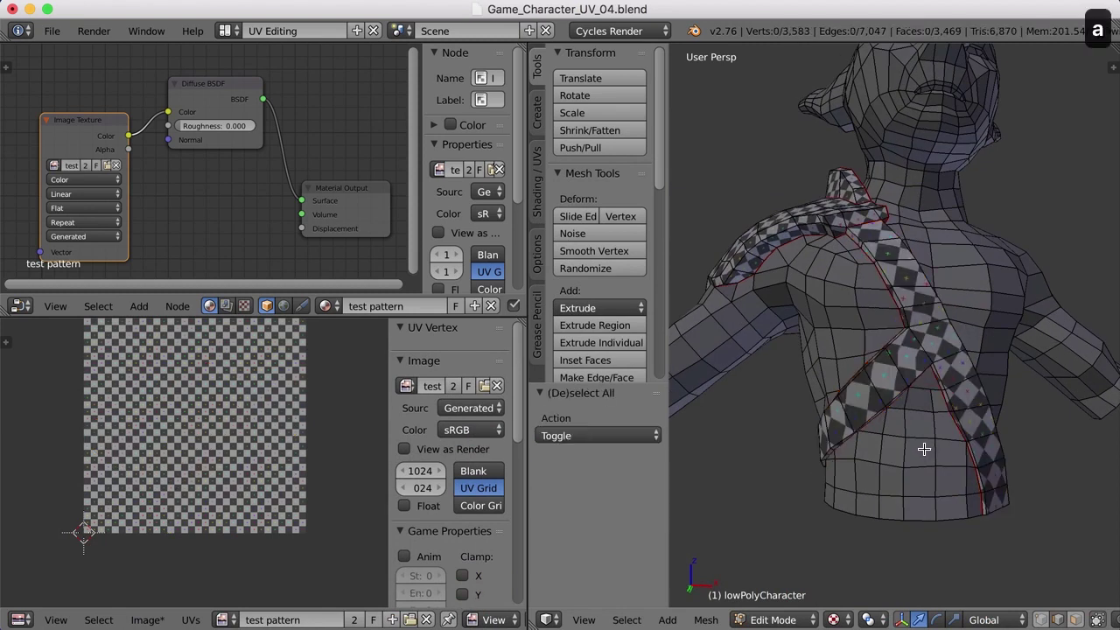
Step: Select the seam-bounded abdomen faces below the straps, unwrap them, and clear the selection
{"action": "key", "text": "l"}
{"action": "middle_click_drag", "start_coordinate": [927, 450], "coordinate": [902, 458]}
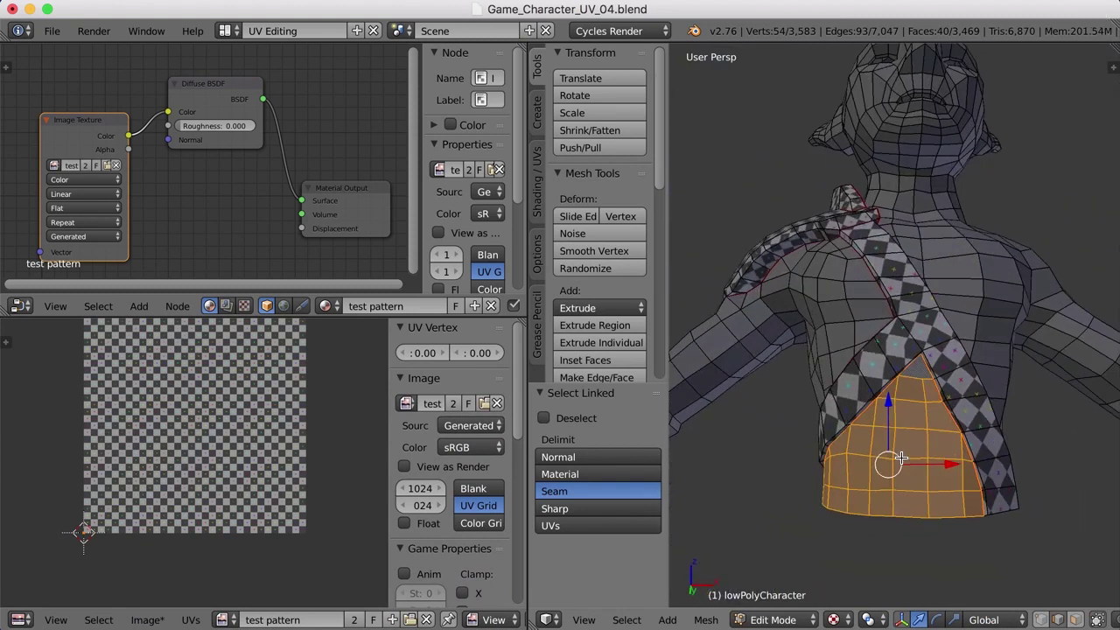
{"action": "key", "text": "u"}
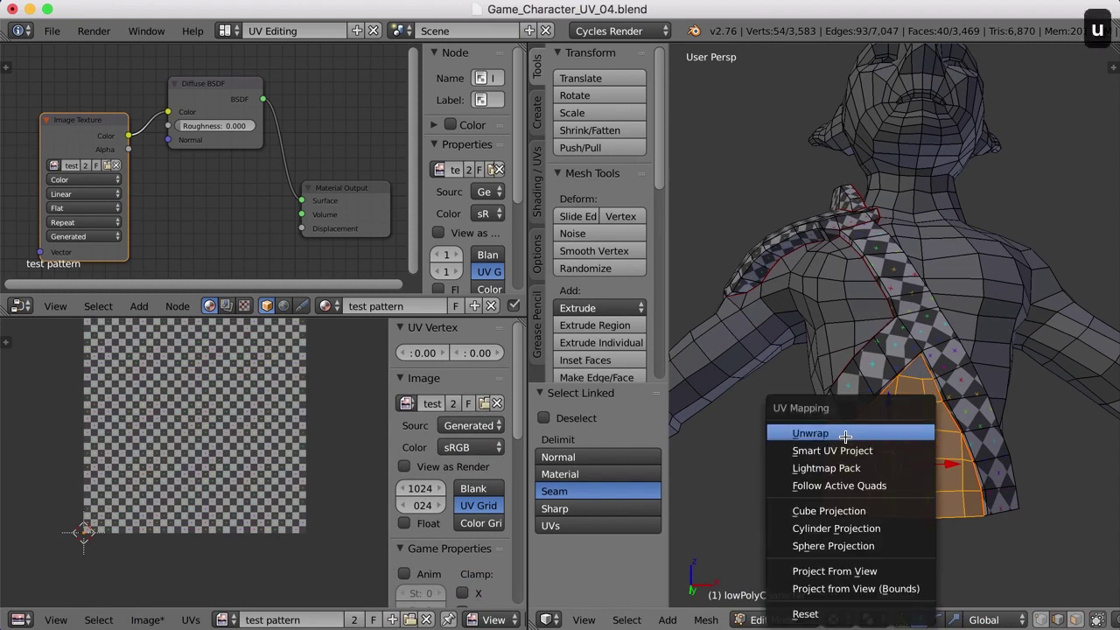
{"action": "left_click", "coordinate": [782, 429]}
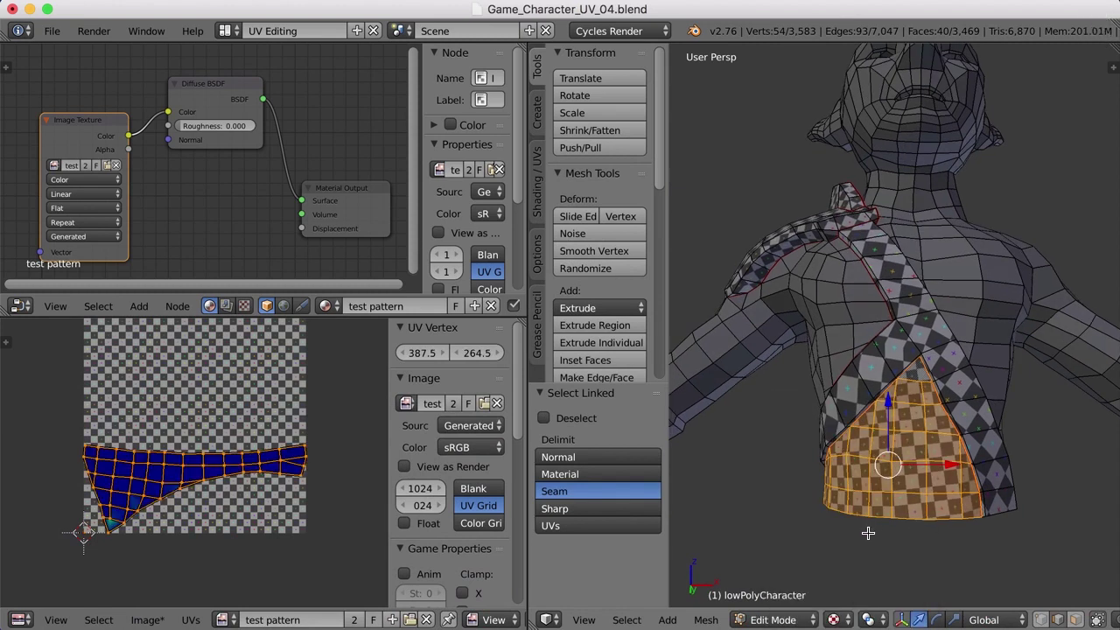
{"action": "middle_click_drag", "start_coordinate": [772, 523], "coordinate": [888, 448]}
{"action": "key", "text": "a"}
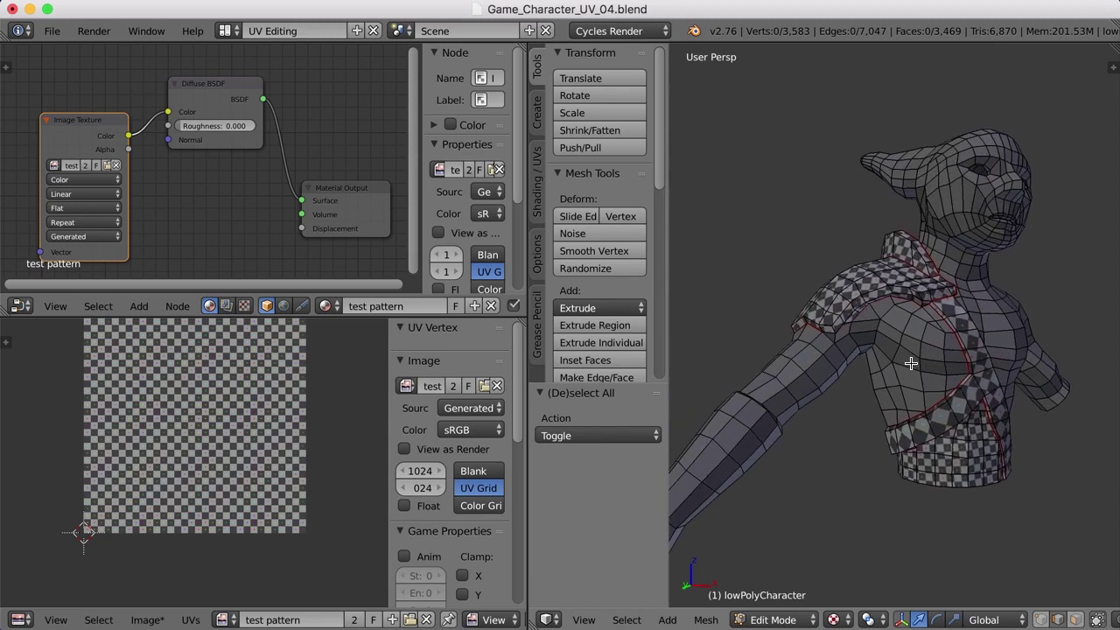
{"action": "key", "text": "l"}
{"action": "middle_click_drag", "start_coordinate": [889, 392], "coordinate": [965, 388]}
{"action": "scroll", "coordinate": [837, 410], "scroll_direction": "up", "scroll_amount": 2}
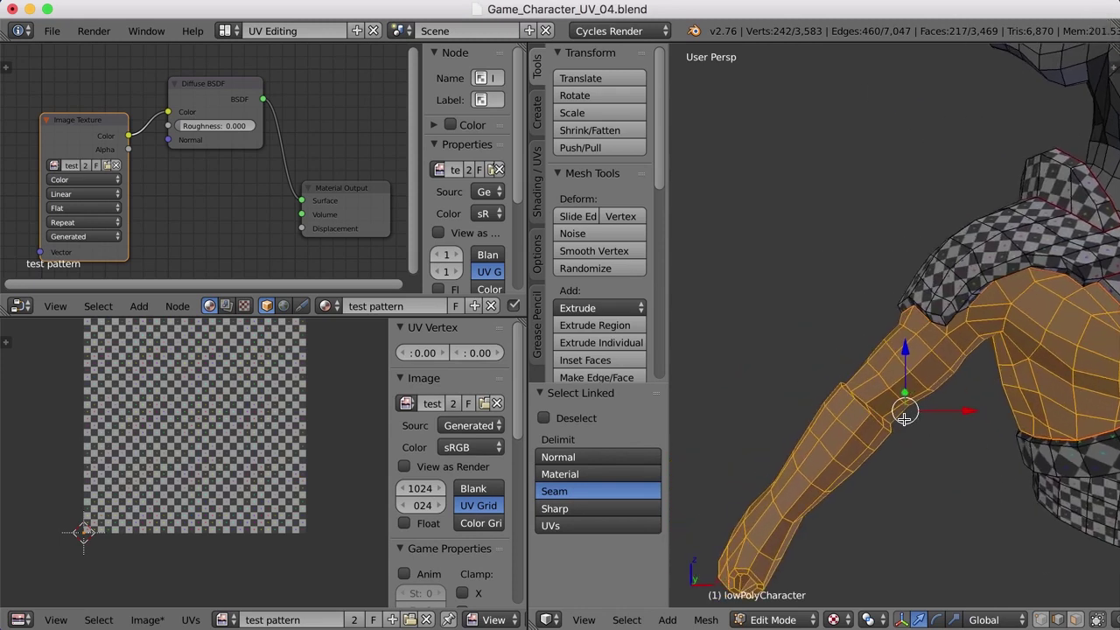
{"action": "middle_click_drag", "start_coordinate": [905, 426], "coordinate": [930, 371]}
{"action": "key", "text": "a"}
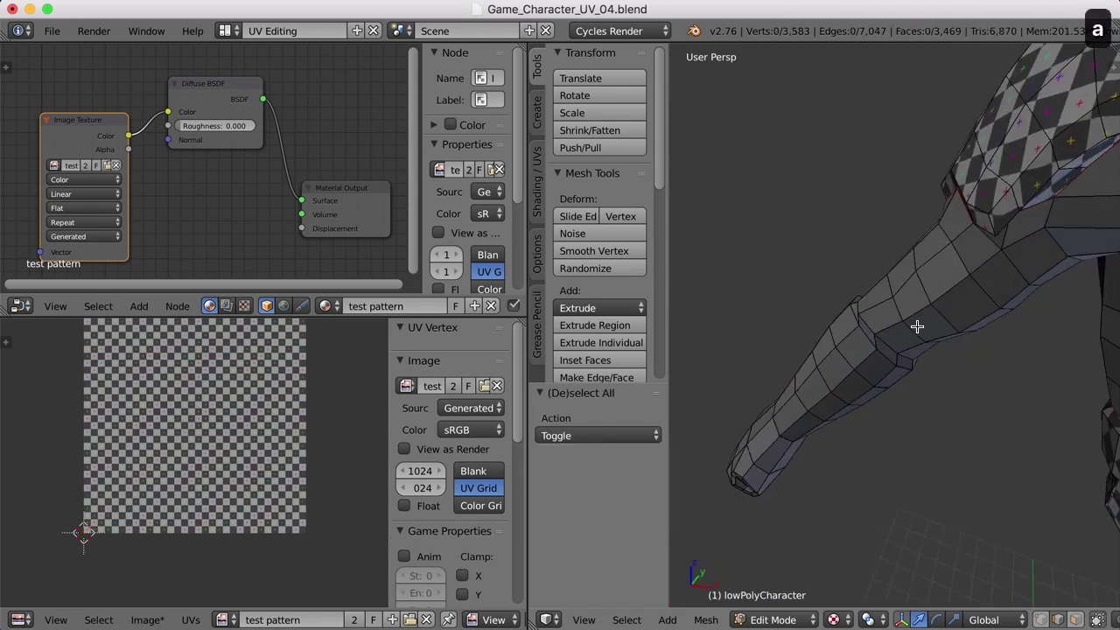
Step: Separate the forearm from the upper arm with Edge Split along the edge loop where they meet near the elbow
{"action": "right_click", "coordinate": [885, 342], "text": "alt"}
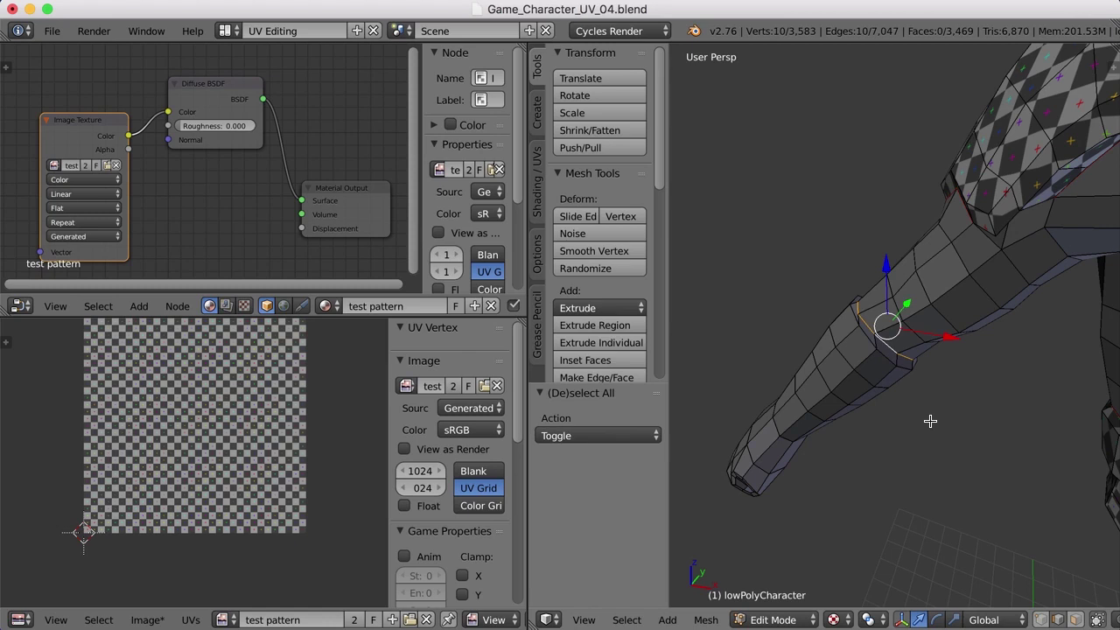
{"action": "key", "text": "ctrl+e"}
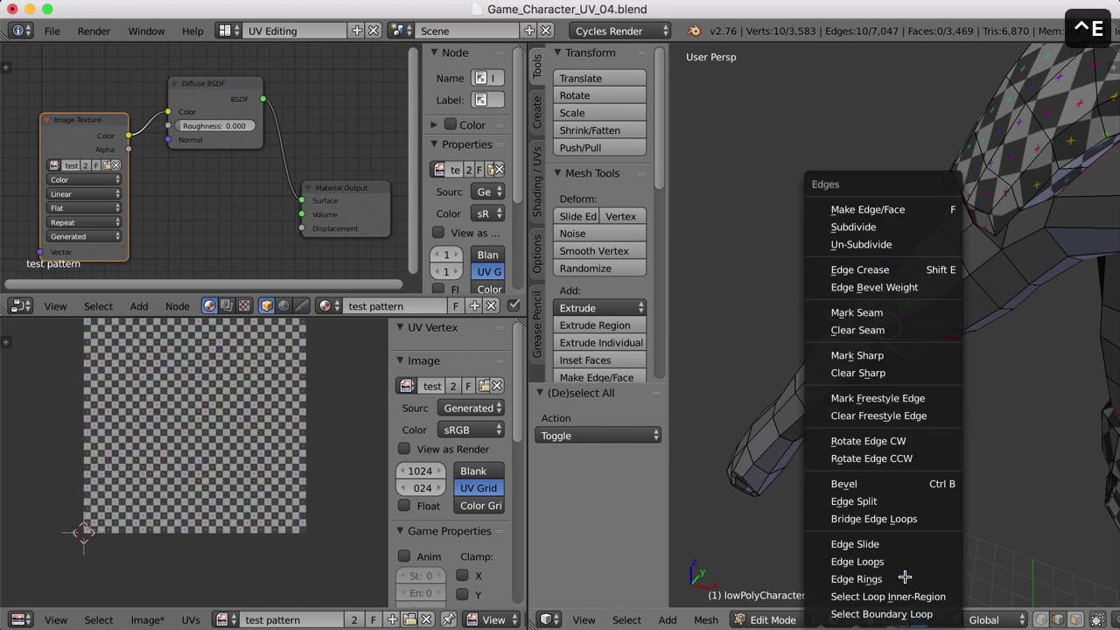
{"action": "left_click", "coordinate": [902, 502]}
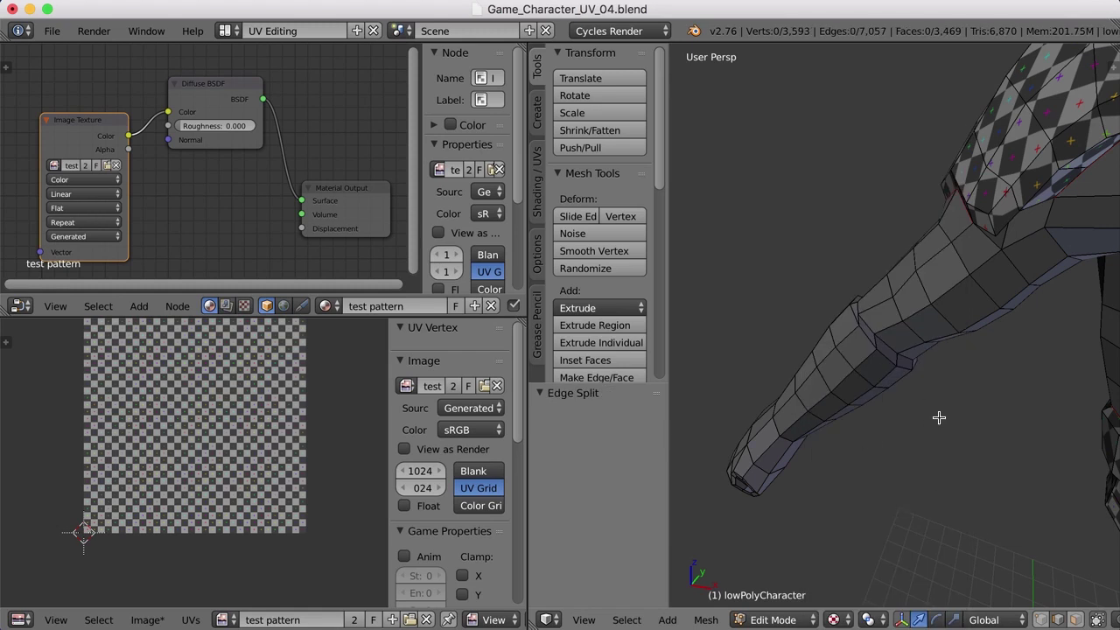
{"action": "key", "text": "a"}
{"action": "middle_click_drag", "start_coordinate": [933, 415], "coordinate": [925, 397]}
{"action": "key", "text": "a"}
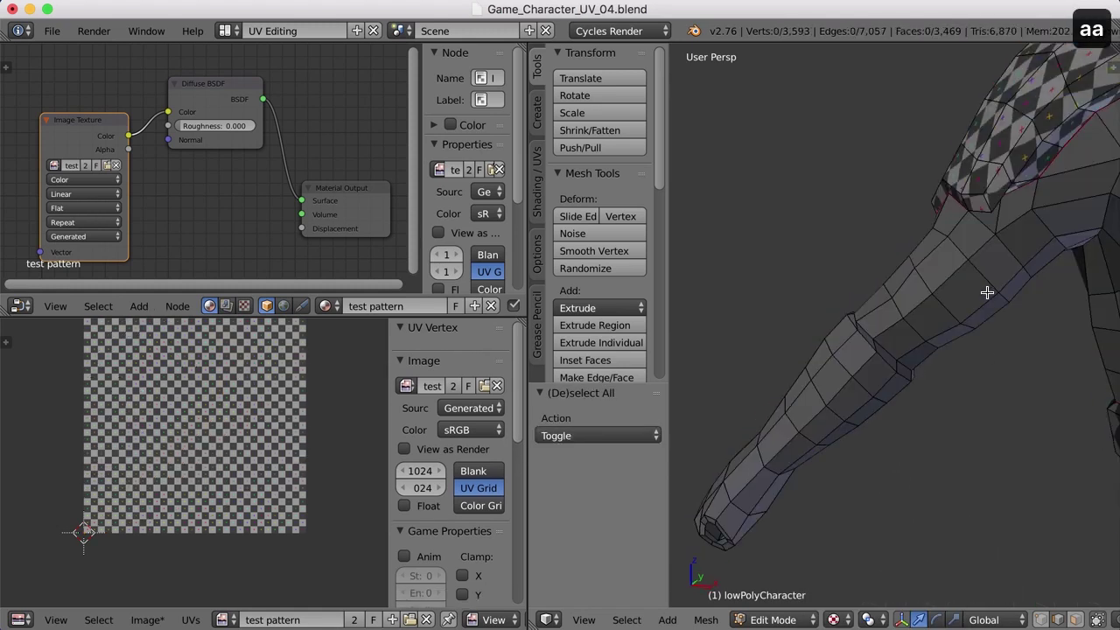
Step: Check which faces are linked to the chest and upper arm after the elbow split
{"action": "scroll", "coordinate": [986, 306], "scroll_direction": "down", "scroll_amount": 2}
{"action": "middle_click_drag", "start_coordinate": [993, 330], "coordinate": [983, 303]}
{"action": "key", "text": "l"}
{"action": "middle_click_drag", "start_coordinate": [825, 379], "coordinate": [912, 313]}
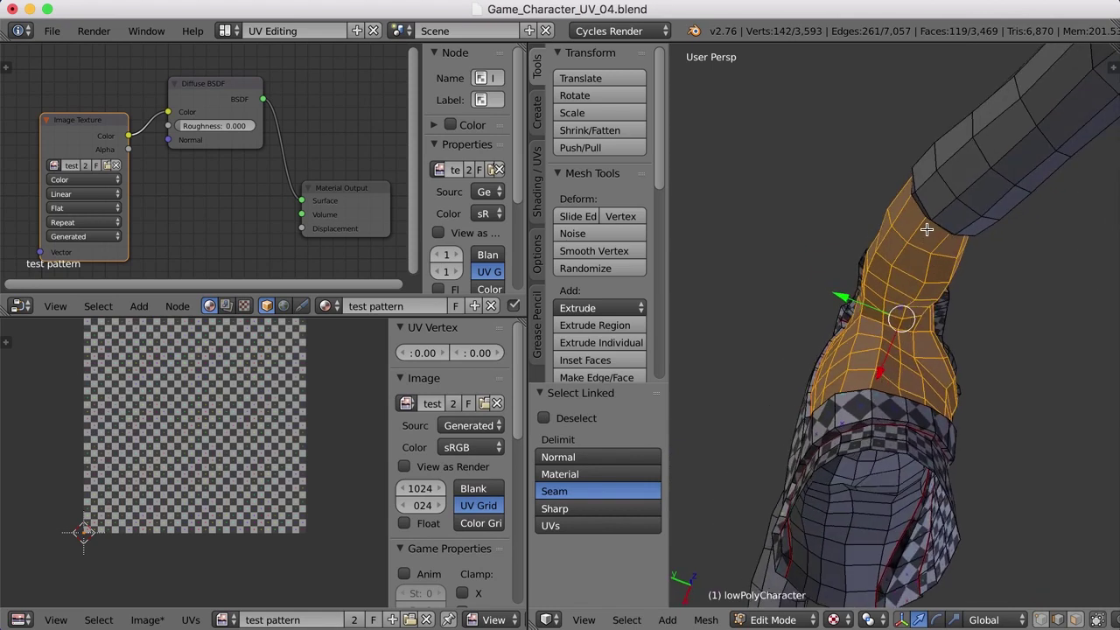
{"action": "mouse_move", "coordinate": [907, 366]}
{"action": "middle_mouse_down"}
{"action": "mouse_move", "coordinate": [875, 280]}
{"action": "mouse_move", "coordinate": [905, 375]}
{"action": "mouse_move", "coordinate": [908, 349]}
{"action": "middle_mouse_up"}
{"action": "key", "text": "a"}
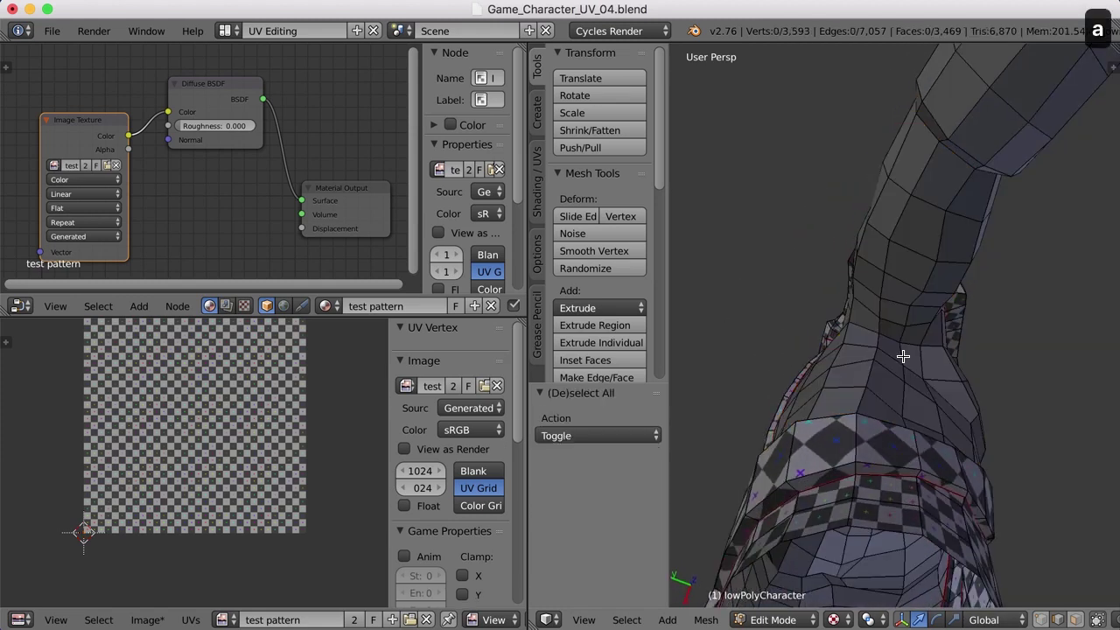
Step: Mark a seam along the underside of the armored upper arm and down the torso's side to the strap, excluding the strap's edges
{"action": "right_click", "coordinate": [901, 354], "text": "alt"}
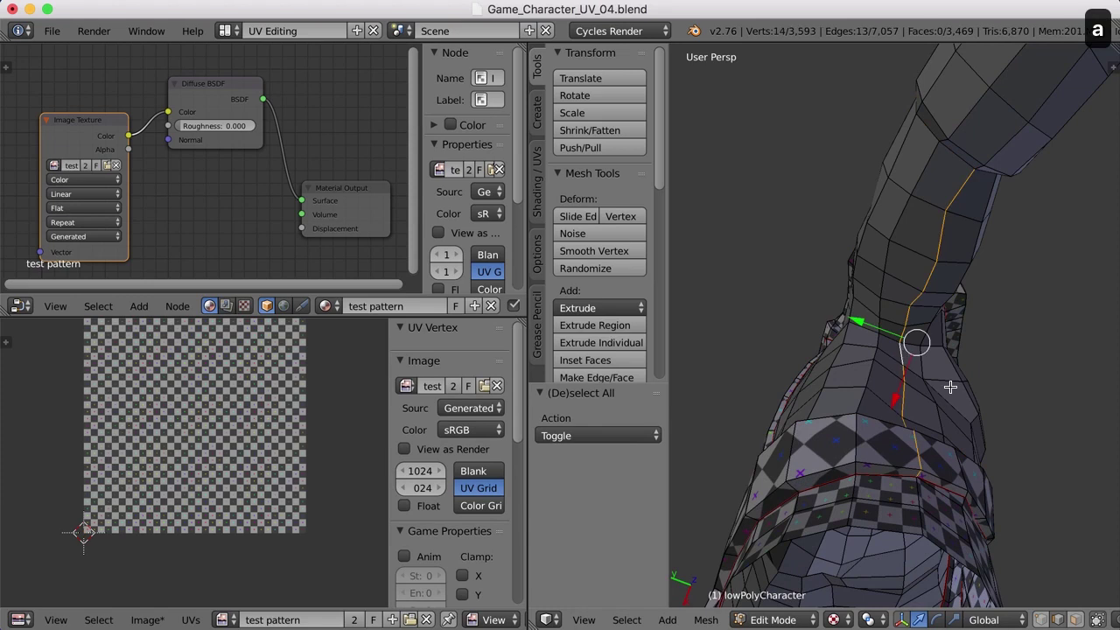
{"action": "mouse_move", "coordinate": [950, 387]}
{"action": "middle_mouse_down"}
{"action": "mouse_move", "coordinate": [945, 435]}
{"action": "mouse_move", "coordinate": [963, 374]}
{"action": "middle_mouse_up"}
{"action": "scroll", "coordinate": [945, 435], "scroll_direction": "up", "scroll_amount": 2}
{"action": "scroll", "coordinate": [962, 374], "scroll_direction": "up", "scroll_amount": 3}
{"action": "middle_click_drag", "start_coordinate": [964, 420], "coordinate": [944, 383]}
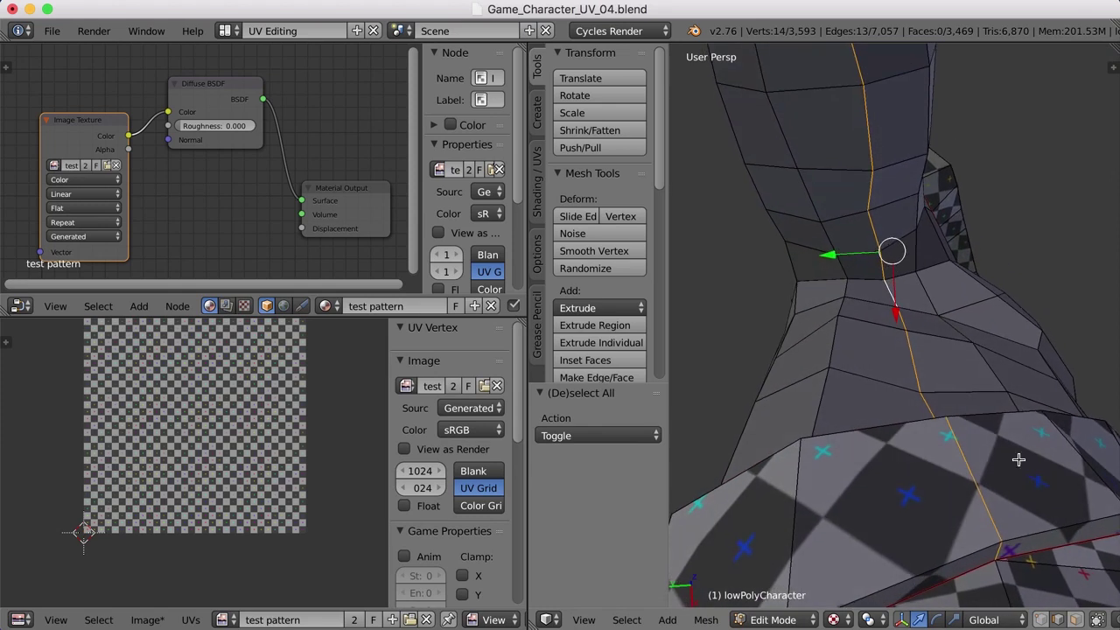
{"action": "right_click", "coordinate": [998, 551], "text": "shift"}
{"action": "right_click", "coordinate": [986, 502], "text": "shift"}
{"action": "middle_click_drag", "start_coordinate": [965, 444], "coordinate": [967, 518]}
{"action": "right_click", "coordinate": [898, 368], "text": "shift"}
{"action": "middle_click_drag", "start_coordinate": [966, 403], "coordinate": [956, 393]}
{"action": "scroll", "coordinate": [956, 392], "scroll_direction": "down", "scroll_amount": 2}
{"action": "middle_click_drag", "start_coordinate": [953, 351], "coordinate": [959, 391]}
{"action": "key", "text": "ctrl+e"}
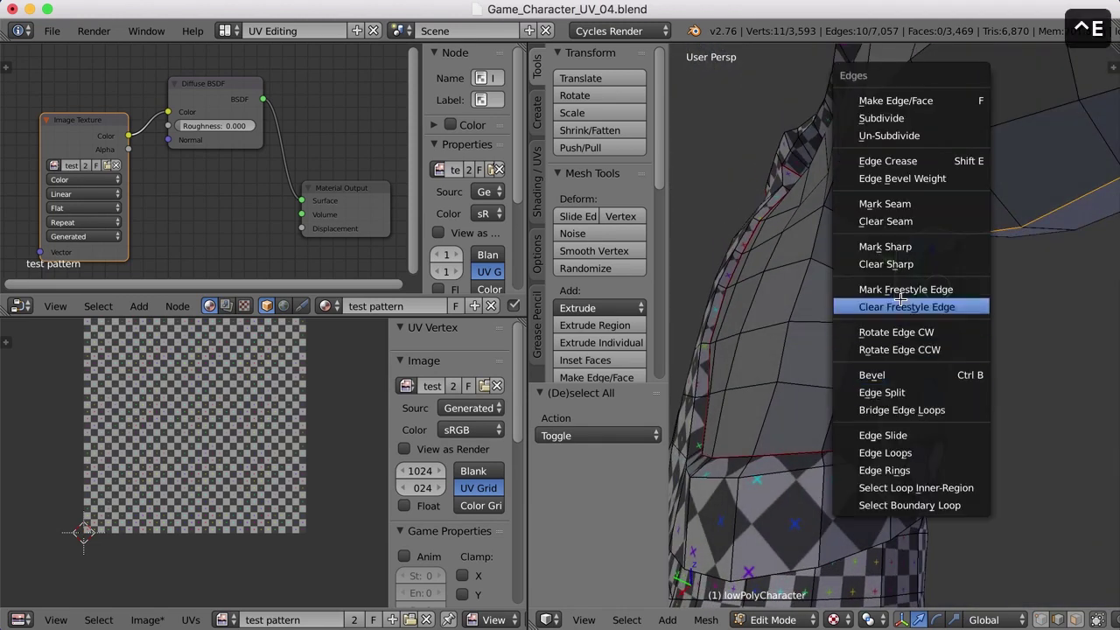
{"action": "left_click", "coordinate": [919, 204]}
{"action": "key", "text": "a"}
Step: Select the linked chest and upper arm faces under the shoulder armor, unwrap them, and clear the selection
{"action": "middle_click_drag", "start_coordinate": [1010, 337], "coordinate": [955, 334]}
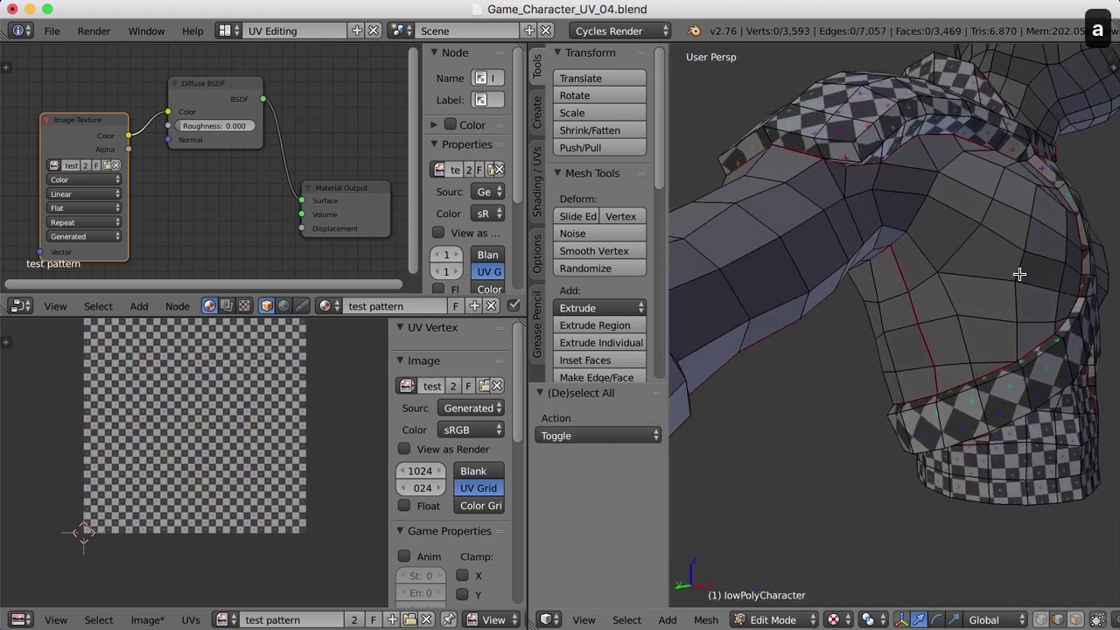
{"action": "key", "text": "l"}
{"action": "middle_click_drag", "start_coordinate": [1002, 283], "coordinate": [863, 359]}
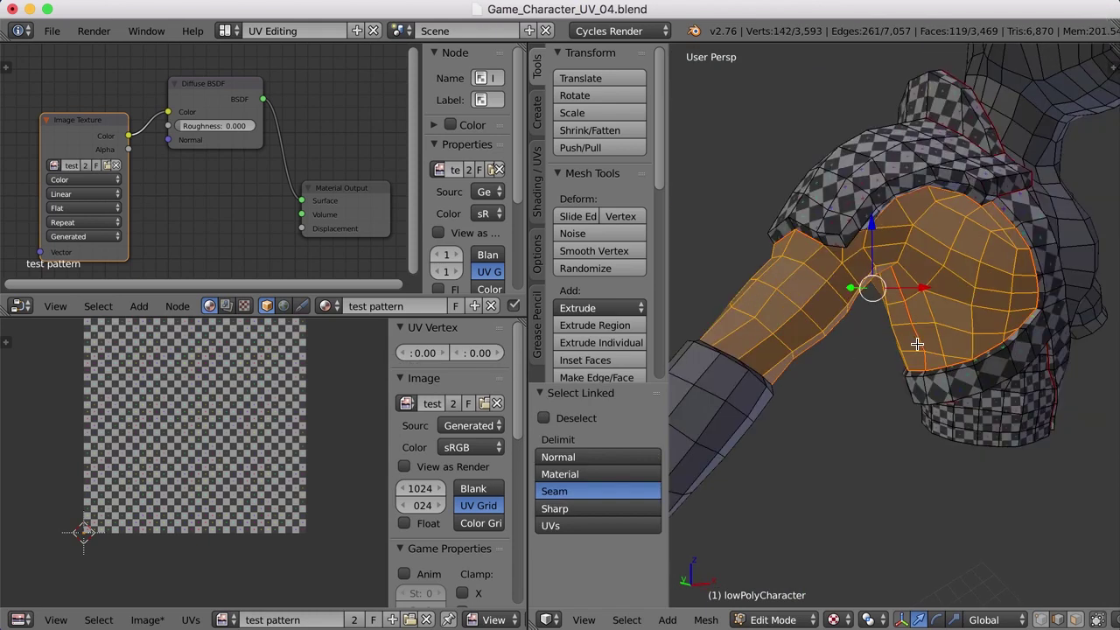
{"action": "key", "text": "u"}
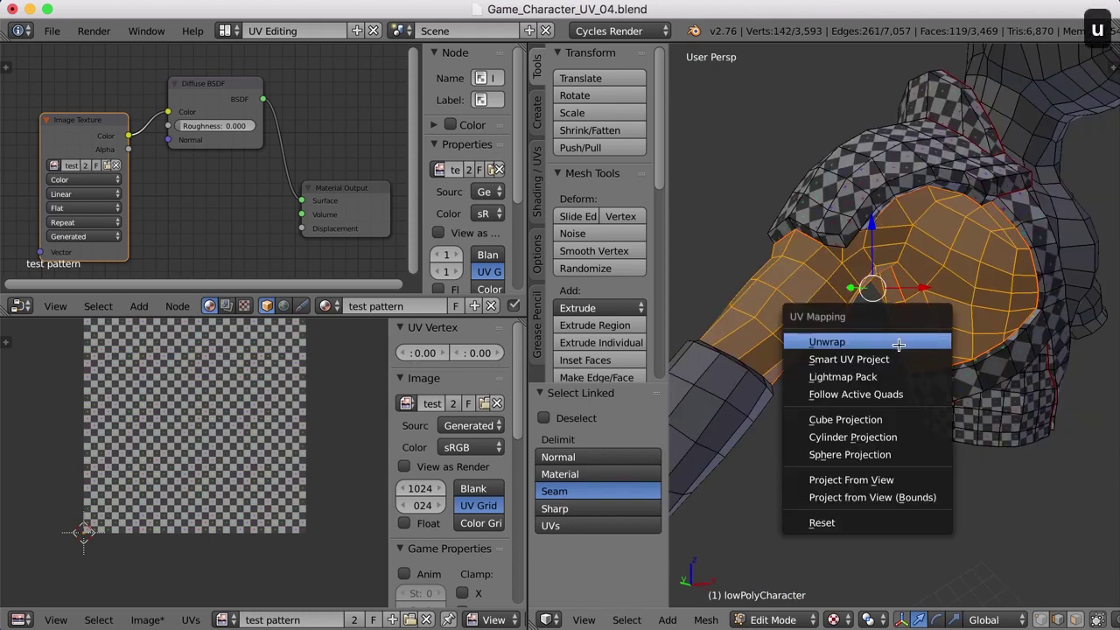
{"action": "left_click", "coordinate": [898, 342]}
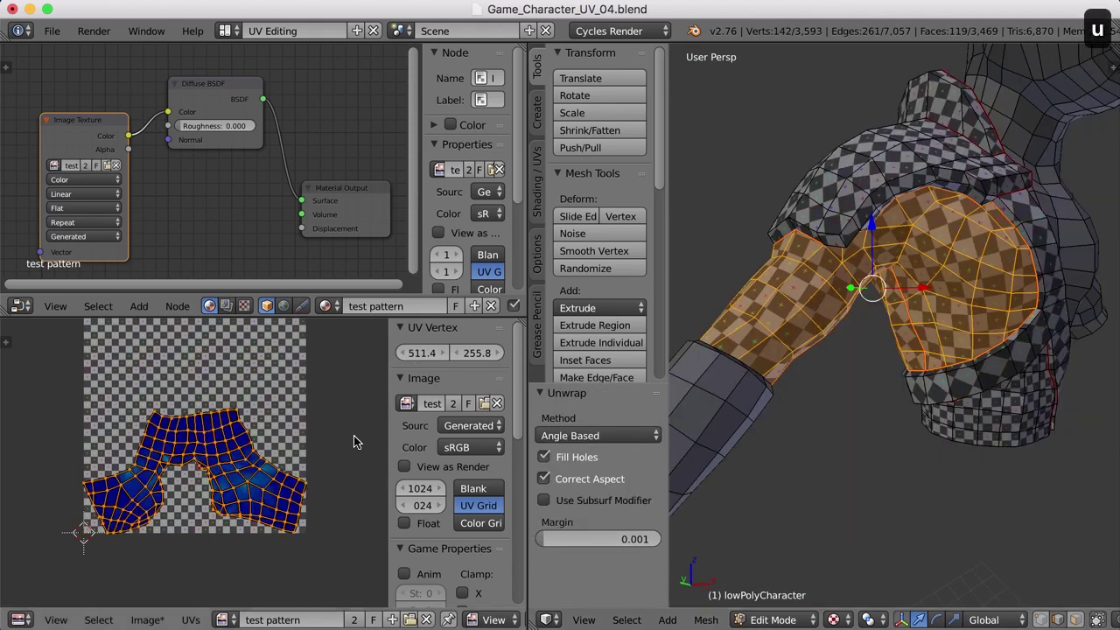
{"action": "scroll", "coordinate": [186, 346], "scroll_direction": "up", "scroll_amount": 2}
{"action": "scroll", "coordinate": [853, 408], "scroll_direction": "down", "scroll_amount": 1}
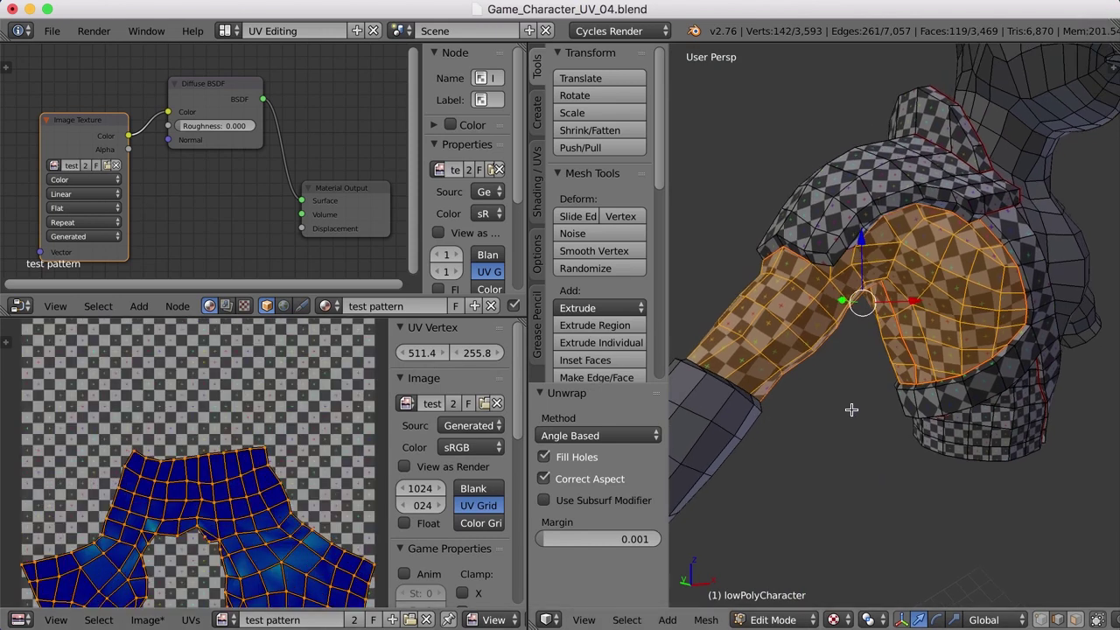
{"action": "key", "text": "a"}
Step: Switch back to the Default screen layout
{"action": "scroll", "coordinate": [880, 412], "scroll_direction": "down", "scroll_amount": 4}
{"action": "middle_click_drag", "start_coordinate": [957, 408], "coordinate": [933, 441]}
{"action": "middle_click_drag", "start_coordinate": [906, 337], "coordinate": [903, 399]}
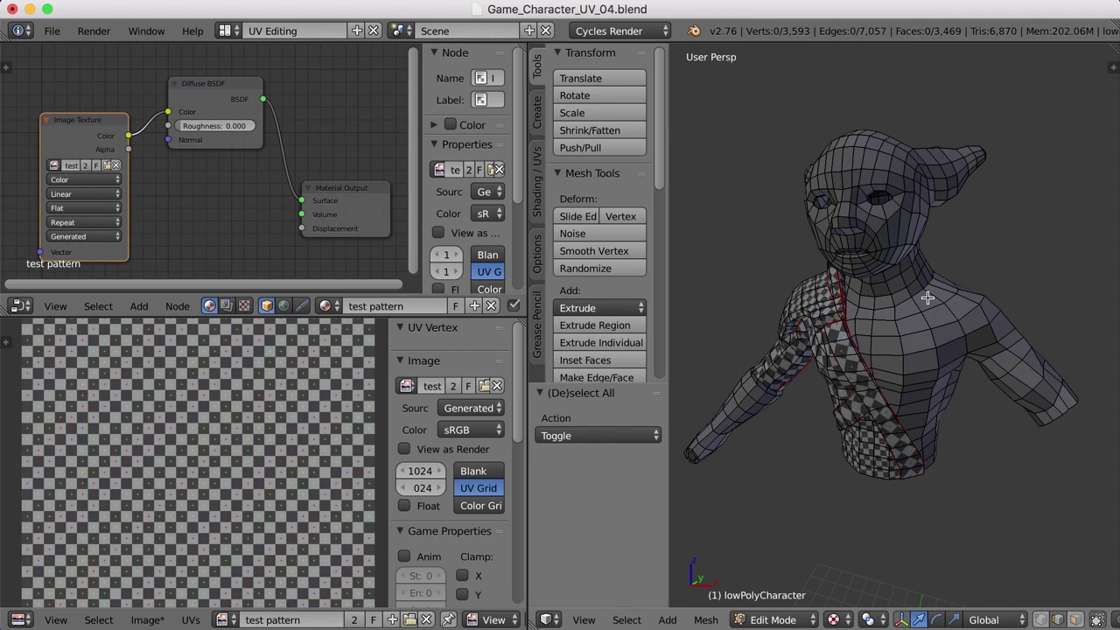
{"action": "left_click", "coordinate": [229, 30]}
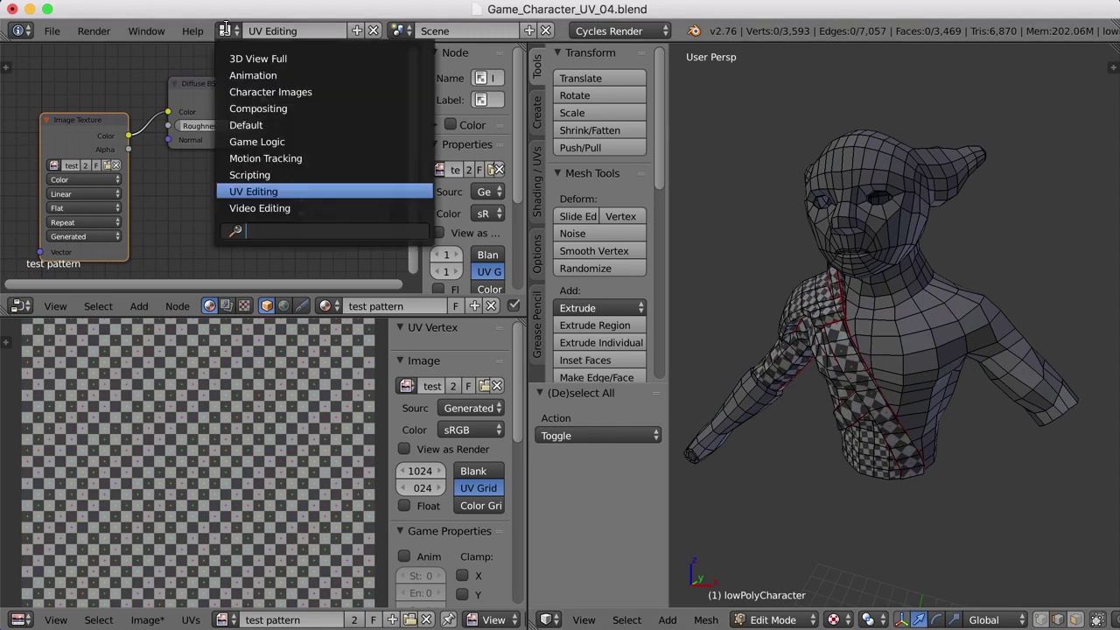
{"action": "left_click", "coordinate": [252, 128]}
Step: Mark a seam along the underside of the bare arm without shoulder armor and down that side of the torso
{"action": "scroll", "coordinate": [515, 280], "scroll_direction": "down", "scroll_amount": 2}
{"action": "middle_click_drag", "start_coordinate": [595, 290], "coordinate": [584, 327]}
{"action": "middle_click_drag", "start_coordinate": [778, 490], "coordinate": [712, 413]}
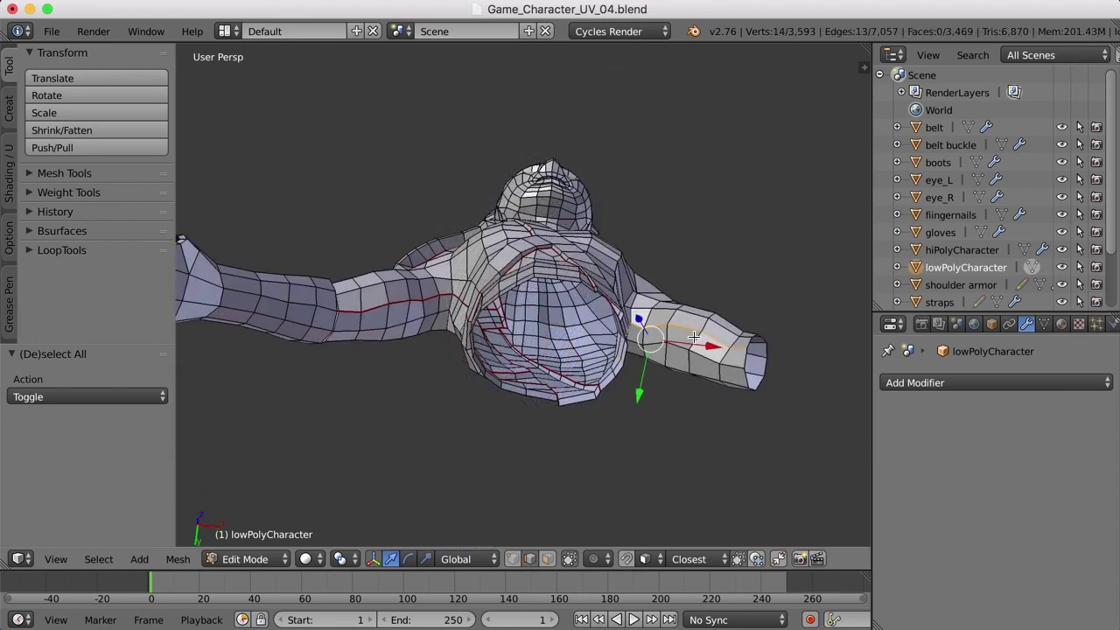
{"action": "key", "text": "a"}
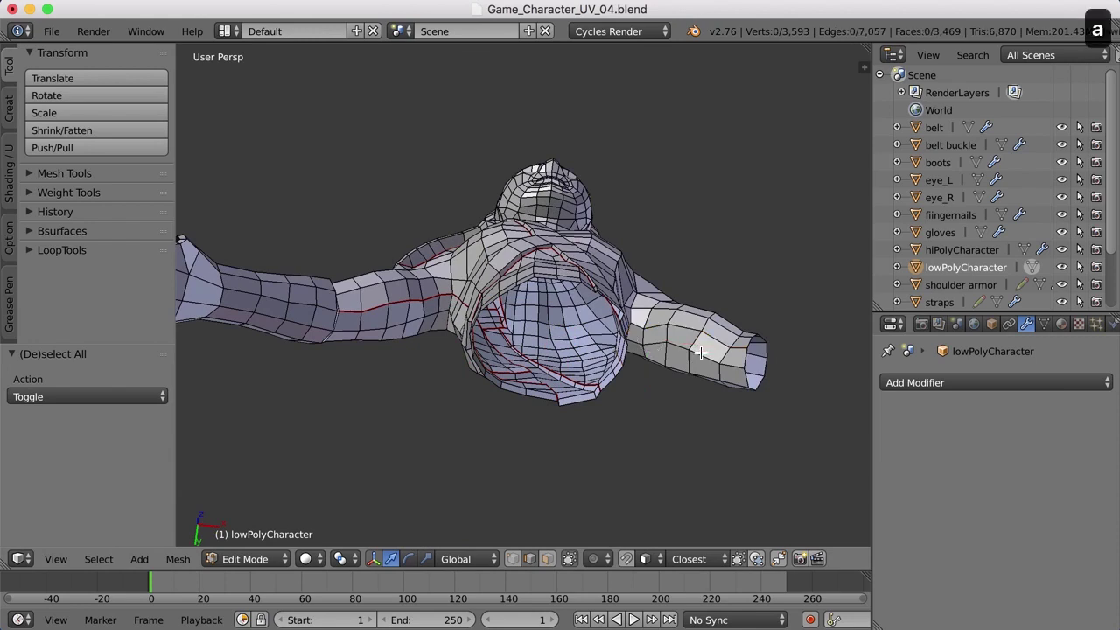
{"action": "right_click", "coordinate": [700, 354], "text": "alt"}
{"action": "middle_click_drag", "start_coordinate": [700, 355], "coordinate": [689, 404]}
{"action": "key", "text": "ctrl+e"}
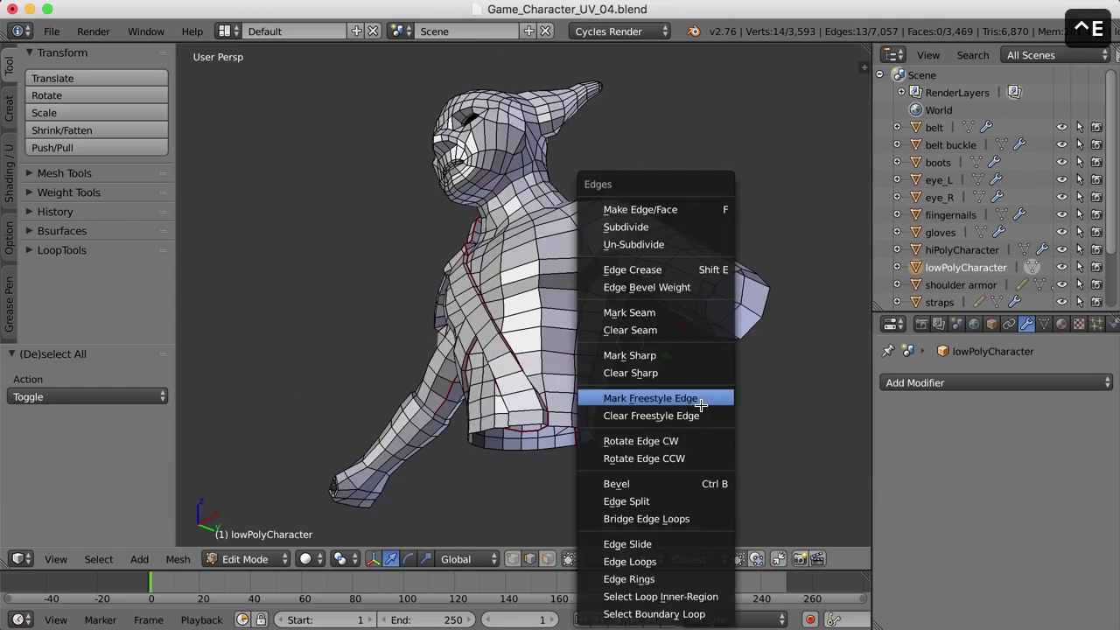
{"action": "left_click", "coordinate": [662, 313]}
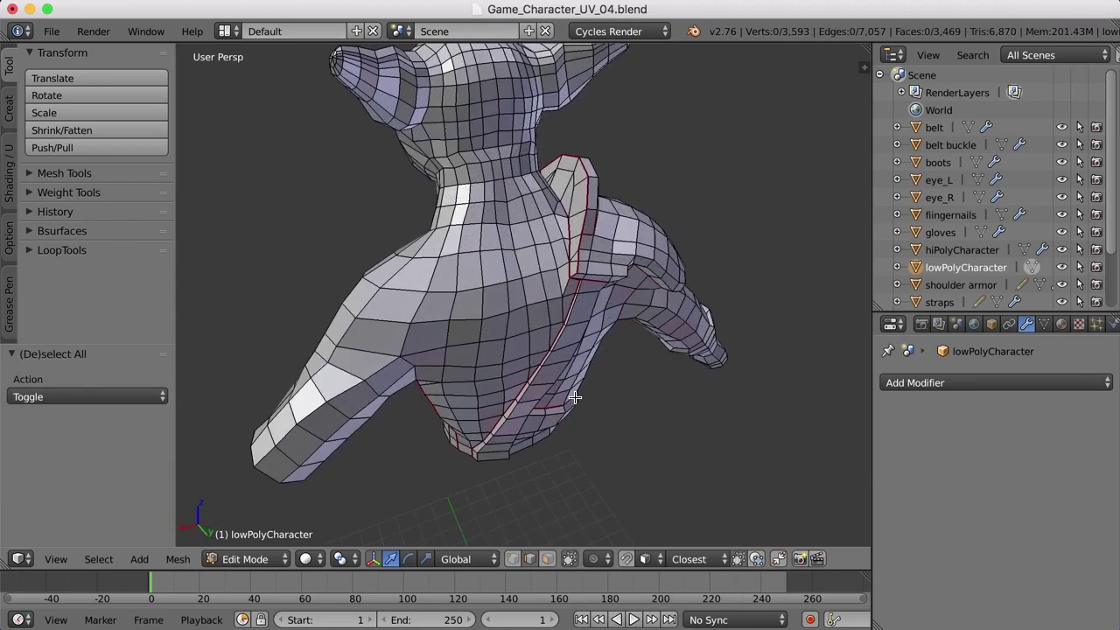
{"action": "middle_click_drag", "start_coordinate": [575, 397], "coordinate": [546, 275]}
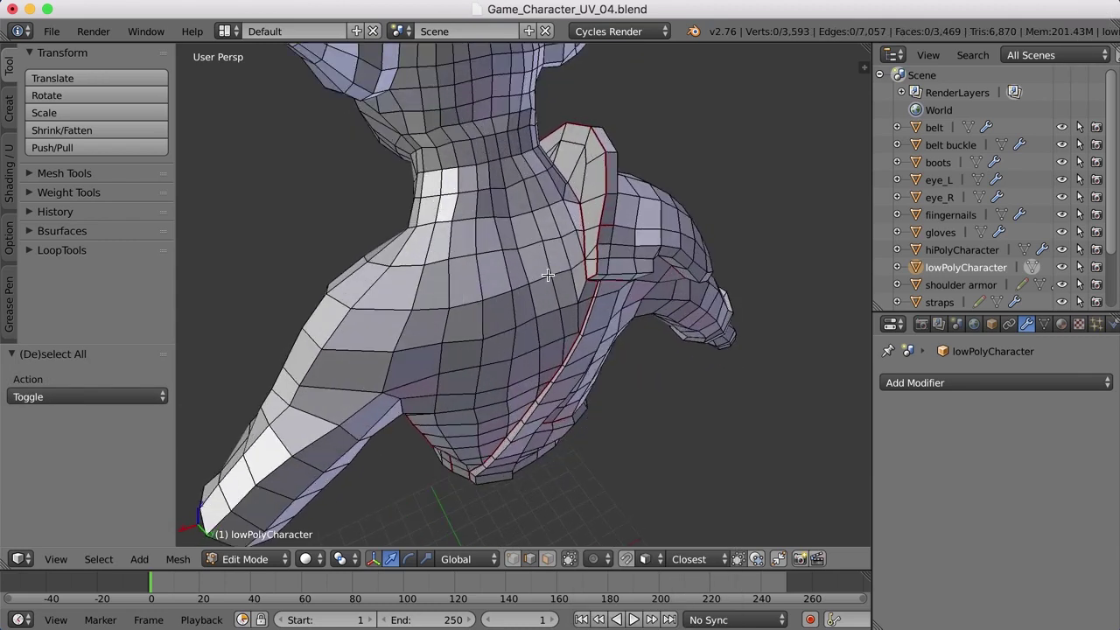
{"action": "right_click", "coordinate": [489, 217], "text": "alt"}
{"action": "middle_click_drag", "start_coordinate": [489, 217], "coordinate": [599, 296]}
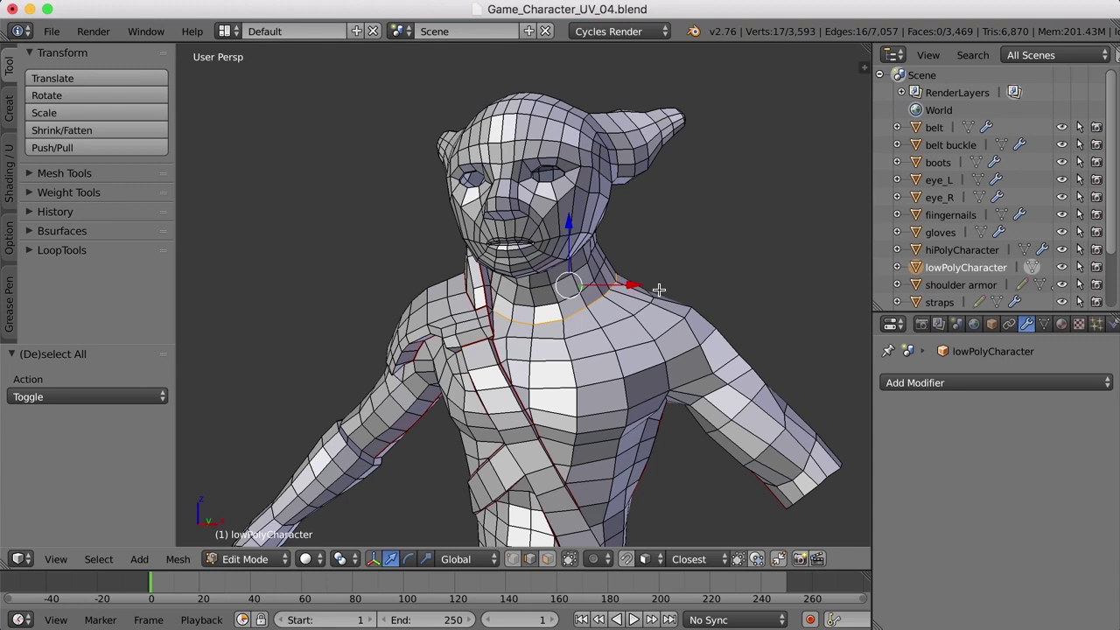
{"action": "key", "text": "a"}
Step: Switch to the UV Editing layout, select the linked head, torso and bare arm faces, and unwrap them
{"action": "left_click", "coordinate": [224, 31]}
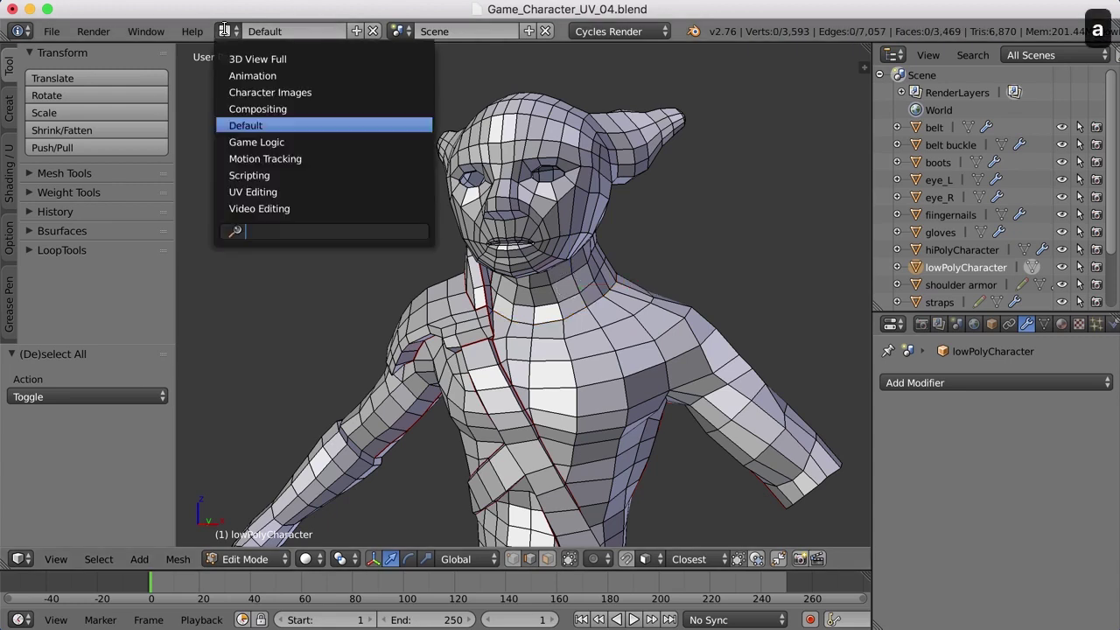
{"action": "left_click", "coordinate": [270, 193]}
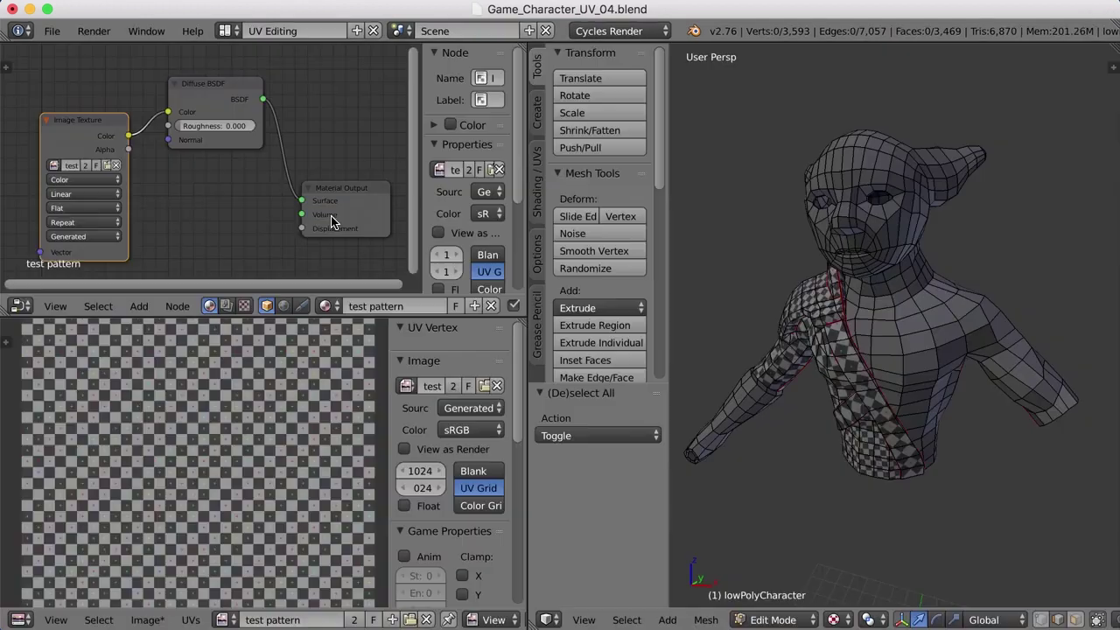
{"action": "middle_click_drag", "start_coordinate": [925, 340], "coordinate": [911, 329]}
{"action": "key", "text": "a"}
{"action": "key", "text": "a"}
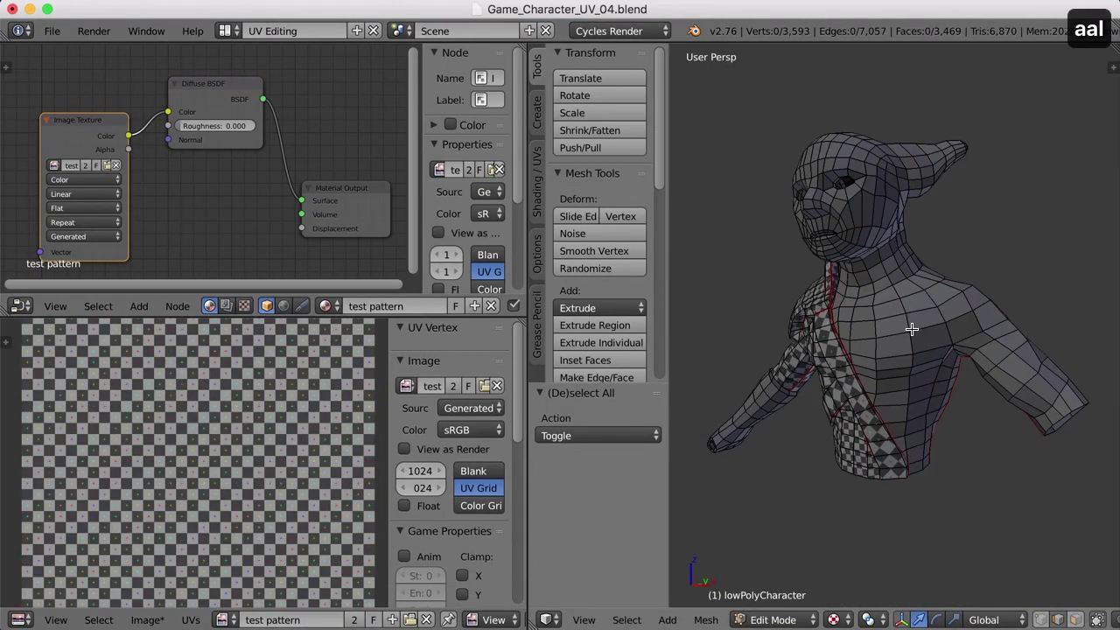
{"action": "key", "text": "l"}
{"action": "scroll", "coordinate": [97, 475], "scroll_direction": "down", "scroll_amount": 1}
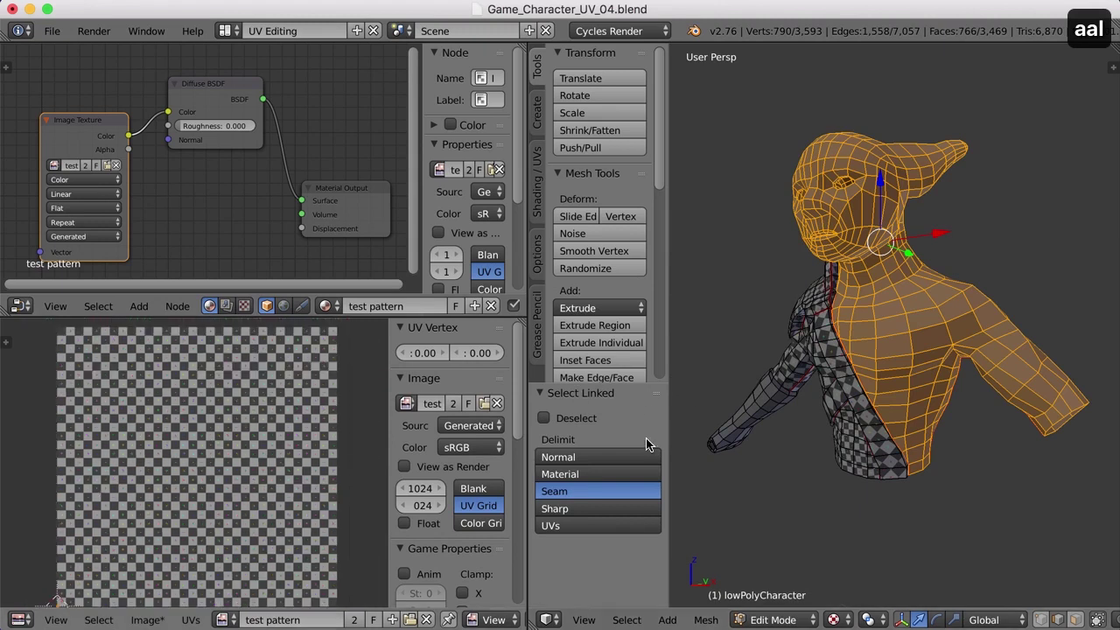
{"action": "key", "text": "u"}
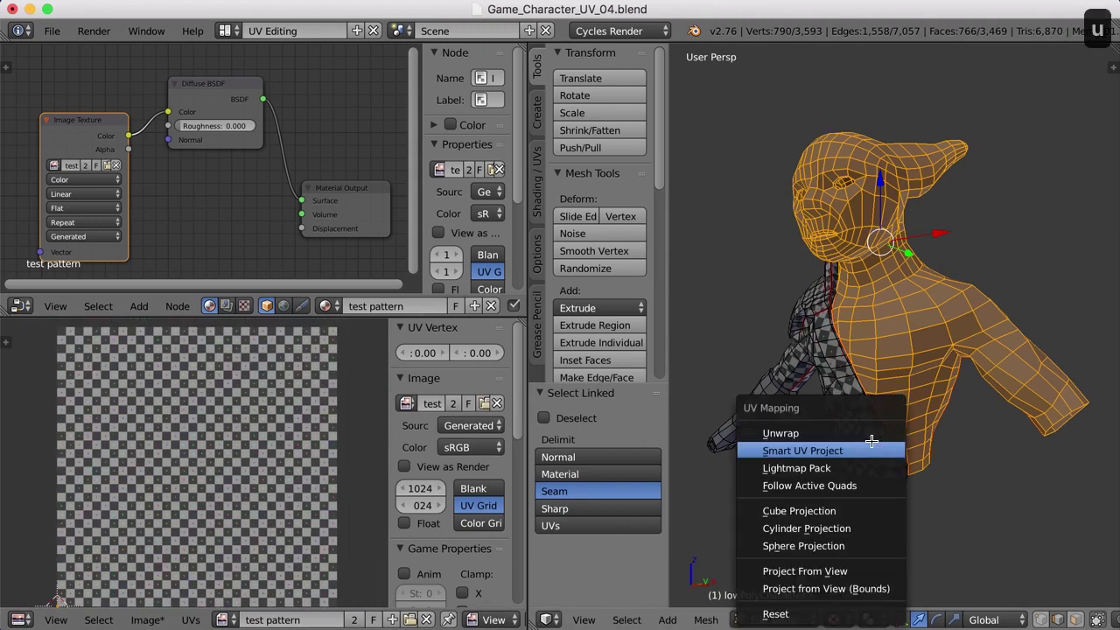
{"action": "left_click", "coordinate": [817, 435]}
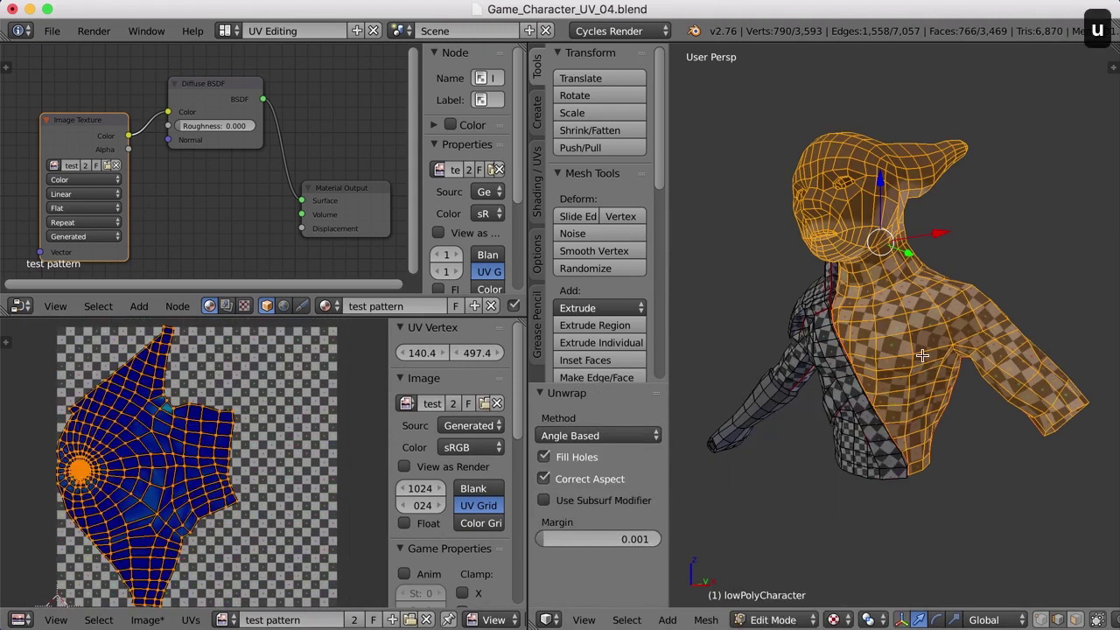
Step: Examine the unwrapped head and torso layout for crowded face UVs and check the test pattern on the face and chest
{"action": "middle_click_drag", "start_coordinate": [742, 283], "coordinate": [919, 286]}
{"action": "scroll", "coordinate": [117, 482], "scroll_direction": "up", "scroll_amount": 4}
{"action": "middle_click_drag", "start_coordinate": [126, 461], "coordinate": [226, 449]}
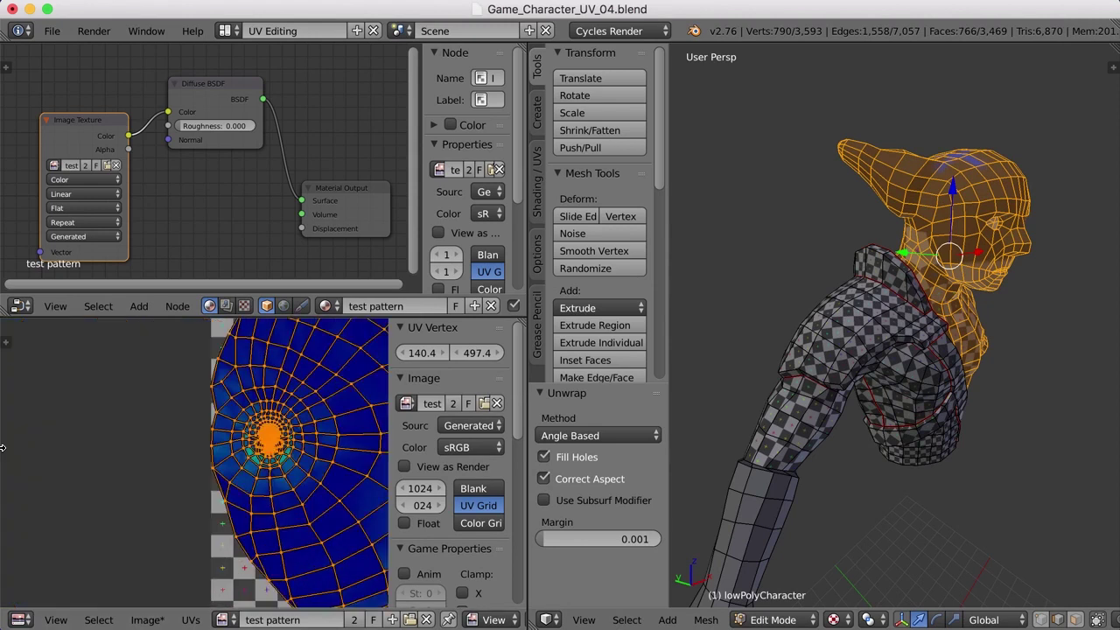
{"action": "scroll", "coordinate": [247, 457], "scroll_direction": "up", "scroll_amount": 4}
{"action": "middle_click_drag", "start_coordinate": [316, 434], "coordinate": [114, 491]}
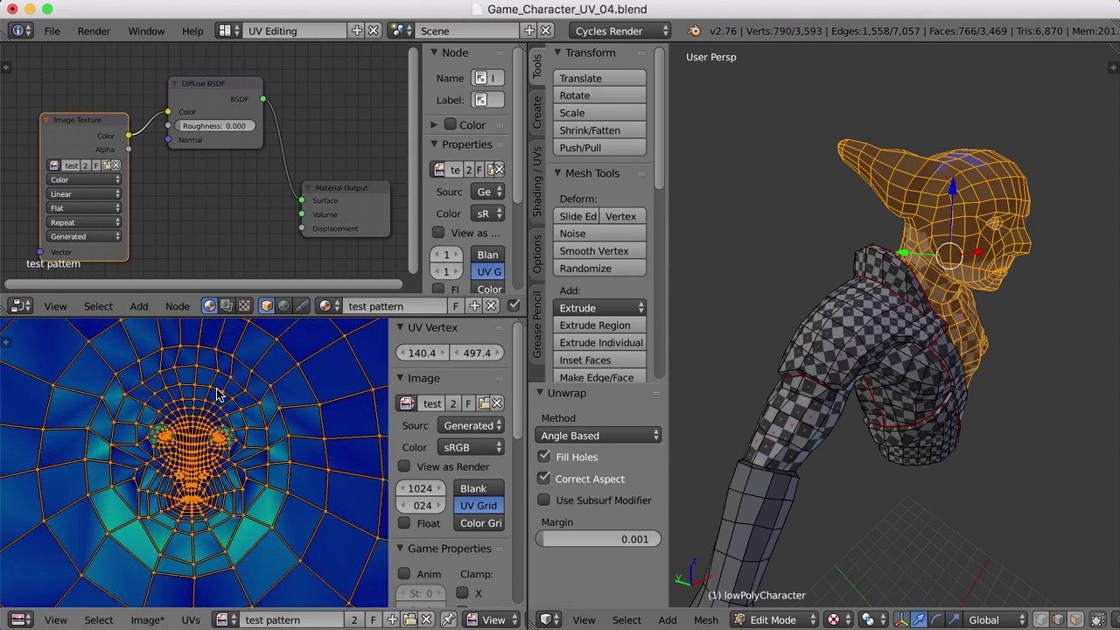
{"action": "scroll", "coordinate": [219, 395], "scroll_direction": "down", "scroll_amount": 6}
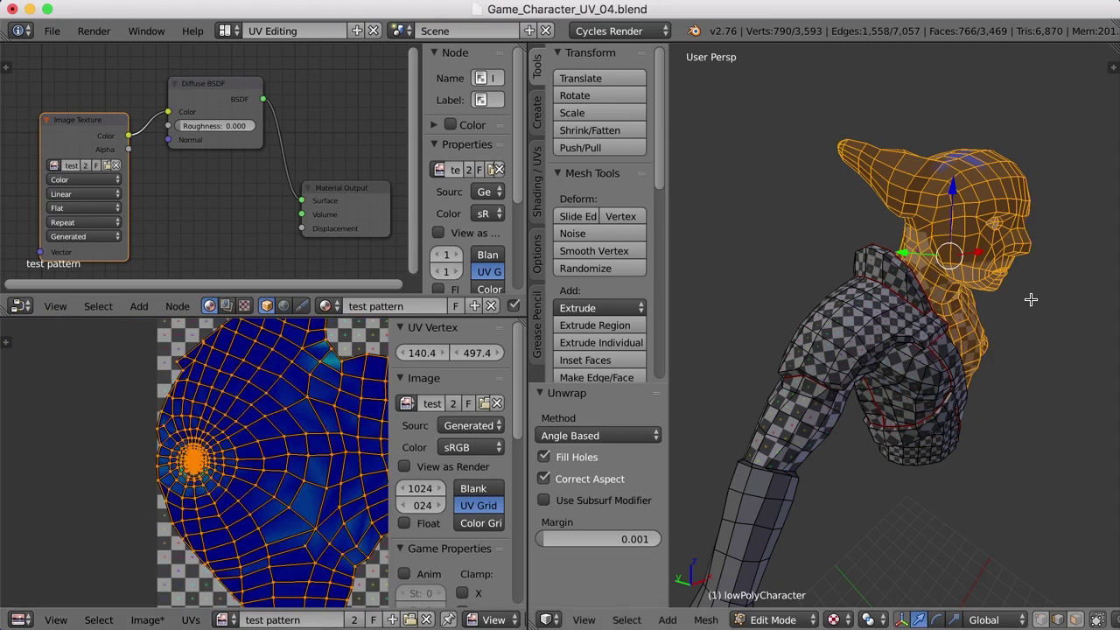
{"action": "middle_click_drag", "start_coordinate": [1033, 298], "coordinate": [905, 302]}
{"action": "scroll", "coordinate": [902, 309], "scroll_direction": "up", "scroll_amount": 6}
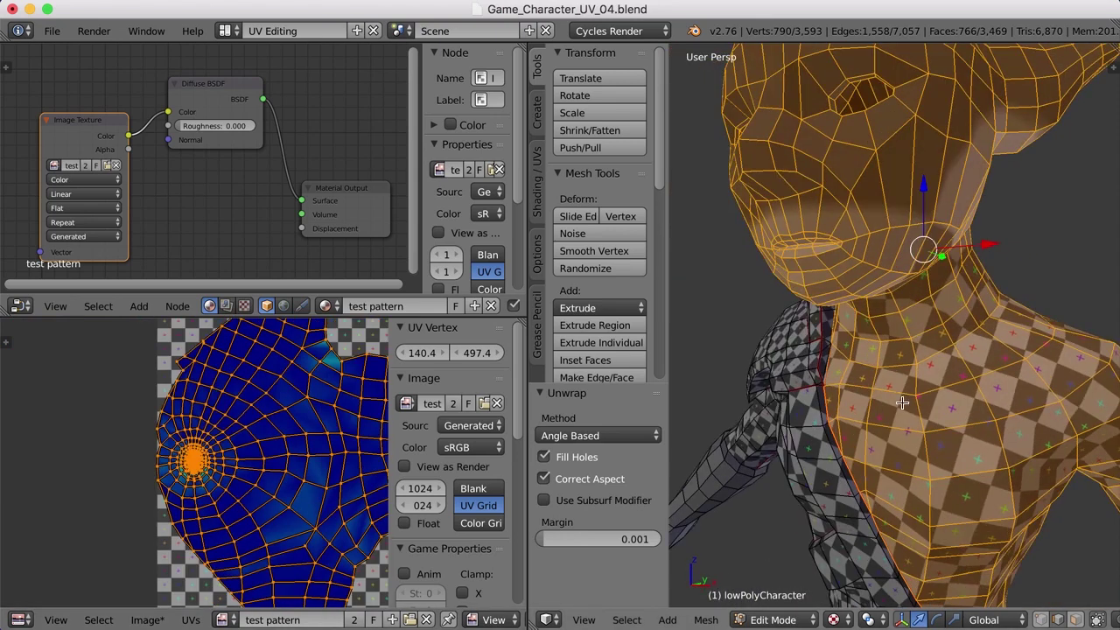
Step: Mark a seam around the base of the neck, including the edges that join it to the strap, and clear the selection
{"action": "right_click", "coordinate": [900, 365]}
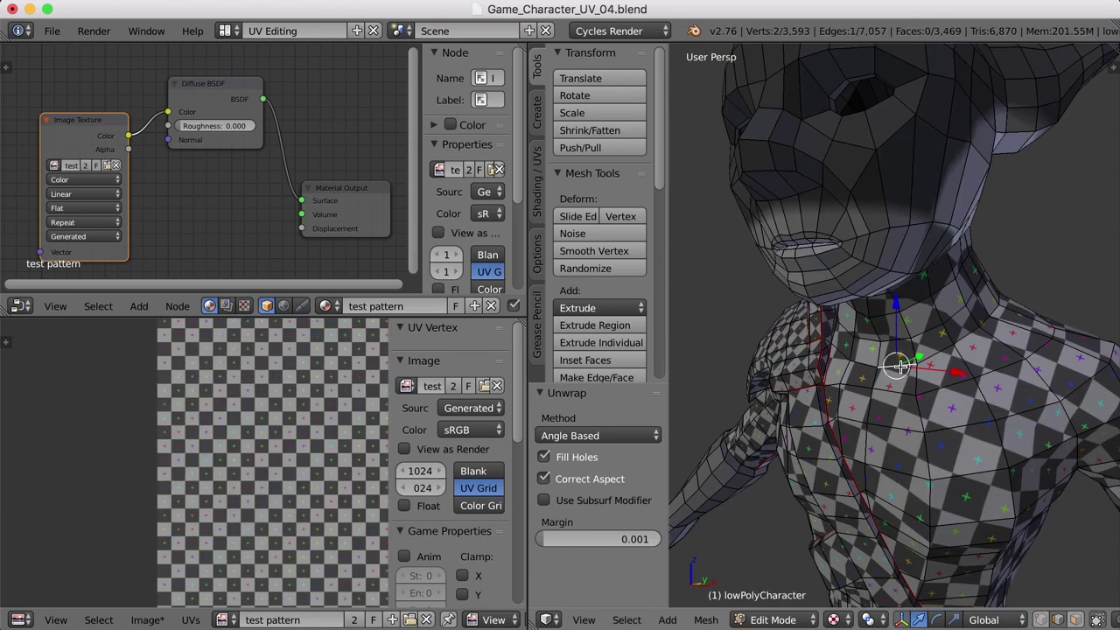
{"action": "right_click", "coordinate": [946, 351], "text": "alt"}
{"action": "middle_click_drag", "start_coordinate": [912, 336], "coordinate": [781, 353]}
{"action": "middle_click_drag", "start_coordinate": [915, 313], "coordinate": [858, 411]}
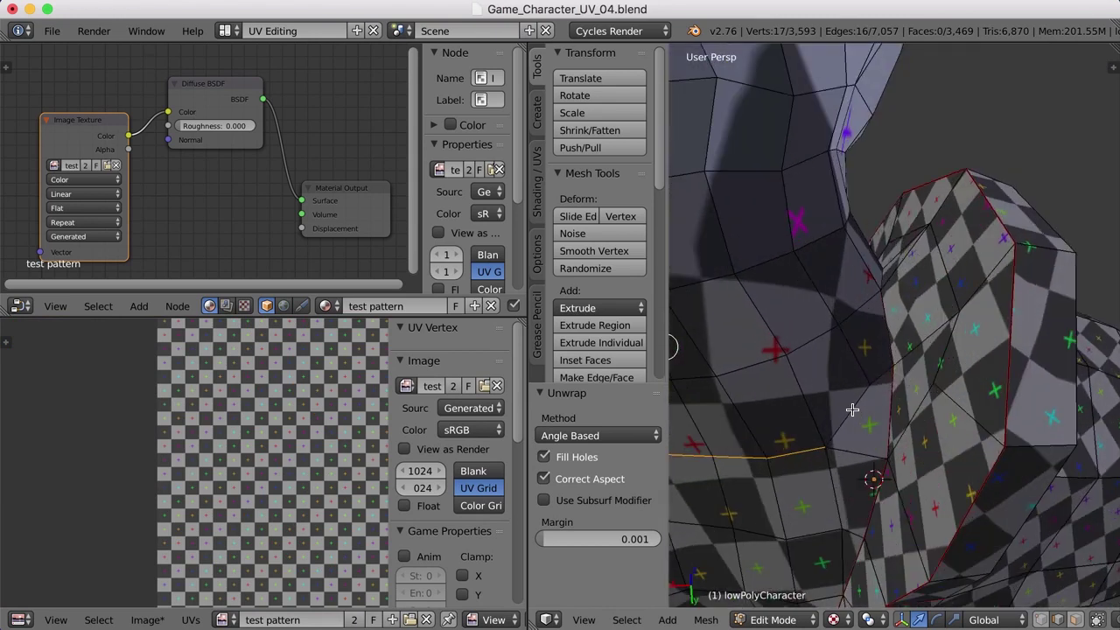
{"action": "right_click", "coordinate": [883, 377], "text": "shift"}
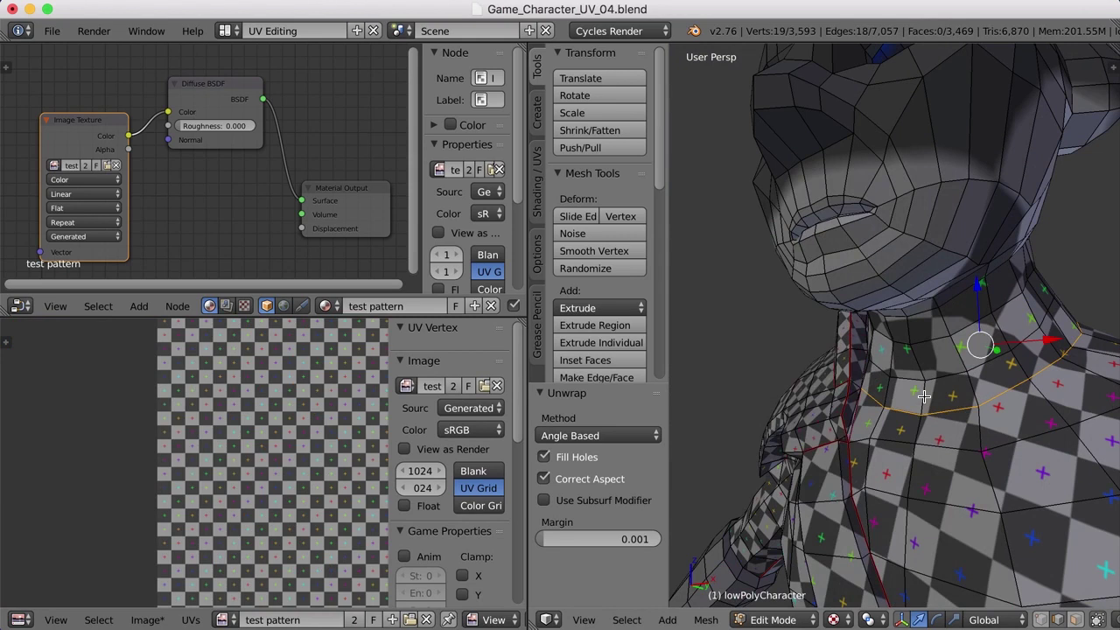
{"action": "key", "text": "ctrl+e"}
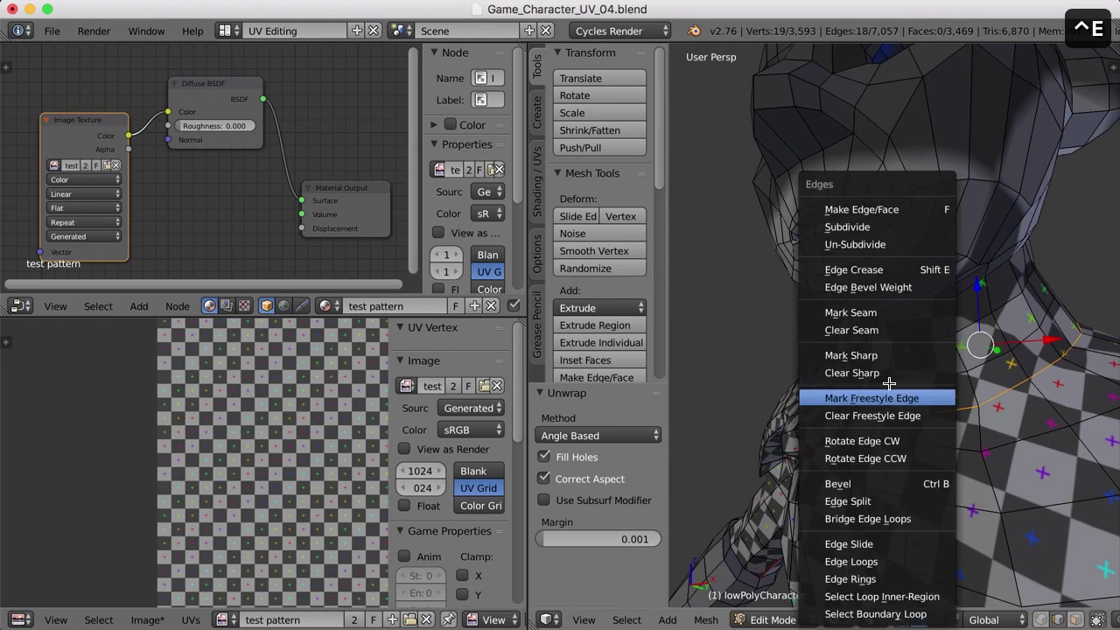
{"action": "left_click", "coordinate": [871, 314]}
{"action": "key", "text": "a"}
Step: Mark a seam up the center of the back of the head and across the crown between the ears, then clear the selection
{"action": "middle_click_drag", "start_coordinate": [931, 402], "coordinate": [1080, 464]}
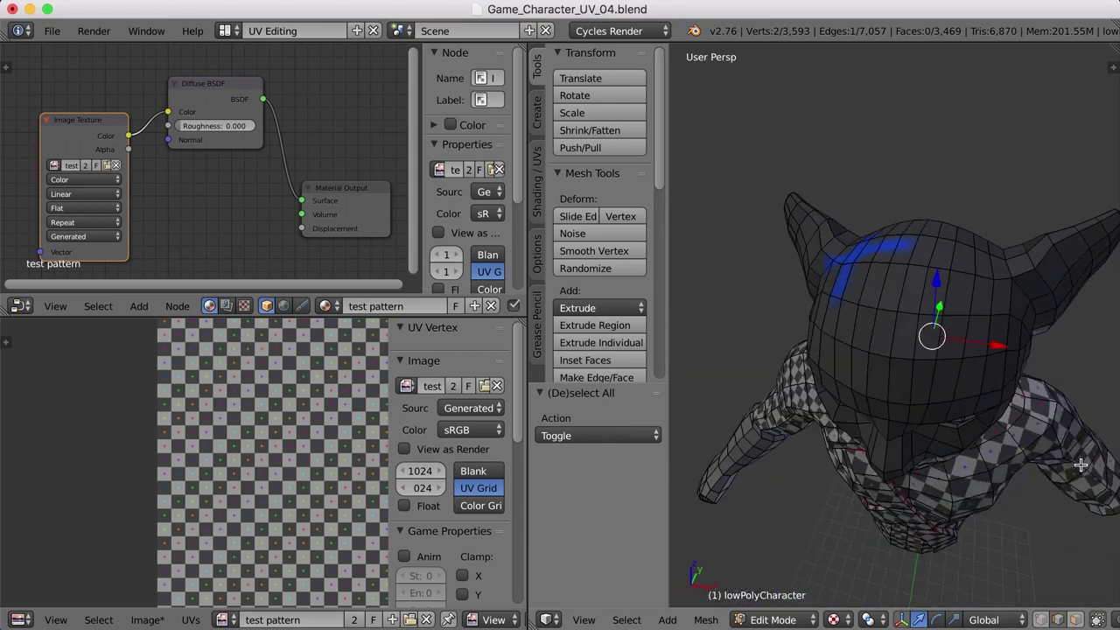
{"action": "right_click", "coordinate": [904, 296], "text": "ctrl"}
{"action": "middle_click_drag", "start_coordinate": [904, 296], "coordinate": [918, 340]}
{"action": "right_click", "coordinate": [855, 291], "text": "shift"}
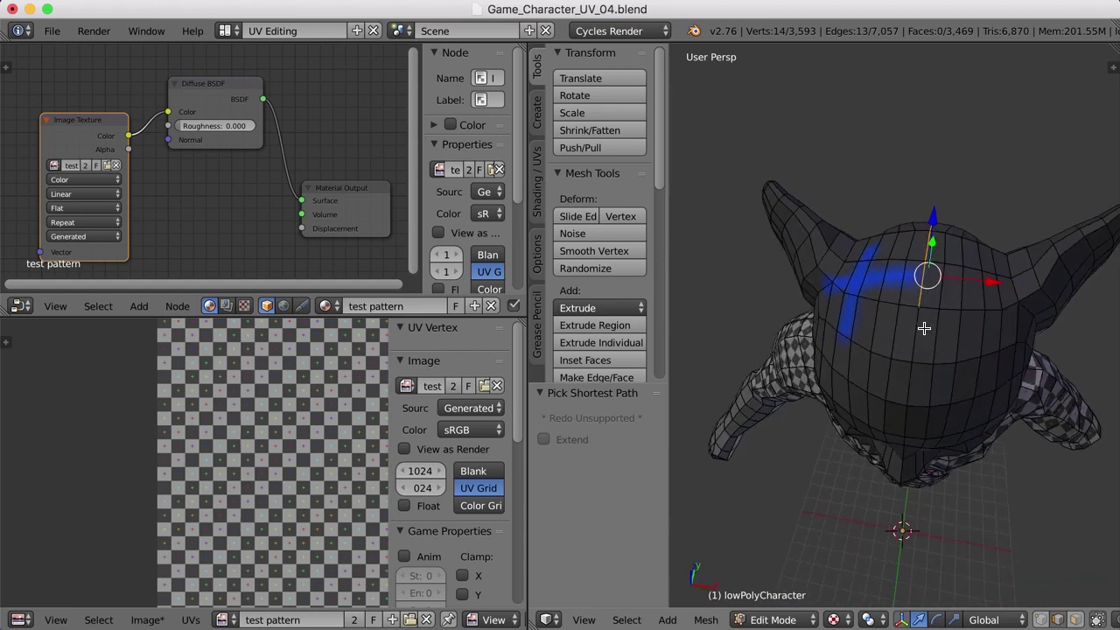
{"action": "right_click", "coordinate": [933, 310], "text": "shift"}
{"action": "right_click", "coordinate": [948, 311], "text": "shift"}
{"action": "right_click", "coordinate": [977, 310], "text": "shift"}
{"action": "right_click", "coordinate": [907, 307], "text": "ctrl"}
{"action": "right_click", "coordinate": [878, 303], "text": "ctrl"}
{"action": "right_click", "coordinate": [862, 299], "text": "ctrl"}
{"action": "right_click", "coordinate": [847, 294], "text": "ctrl"}
{"action": "right_click", "coordinate": [836, 285], "text": "ctrl"}
{"action": "right_click", "coordinate": [993, 310], "text": "ctrl"}
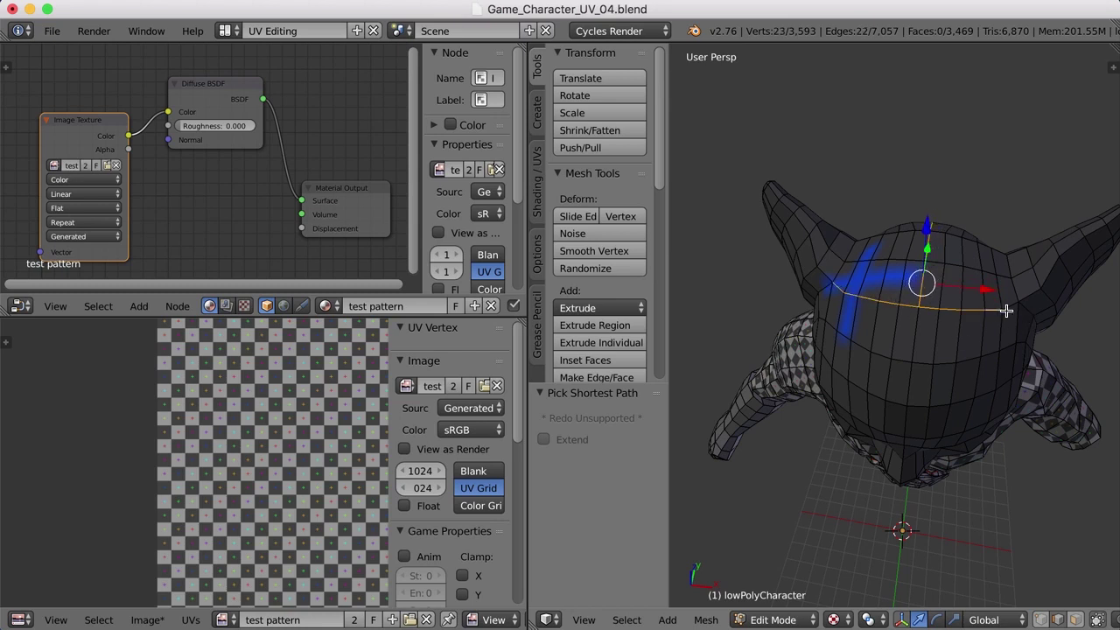
{"action": "right_click", "coordinate": [1011, 306], "text": "ctrl"}
{"action": "middle_click_drag", "start_coordinate": [1027, 390], "coordinate": [992, 379]}
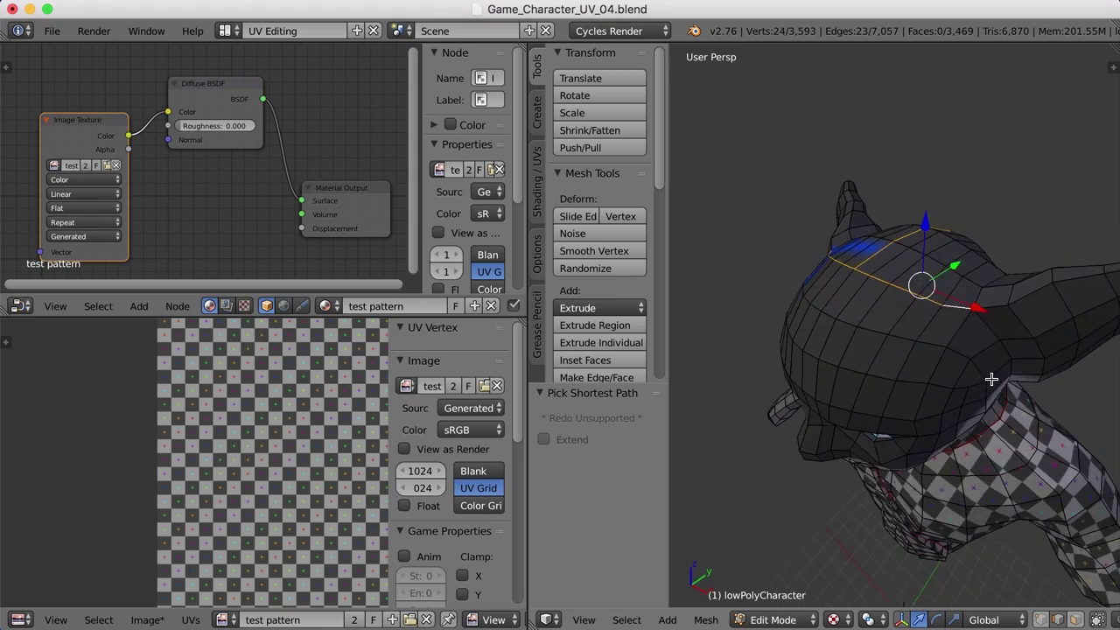
{"action": "key", "text": "ctrl+e"}
{"action": "left_click", "coordinate": [934, 308]}
{"action": "middle_click_drag", "start_coordinate": [934, 308], "coordinate": [941, 466]}
{"action": "key", "text": "a"}
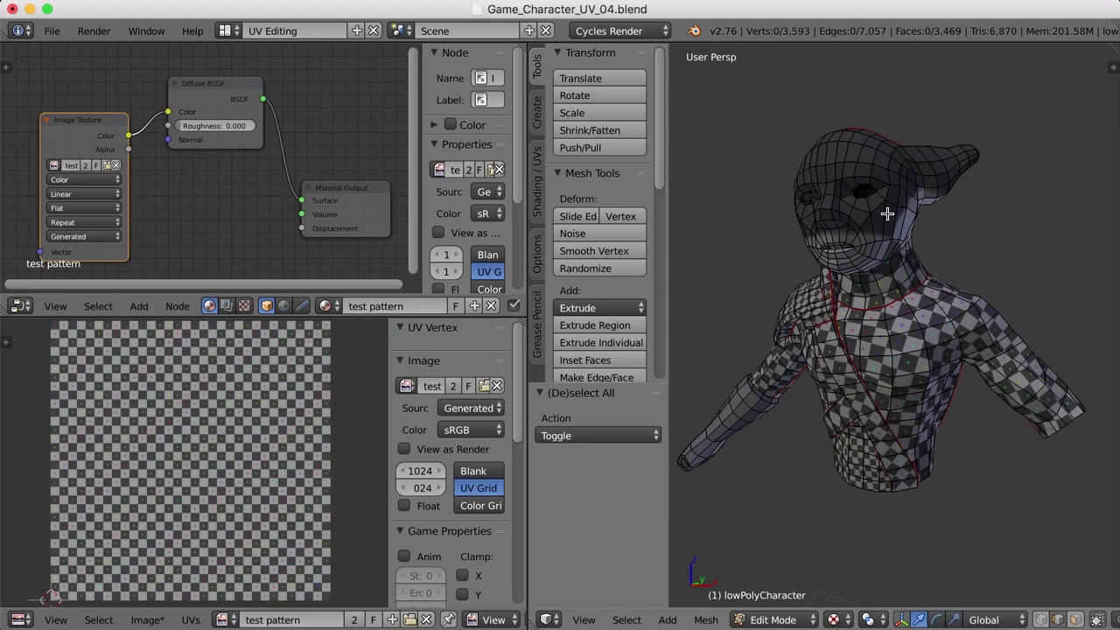
Step: Select the linked head and neck faces and unwrap them
{"action": "key", "text": "l"}
{"action": "mouse_move", "coordinate": [939, 356]}
{"action": "middle_mouse_down"}
{"action": "mouse_move", "coordinate": [918, 361]}
{"action": "mouse_move", "coordinate": [958, 366]}
{"action": "middle_mouse_up"}
{"action": "key", "text": "u"}
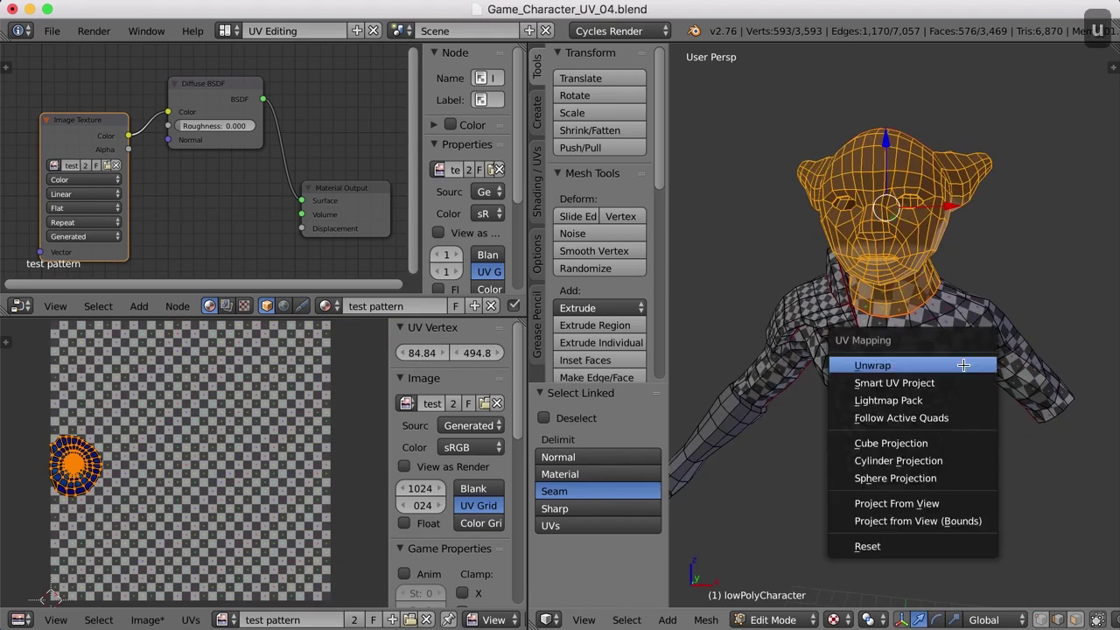
{"action": "left_click", "coordinate": [896, 366]}
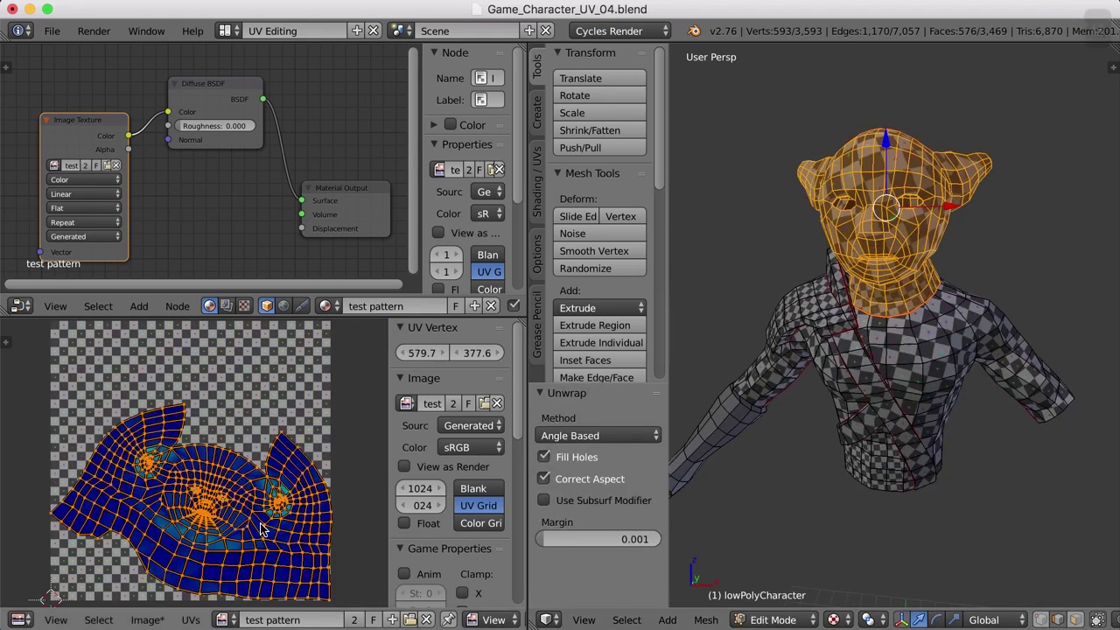
Step: Rotate the whole head UV island by about -18 degrees so the face sits upright, and clear the selection
{"action": "scroll", "coordinate": [261, 529], "scroll_direction": "up", "scroll_amount": 5}
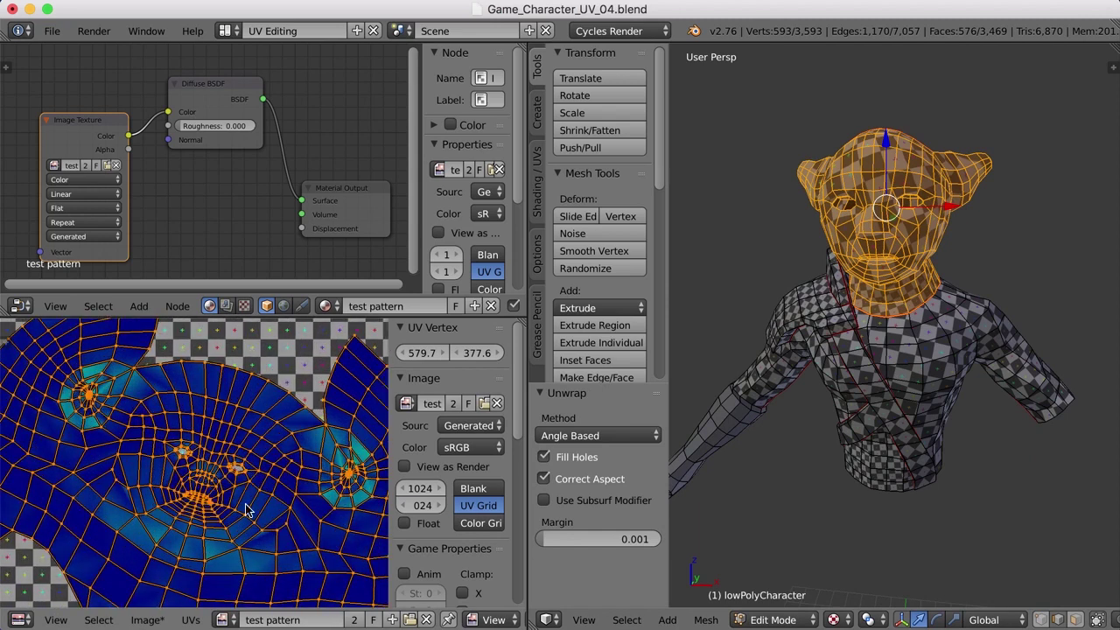
{"action": "scroll", "coordinate": [253, 500], "scroll_direction": "down", "scroll_amount": 5}
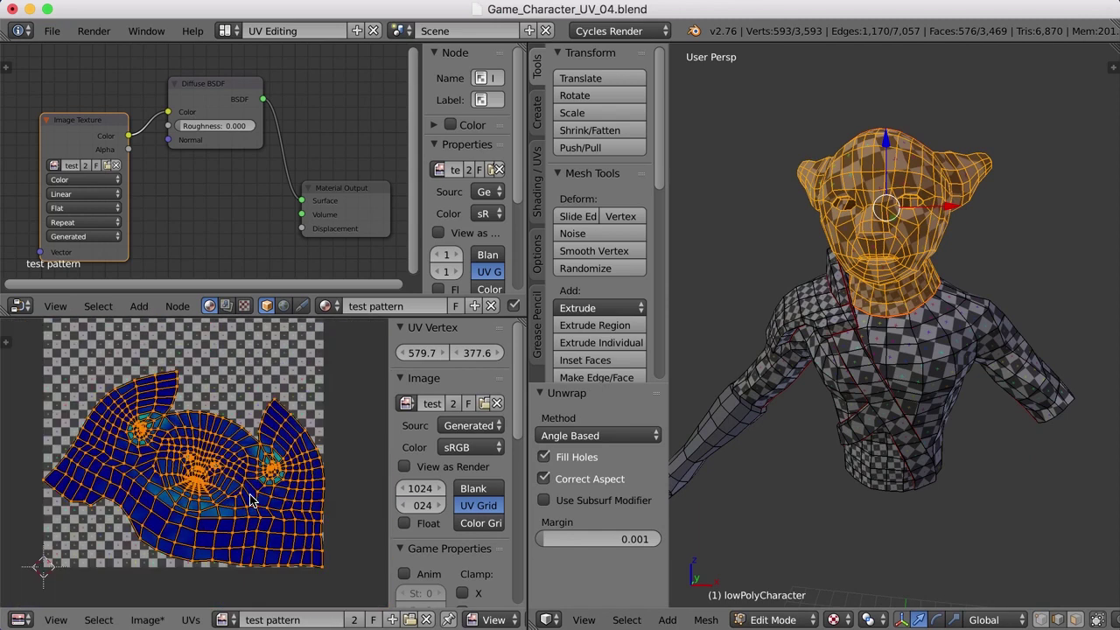
{"action": "middle_click_drag", "start_coordinate": [268, 517], "coordinate": [259, 497]}
{"action": "key", "text": "a"}
{"action": "key", "text": "a"}
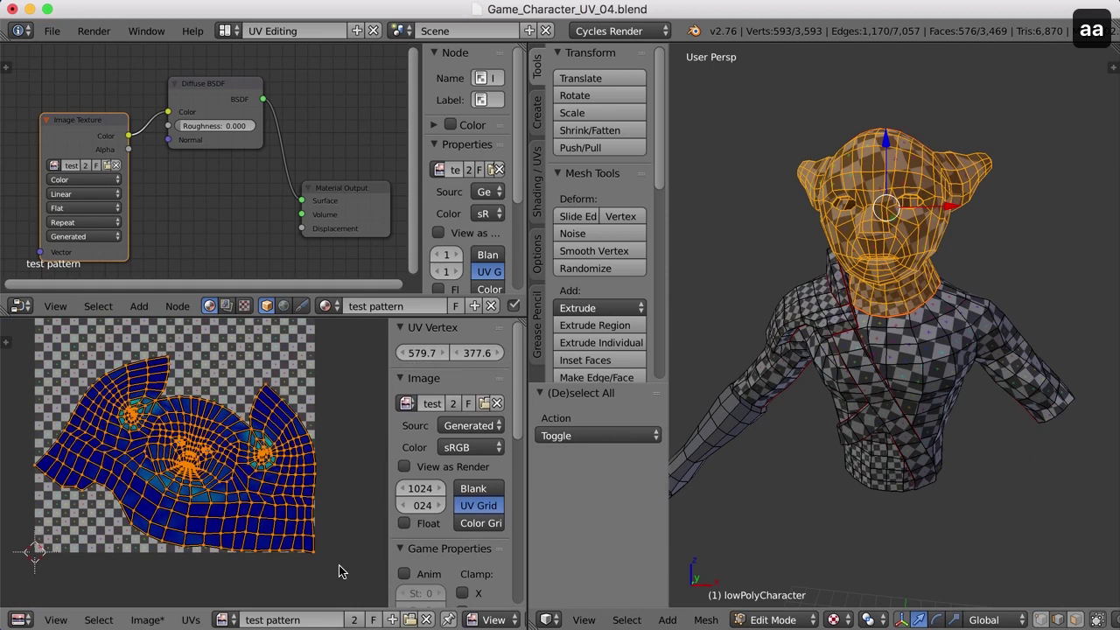
{"action": "key", "text": "r"}
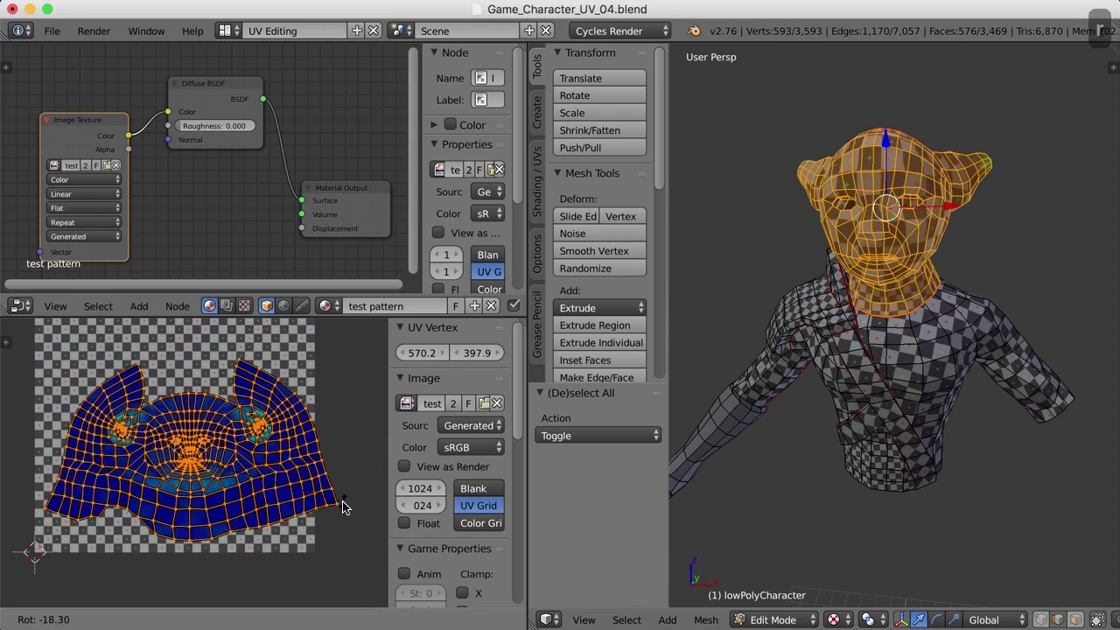
{"action": "left_click", "coordinate": [350, 500]}
{"action": "key", "text": "a"}
Step: Mark a seam around the base of the character's right ear where it joins the head, and clear the selection
{"action": "scroll", "coordinate": [953, 260], "scroll_direction": "up", "scroll_amount": 5}
{"action": "middle_click_drag", "start_coordinate": [938, 366], "coordinate": [970, 405]}
{"action": "scroll", "coordinate": [961, 369], "scroll_direction": "down", "scroll_amount": 2}
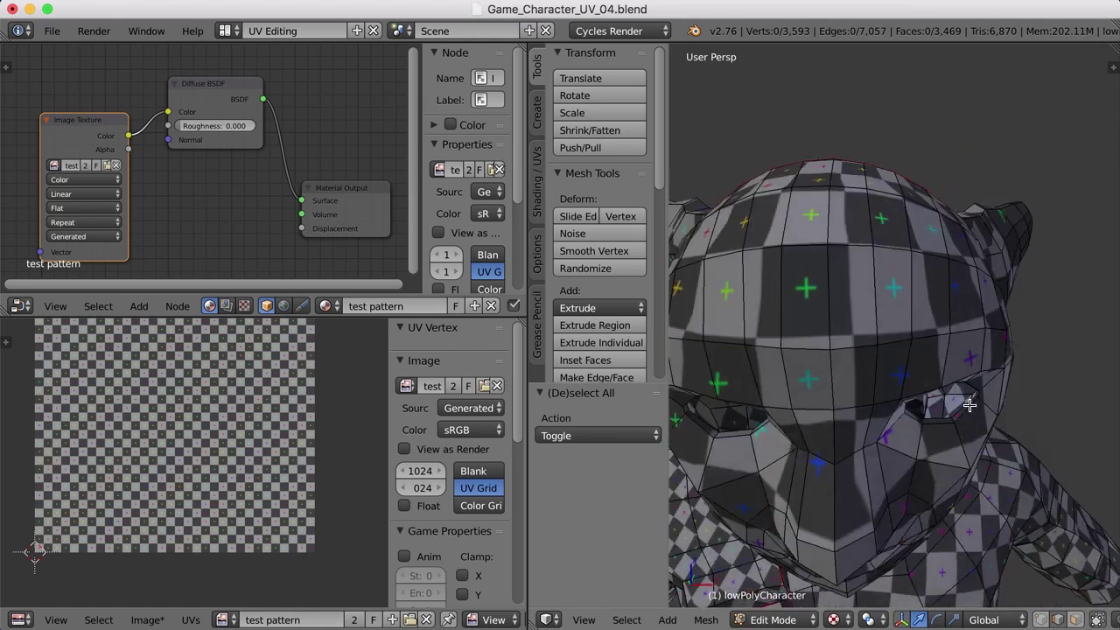
{"action": "scroll", "coordinate": [947, 413], "scroll_direction": "down", "scroll_amount": 4}
{"action": "middle_click_drag", "start_coordinate": [889, 422], "coordinate": [915, 375]}
{"action": "scroll", "coordinate": [926, 445], "scroll_direction": "up", "scroll_amount": 3}
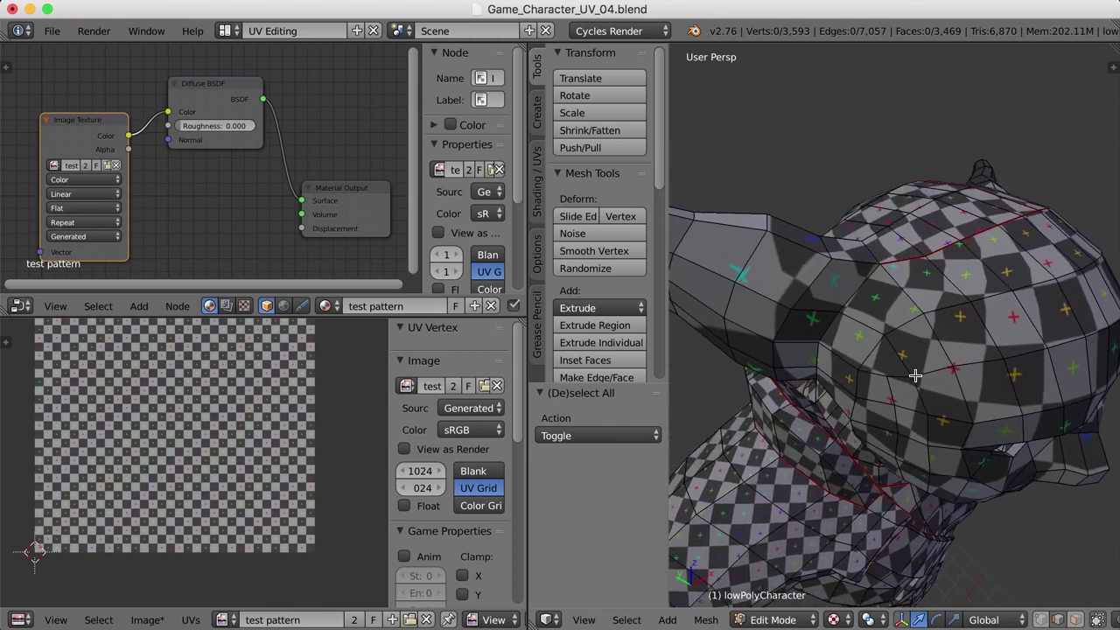
{"action": "right_click", "coordinate": [863, 297], "text": "alt"}
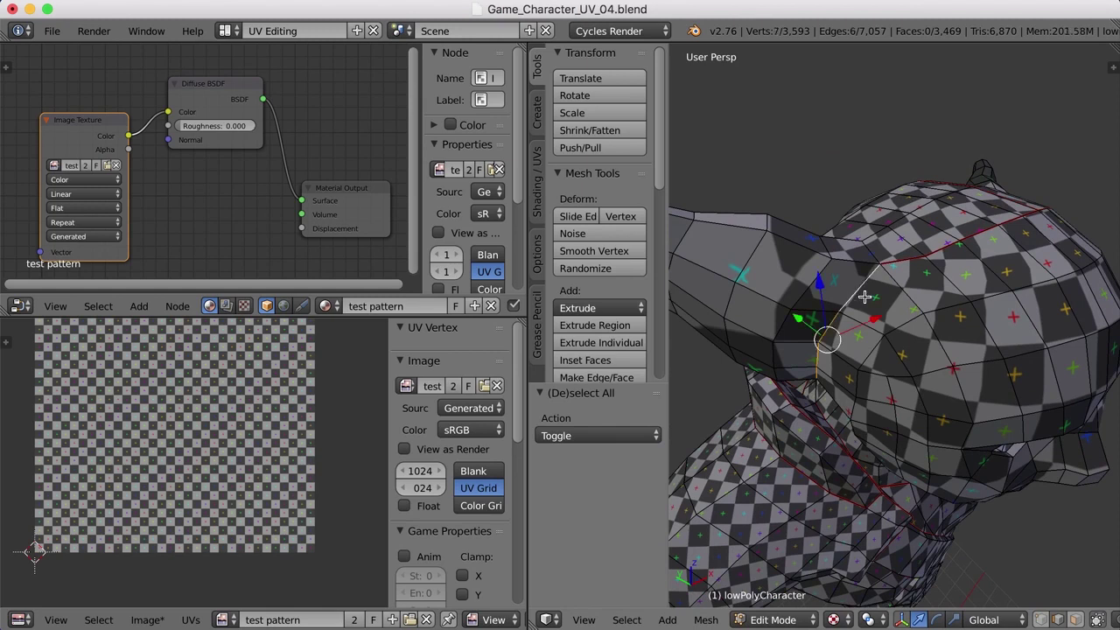
{"action": "right_click", "coordinate": [873, 252], "text": "alt+shift"}
{"action": "middle_click_drag", "start_coordinate": [798, 350], "coordinate": [857, 324]}
{"action": "middle_click_drag", "start_coordinate": [923, 261], "coordinate": [910, 347]}
{"action": "middle_click_drag", "start_coordinate": [938, 301], "coordinate": [861, 298]}
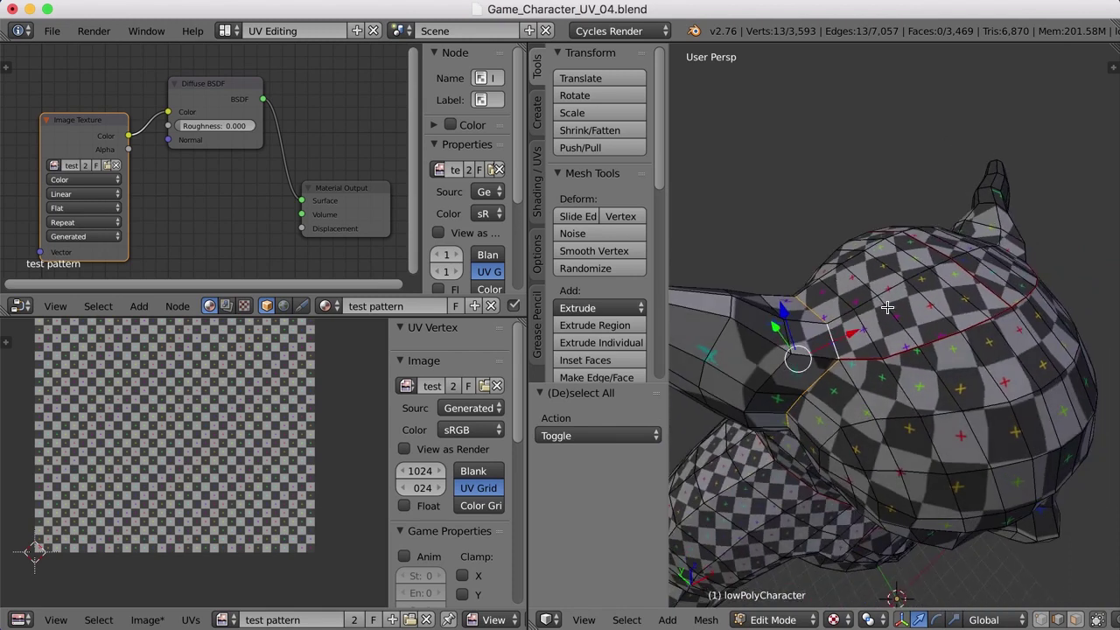
{"action": "key", "text": "ctrl+e"}
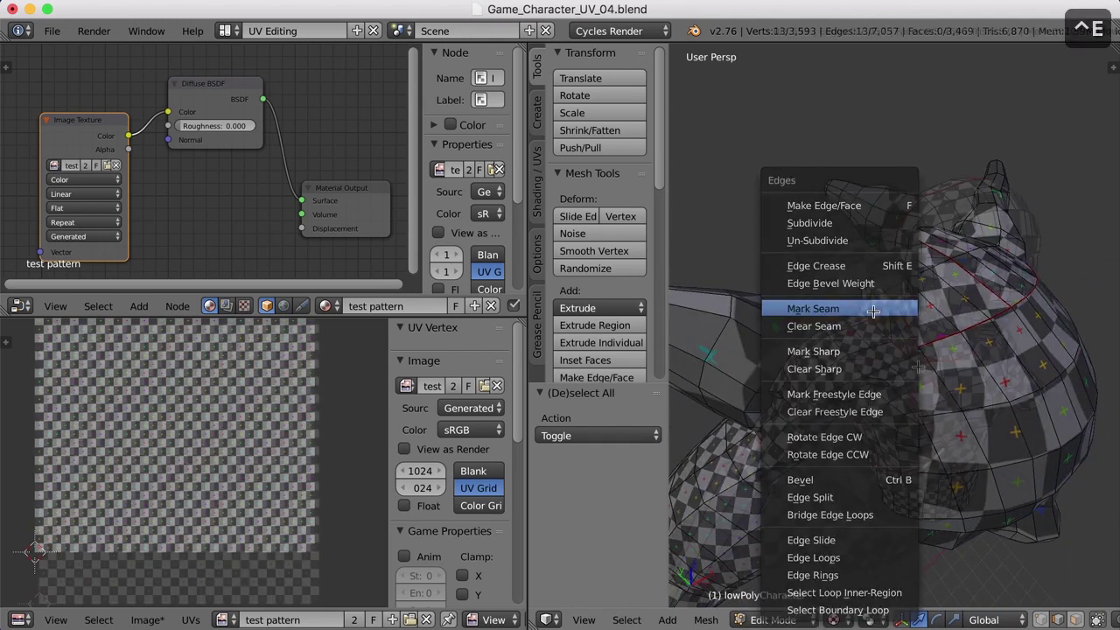
{"action": "left_click", "coordinate": [874, 308]}
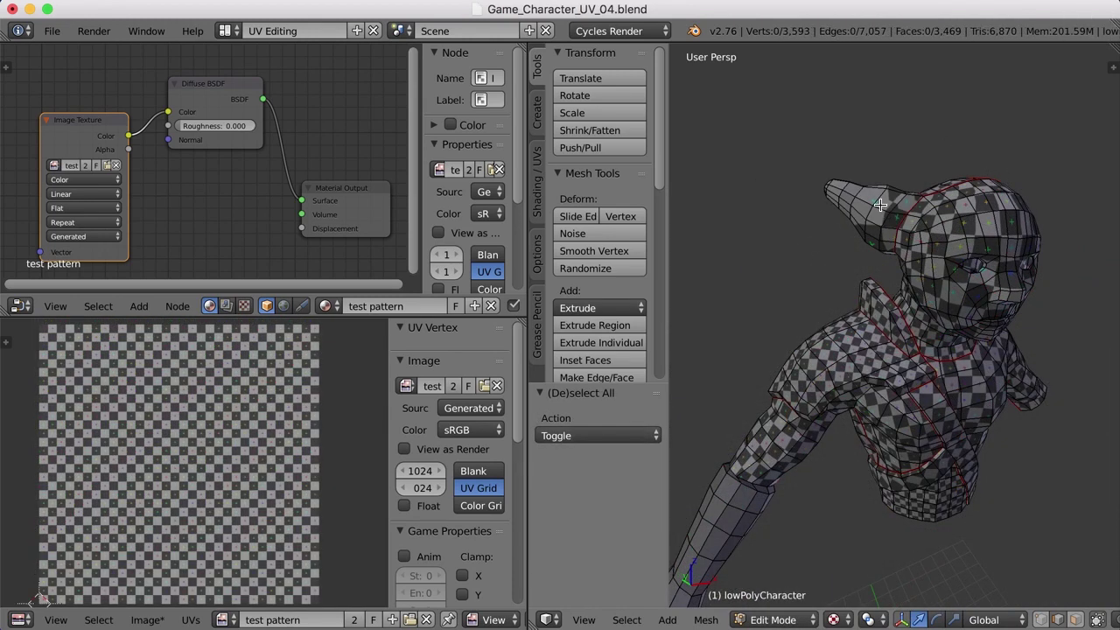
Step: Select the linked faces of the right ear and the rest of the head, and unwrap them as separate islands
{"action": "key", "text": "l"}
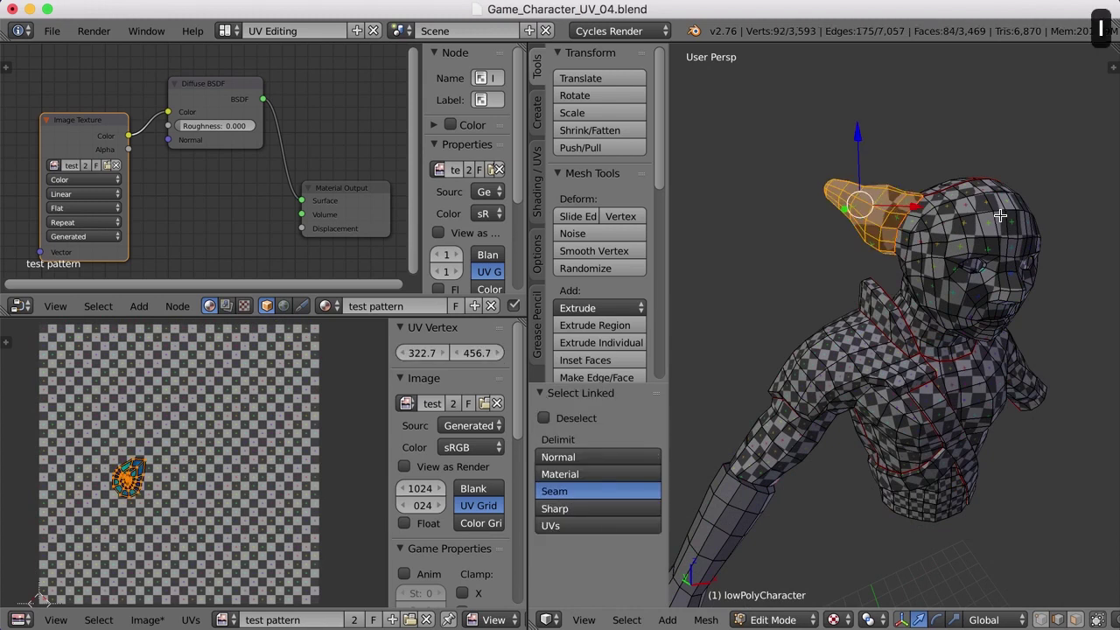
{"action": "key", "text": "l"}
{"action": "mouse_move", "coordinate": [1028, 288]}
{"action": "middle_mouse_down"}
{"action": "mouse_move", "coordinate": [993, 285]}
{"action": "mouse_move", "coordinate": [1019, 285]}
{"action": "middle_mouse_up"}
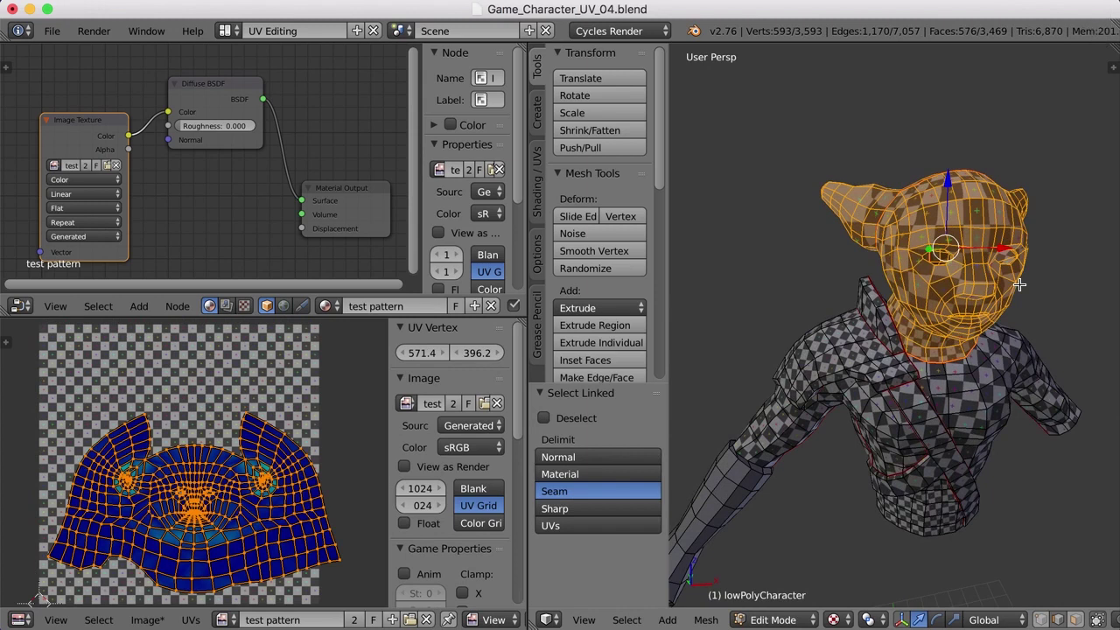
{"action": "key", "text": "u"}
{"action": "left_click", "coordinate": [957, 285]}
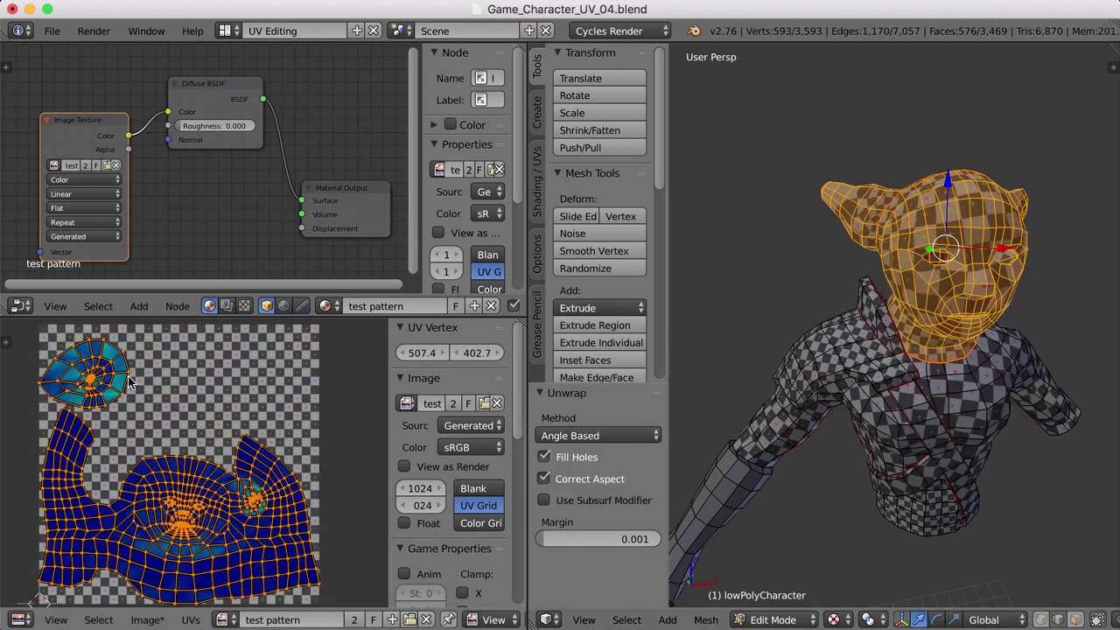
Step: Mark a lengthwise seam along the character's right ear from its base to the tip, and clear the selection
{"action": "middle_click_drag", "start_coordinate": [824, 238], "coordinate": [901, 273]}
{"action": "scroll", "coordinate": [901, 273], "scroll_direction": "up", "scroll_amount": 4}
{"action": "middle_click_drag", "start_coordinate": [893, 233], "coordinate": [986, 350]}
{"action": "scroll", "coordinate": [981, 210], "scroll_direction": "up", "scroll_amount": 2}
{"action": "key", "text": "a"}
{"action": "right_click", "coordinate": [899, 376]}
{"action": "right_click", "coordinate": [898, 343], "text": "shift"}
{"action": "right_click", "coordinate": [902, 298], "text": "shift"}
{"action": "right_click", "coordinate": [898, 217], "text": "shift"}
{"action": "right_click", "coordinate": [889, 164], "text": "shift"}
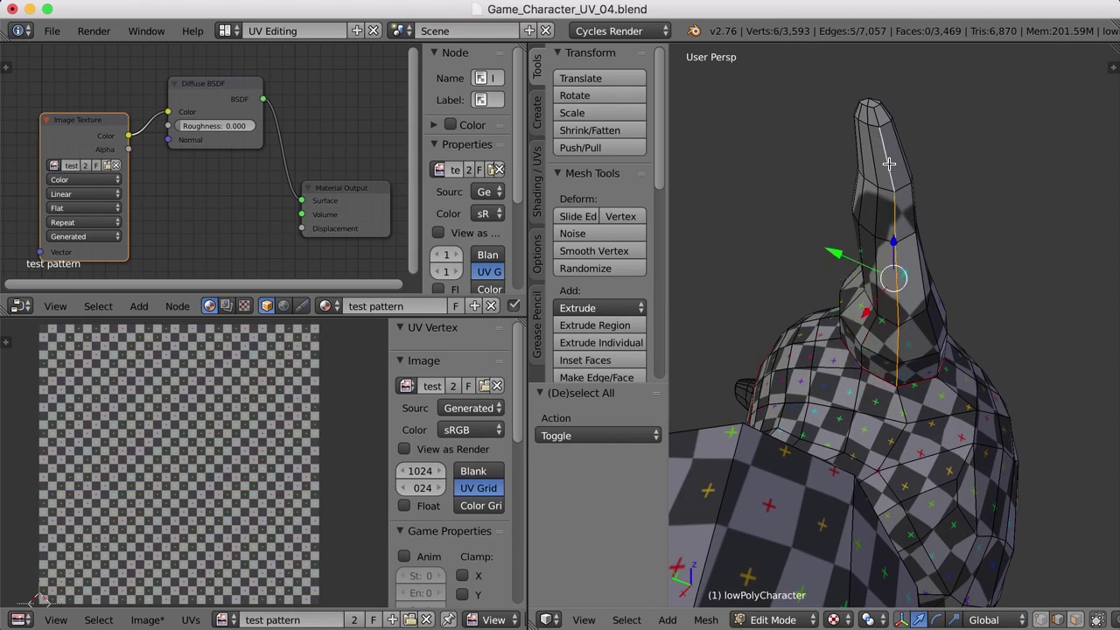
{"action": "right_click", "coordinate": [875, 119], "text": "shift"}
{"action": "middle_click_drag", "start_coordinate": [876, 119], "coordinate": [958, 178]}
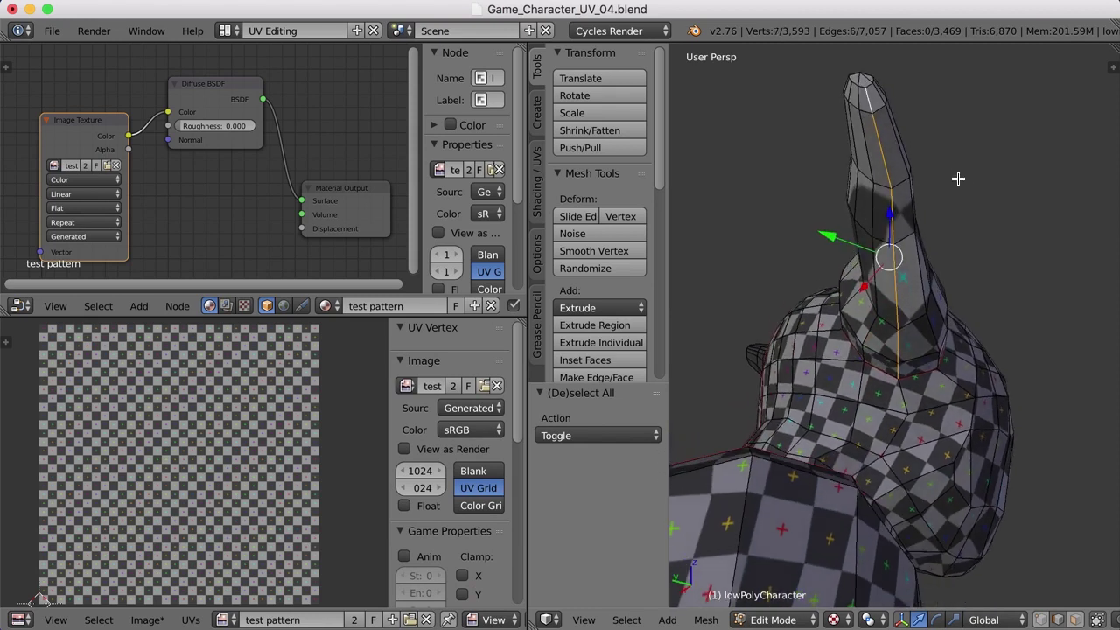
{"action": "key", "text": "ctrl+e"}
{"action": "left_click", "coordinate": [958, 180]}
{"action": "key", "text": "a"}
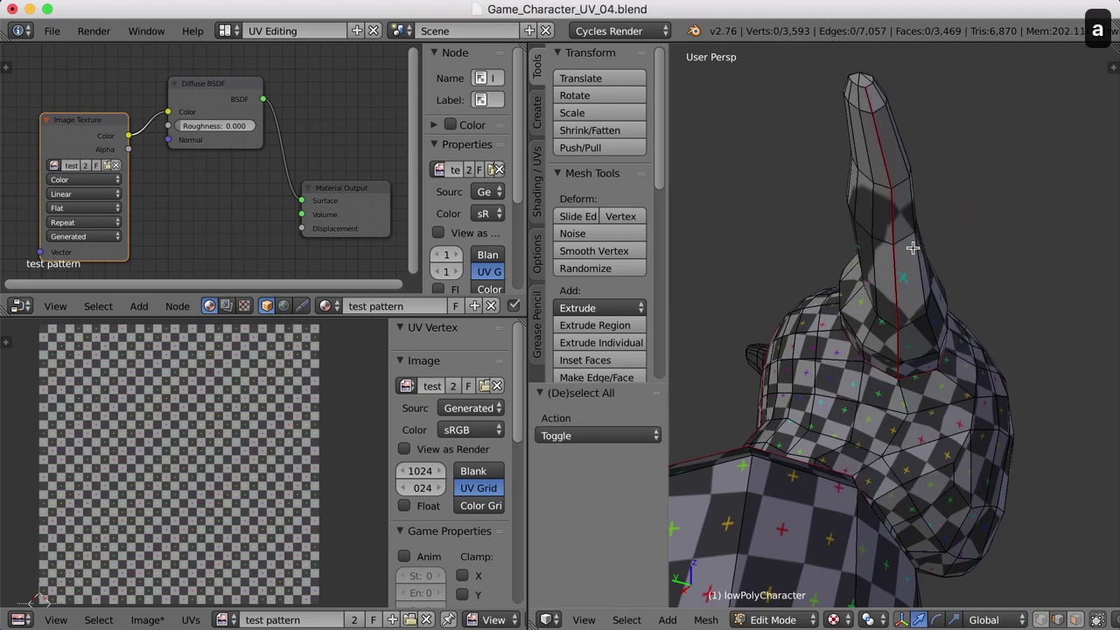
Step: Unwrap the linked head and right ear faces again with the ear's lengthwise seam, and clear the selection
{"action": "key", "text": "l"}
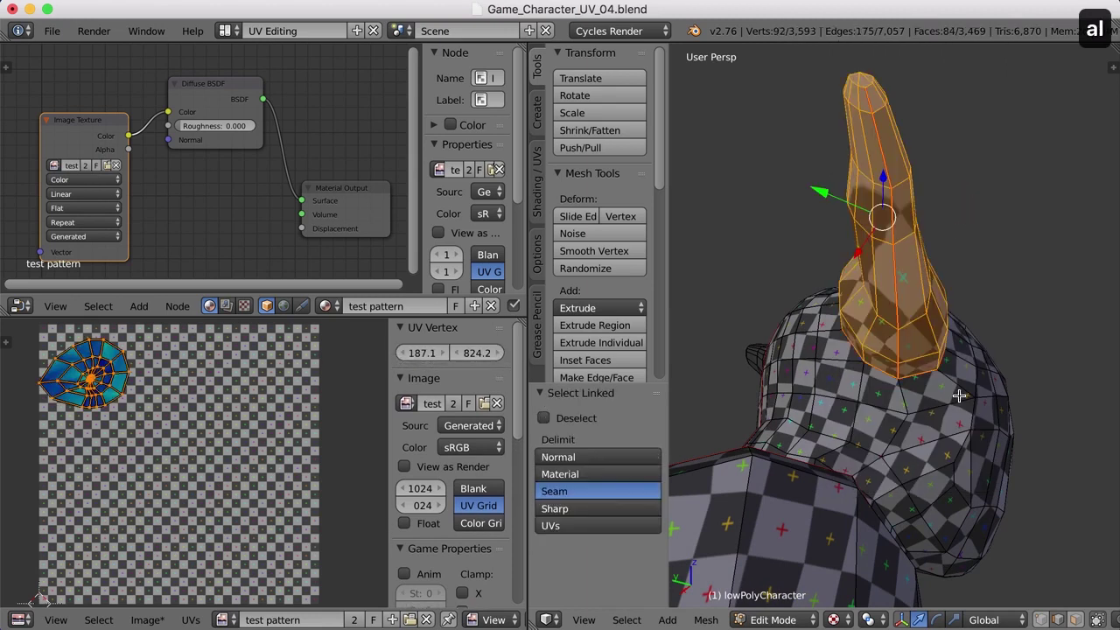
{"action": "key", "text": "l"}
{"action": "middle_click_drag", "start_coordinate": [955, 391], "coordinate": [898, 376]}
{"action": "key", "text": "u"}
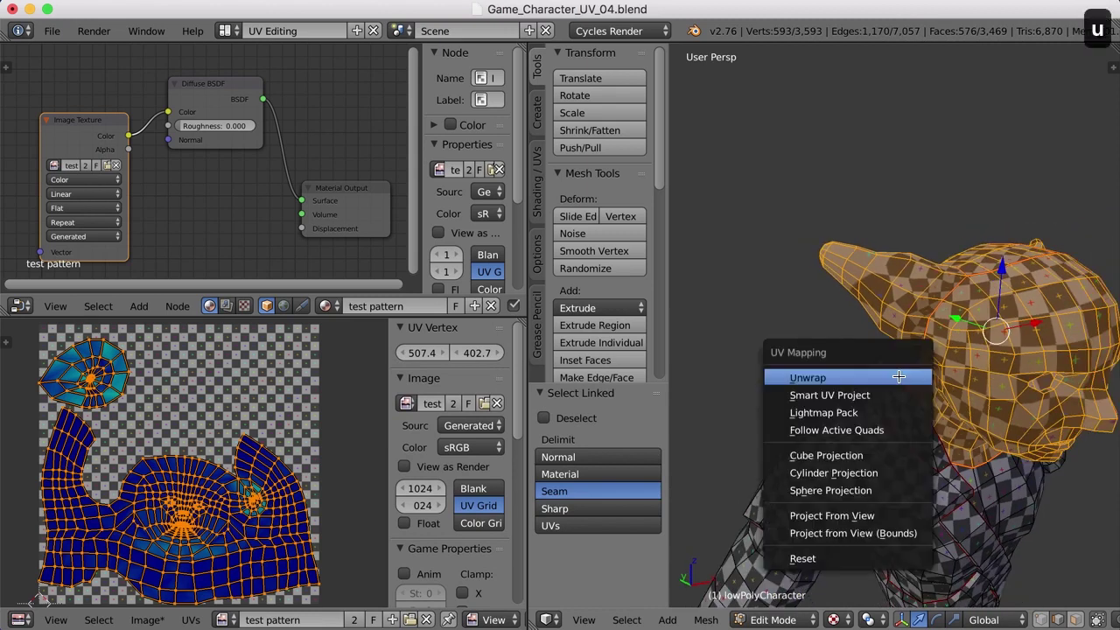
{"action": "left_click", "coordinate": [869, 381]}
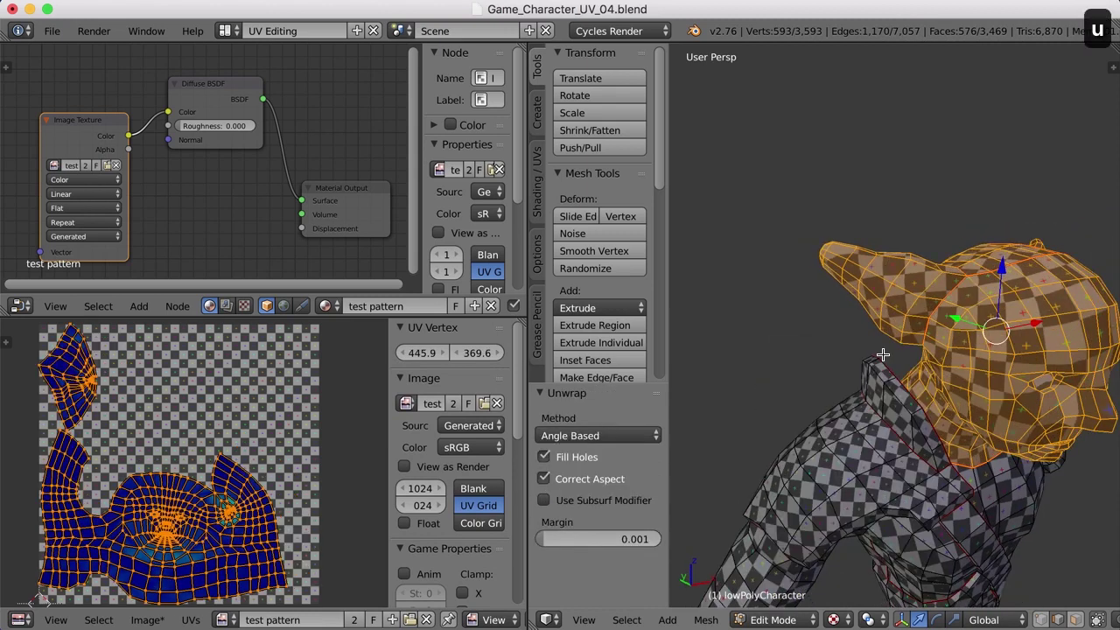
{"action": "key", "text": "a"}
Step: Unwrap the head, neck and both ears together with the ears as separate islands, and clear the selection
{"action": "middle_click_drag", "start_coordinate": [909, 331], "coordinate": [943, 381]}
{"action": "scroll", "coordinate": [910, 326], "scroll_direction": "up", "scroll_amount": 3}
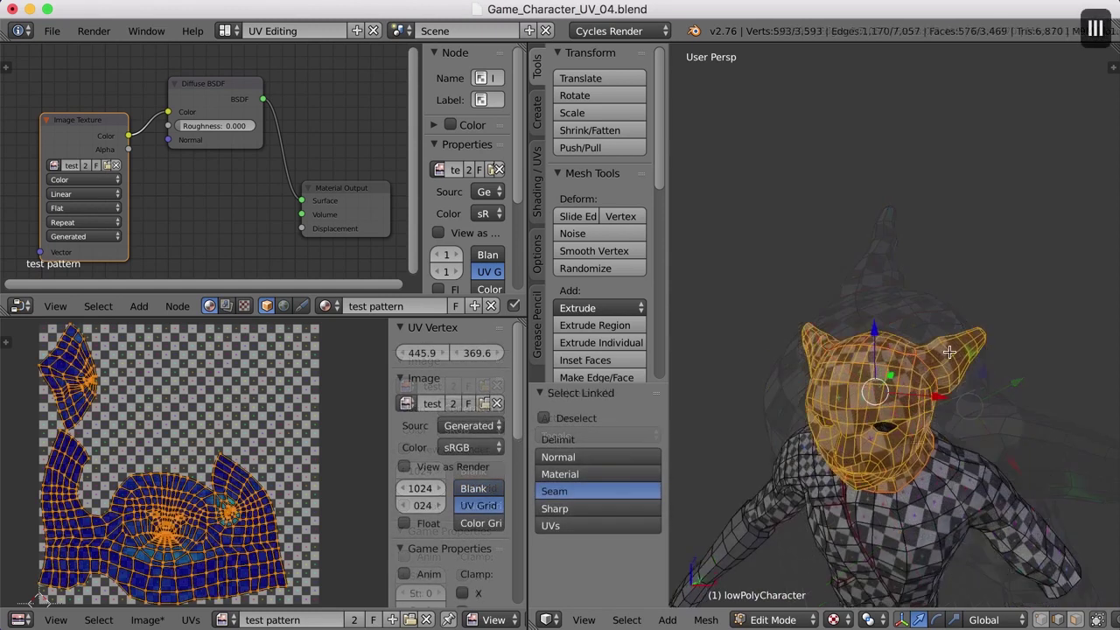
{"action": "middle_click_drag", "start_coordinate": [955, 336], "coordinate": [931, 307]}
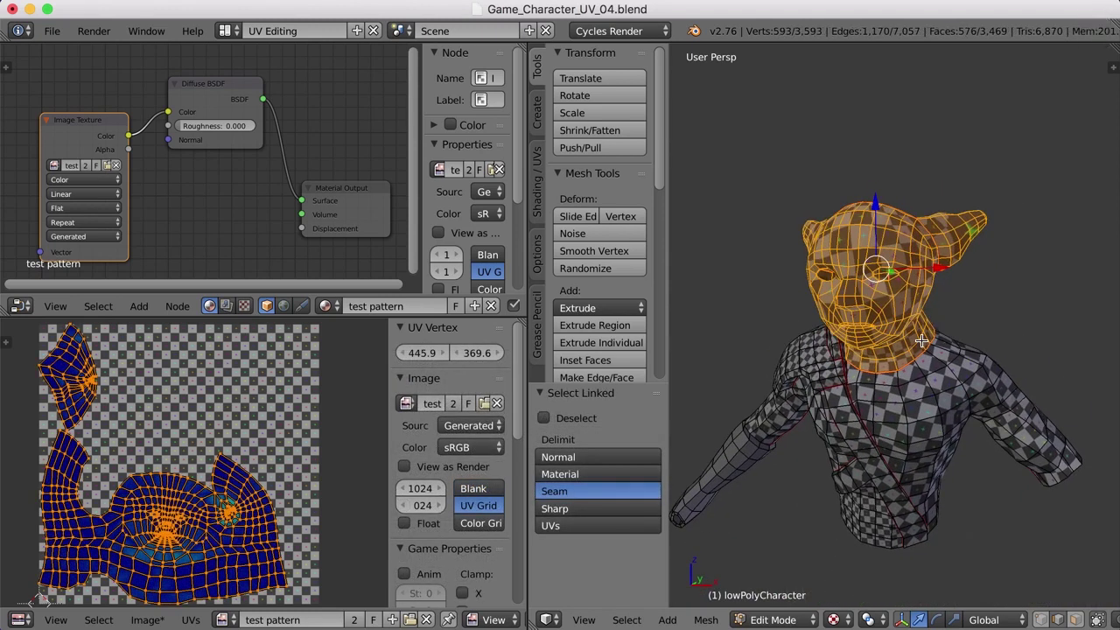
{"action": "key", "text": "u"}
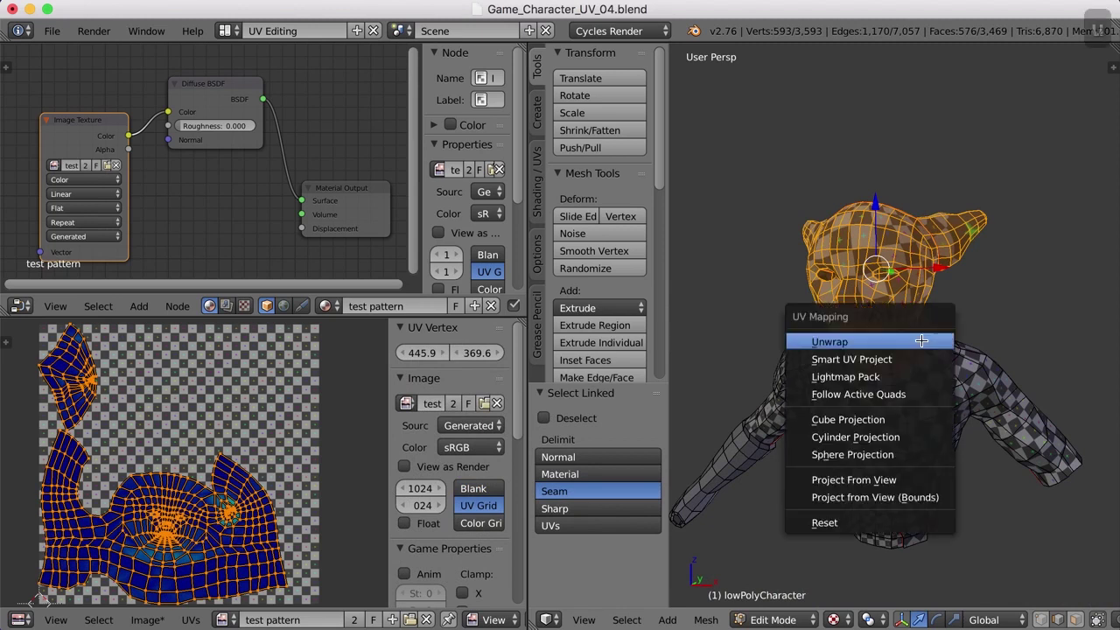
{"action": "left_click", "coordinate": [904, 342]}
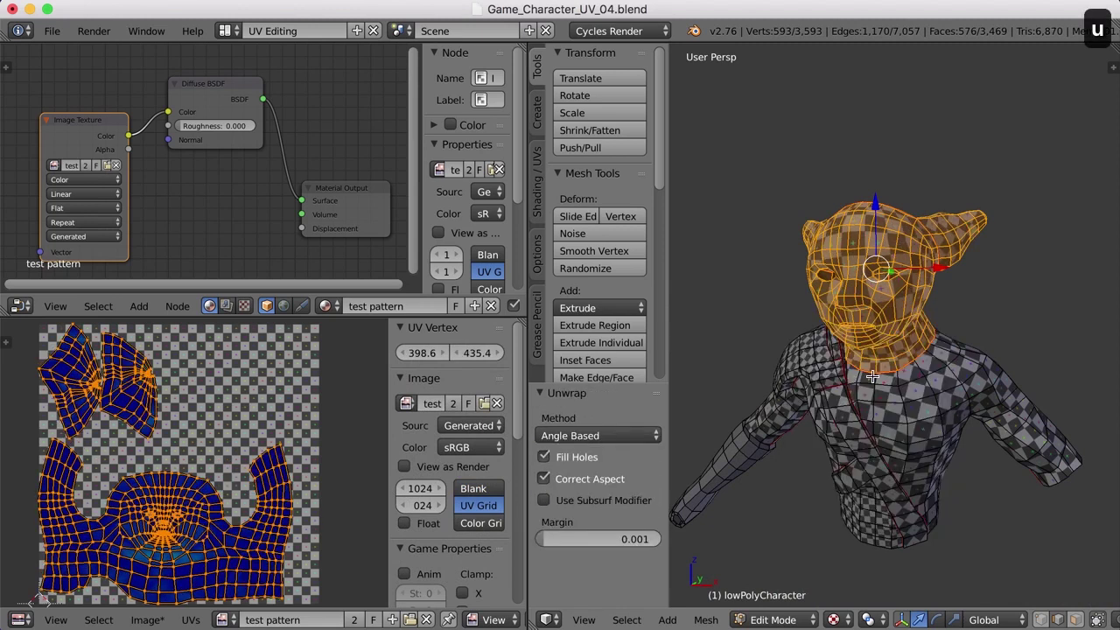
{"action": "key", "text": "a"}
Step: Mark a seam up the center front of the neck from its base to the underside of the chin, and clear the selection
{"action": "middle_click_drag", "start_coordinate": [910, 322], "coordinate": [937, 297]}
{"action": "scroll", "coordinate": [924, 317], "scroll_direction": "up", "scroll_amount": 2}
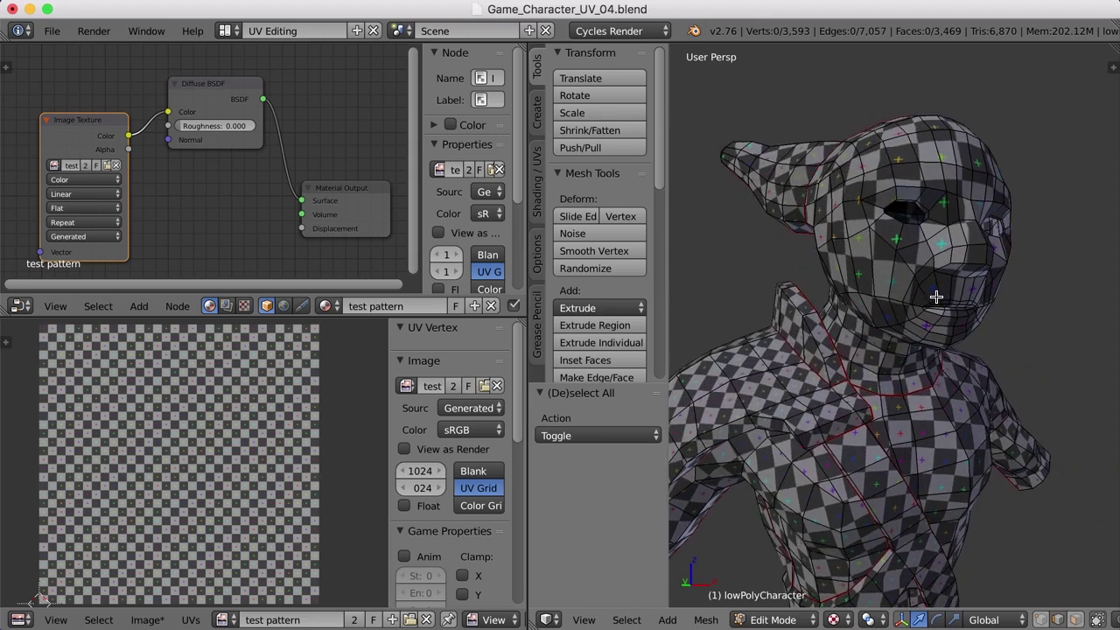
{"action": "middle_click_drag", "start_coordinate": [948, 283], "coordinate": [912, 292]}
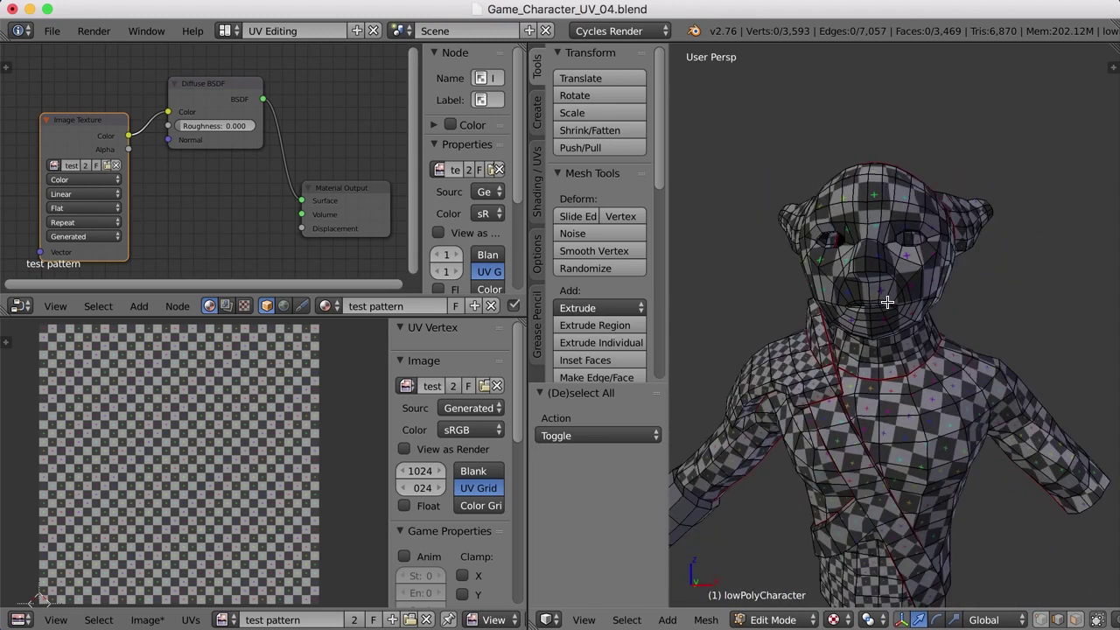
{"action": "key", "text": "l"}
{"action": "scroll", "coordinate": [886, 353], "scroll_direction": "up", "scroll_amount": 3}
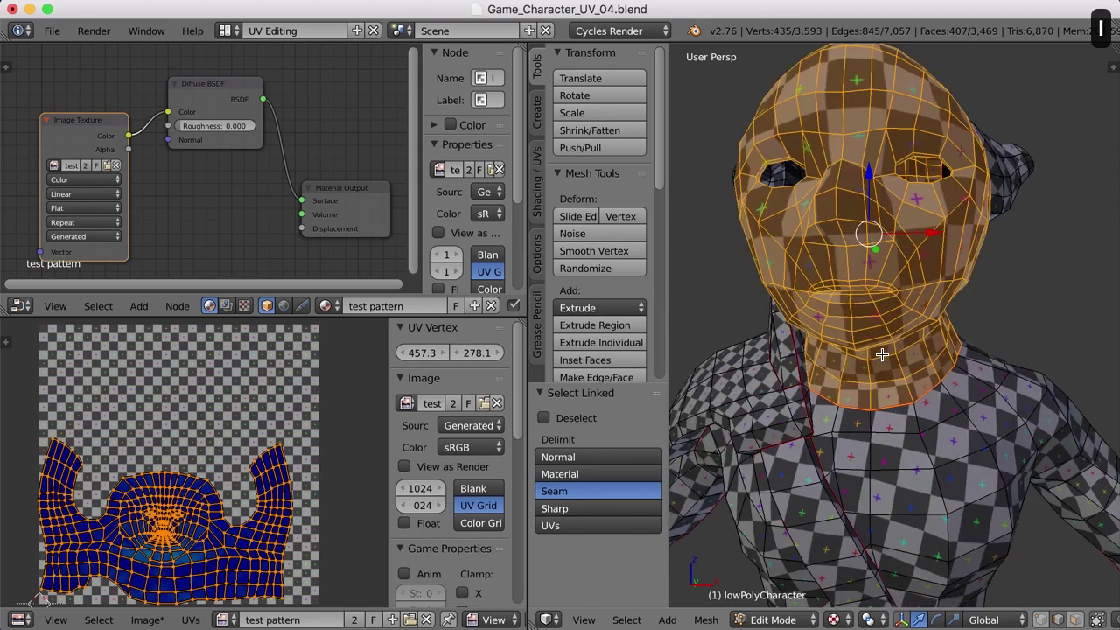
{"action": "middle_click_drag", "start_coordinate": [886, 354], "coordinate": [885, 314]}
{"action": "scroll", "coordinate": [874, 342], "scroll_direction": "up", "scroll_amount": 2}
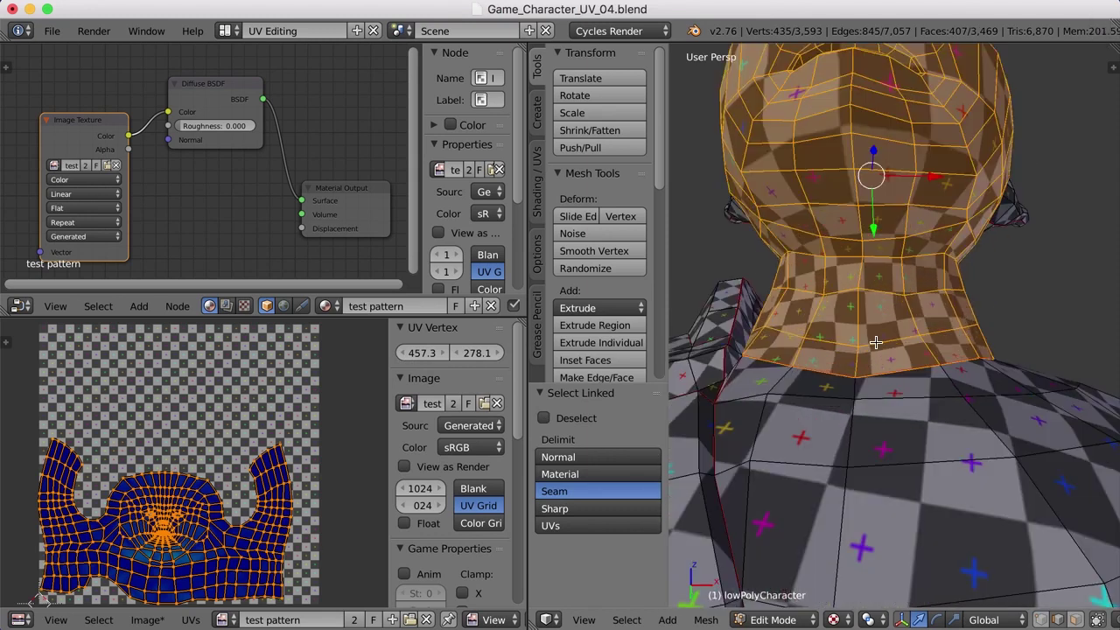
{"action": "right_click", "coordinate": [855, 359]}
{"action": "right_click", "coordinate": [859, 320], "text": "shift"}
{"action": "right_click", "coordinate": [861, 278], "text": "shift"}
{"action": "right_click", "coordinate": [857, 217], "text": "ctrl"}
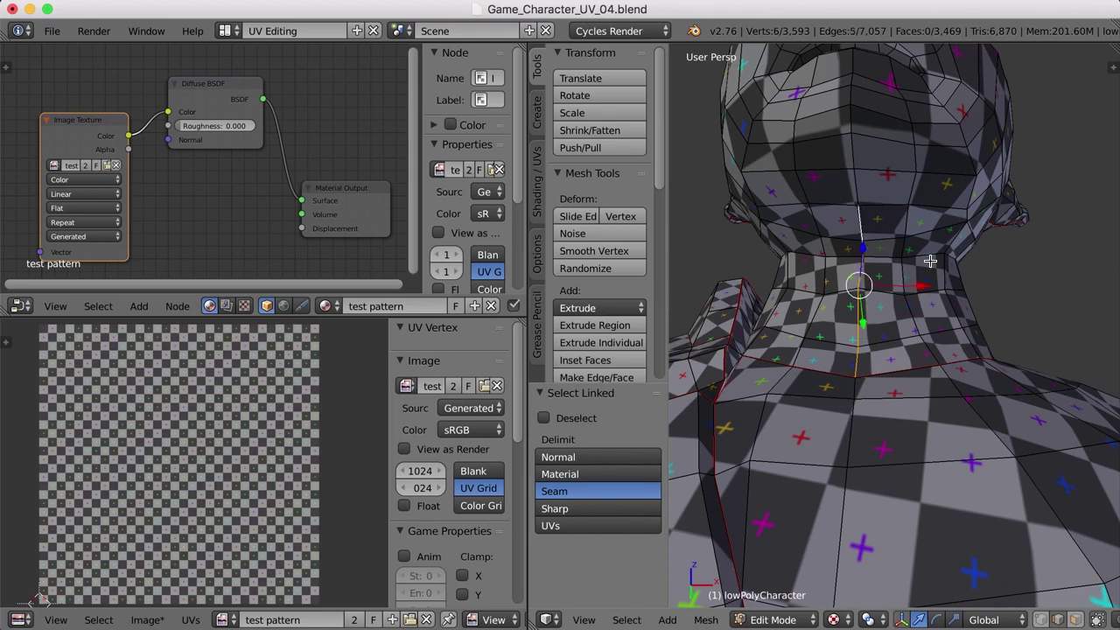
{"action": "scroll", "coordinate": [929, 261], "scroll_direction": "up", "scroll_amount": 1}
{"action": "key", "text": "ctrl+e"}
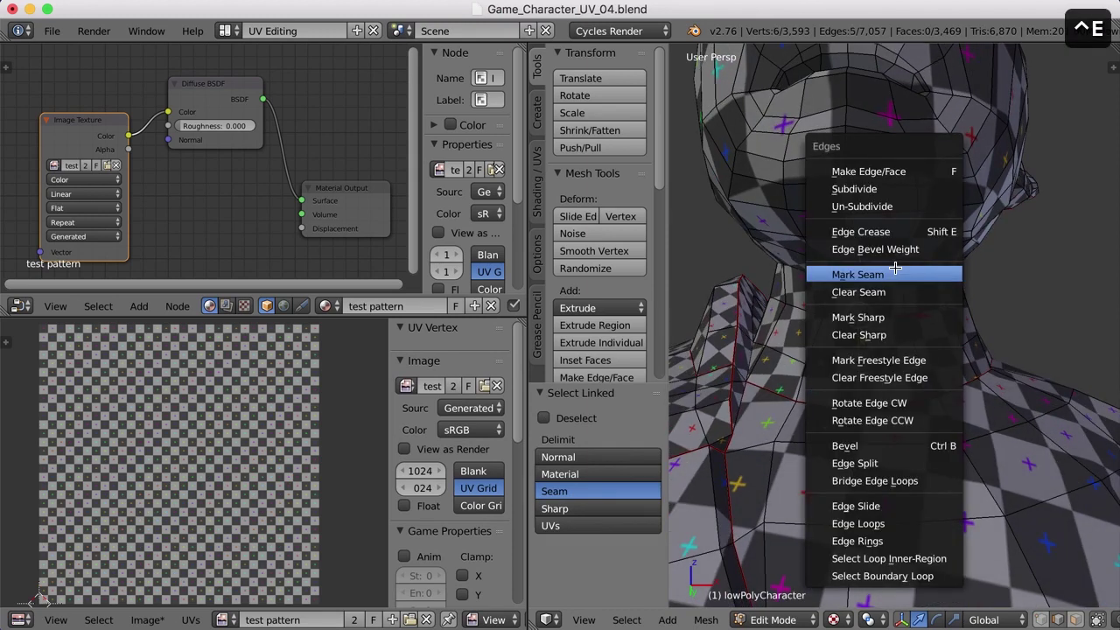
{"action": "left_click", "coordinate": [894, 273]}
{"action": "scroll", "coordinate": [1001, 275], "scroll_direction": "down", "scroll_amount": 3}
{"action": "key", "text": "a"}
Step: Select the linked head and neck faces without the ears, unwrap them with the front neck seam, and clear the selection
{"action": "middle_click_drag", "start_coordinate": [990, 267], "coordinate": [922, 290]}
{"action": "key", "text": "l"}
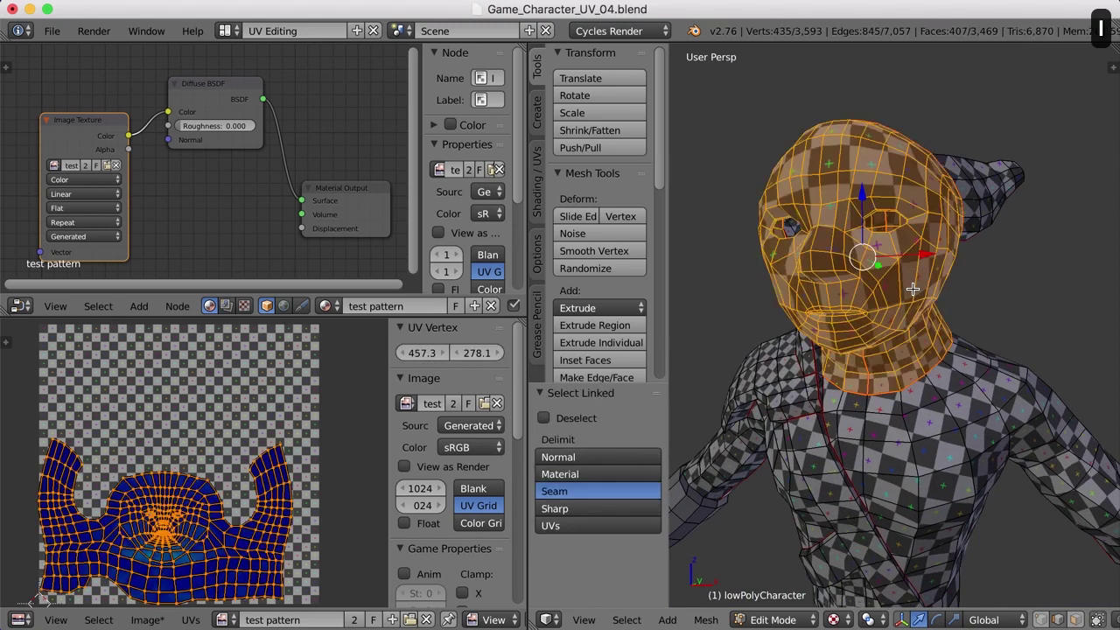
{"action": "key", "text": "u"}
{"action": "left_click", "coordinate": [897, 290]}
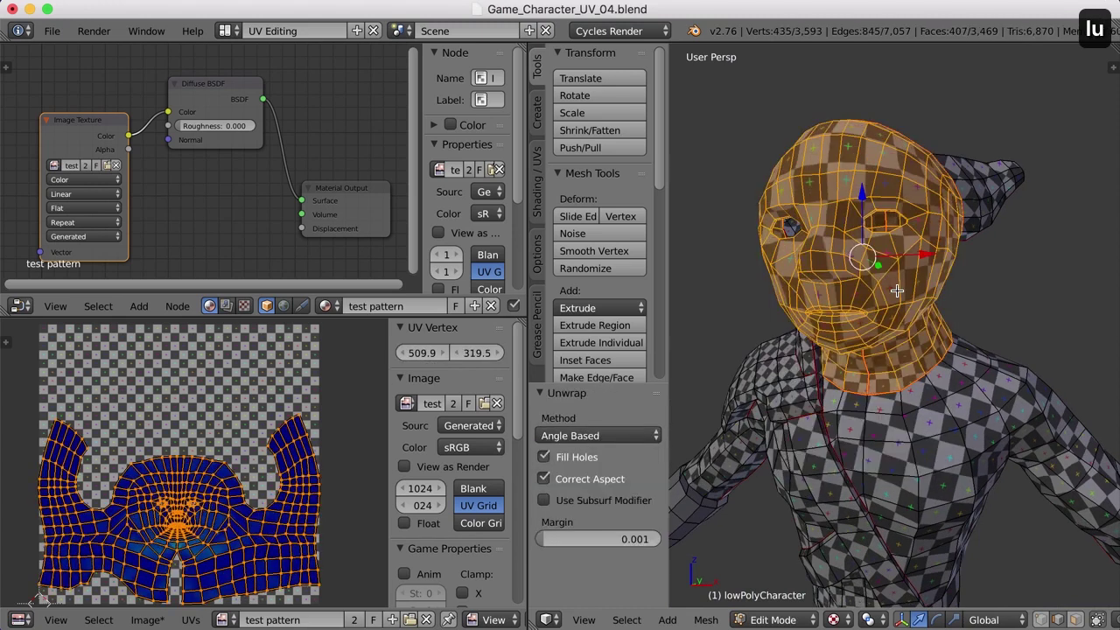
{"action": "key", "text": "a"}
Step: Examine the test pattern across the whole model in Object Mode, and return to Edit Mode with nothing selected
{"action": "key", "text": "Tab"}
{"action": "mouse_move", "coordinate": [945, 337]}
{"action": "middle_mouse_down"}
{"action": "mouse_move", "coordinate": [950, 320]}
{"action": "mouse_move", "coordinate": [962, 330]}
{"action": "middle_mouse_up"}
{"action": "scroll", "coordinate": [959, 329], "scroll_direction": "up", "scroll_amount": 1}
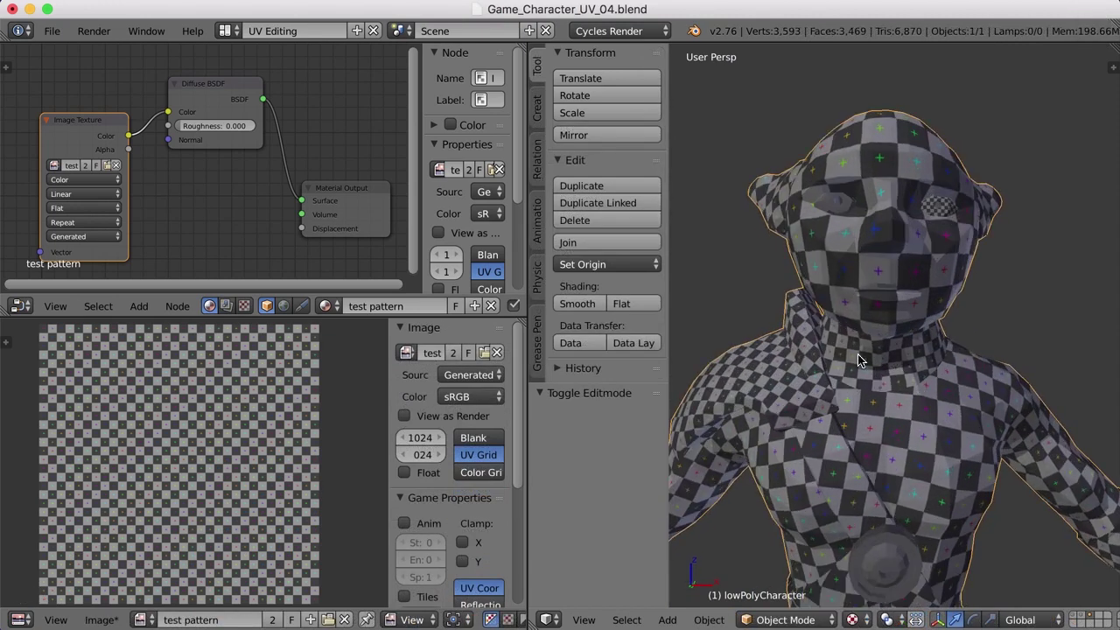
{"action": "mouse_move", "coordinate": [916, 423]}
{"action": "middle_mouse_down"}
{"action": "mouse_move", "coordinate": [913, 408]}
{"action": "mouse_move", "coordinate": [848, 434]}
{"action": "mouse_move", "coordinate": [910, 420]}
{"action": "middle_mouse_up"}
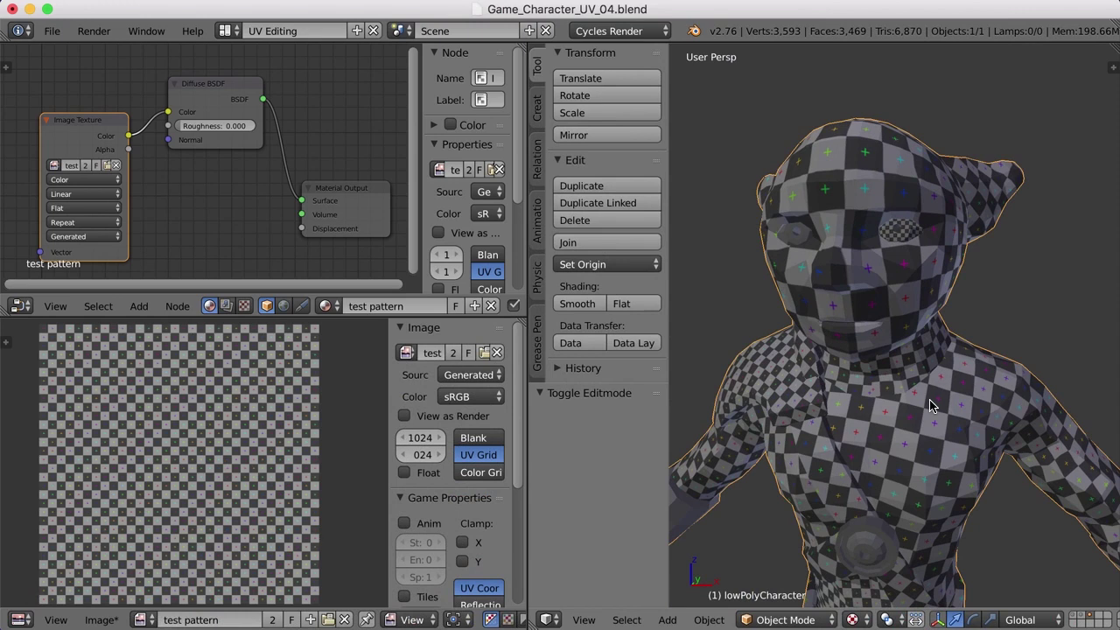
{"action": "key", "text": "Tab"}
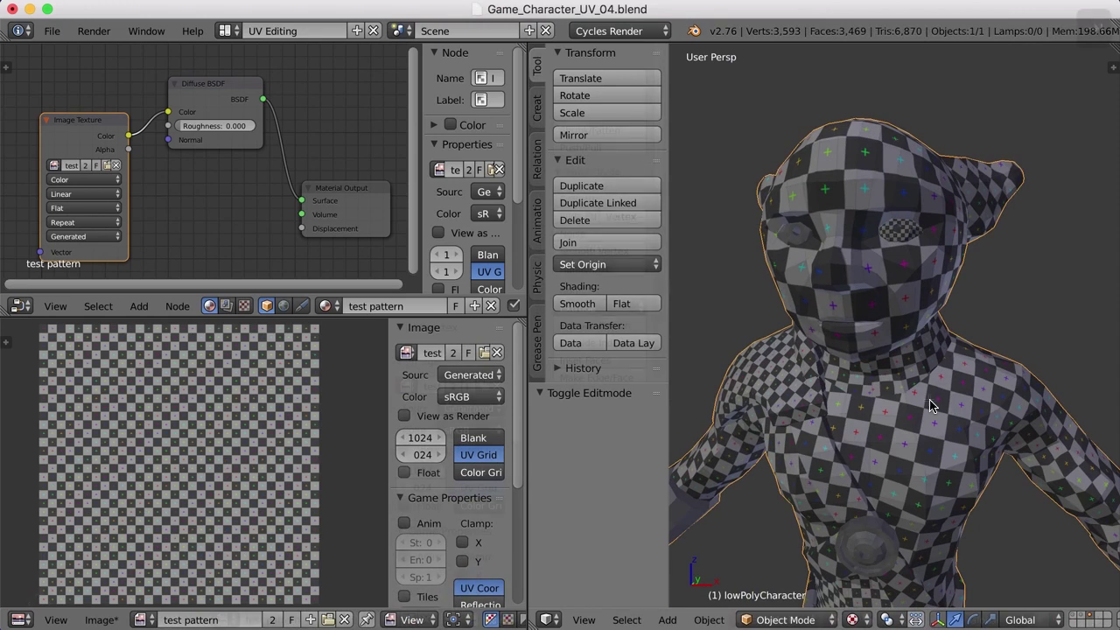
{"action": "key", "text": "a"}
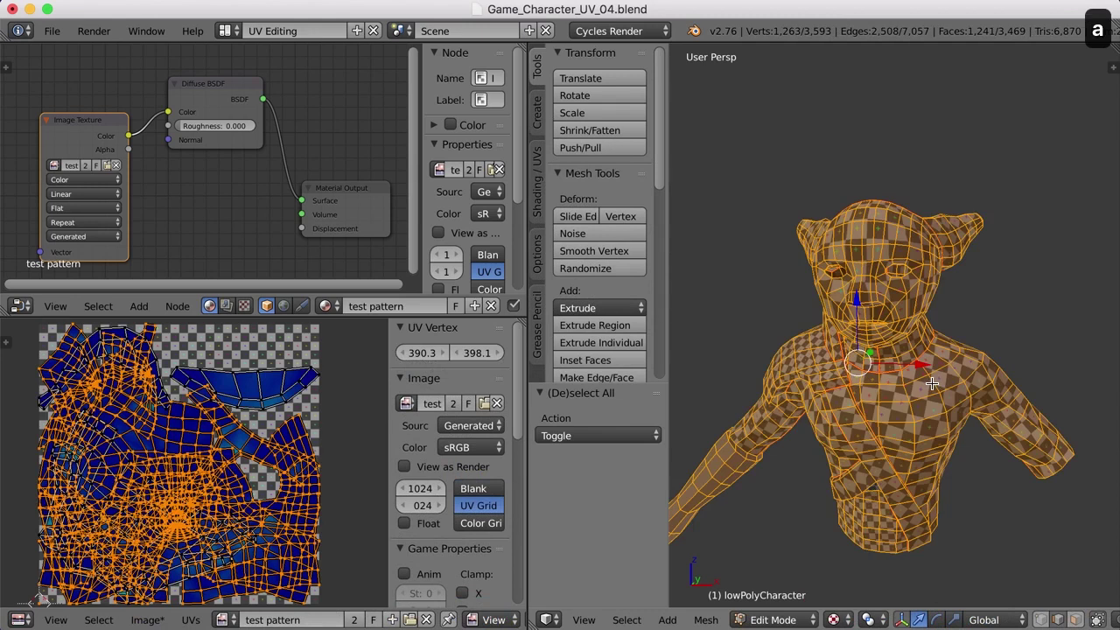
{"action": "key", "text": "a"}
{"action": "mouse_move", "coordinate": [933, 386]}
{"action": "middle_mouse_down"}
{"action": "mouse_move", "coordinate": [790, 379]}
{"action": "mouse_move", "coordinate": [936, 386]}
{"action": "mouse_move", "coordinate": [928, 399]}
{"action": "mouse_move", "coordinate": [925, 384]}
{"action": "middle_mouse_up"}
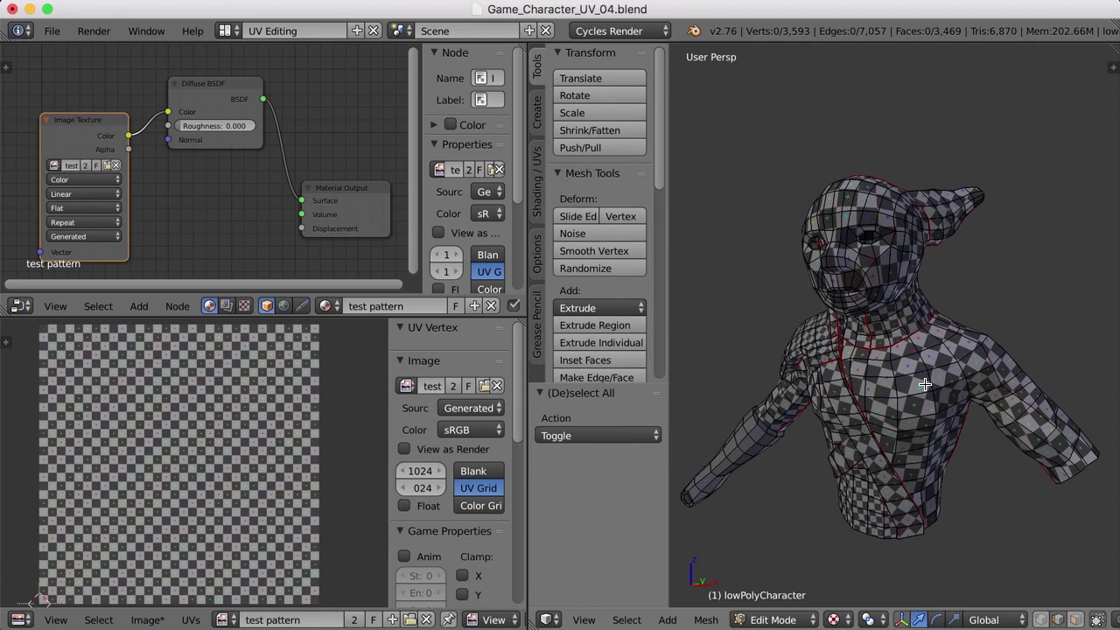
Step: Select the entire visible mesh and all its UVs, and apply Average Islands Scale to even out the island sizes
{"action": "key", "text": "a"}
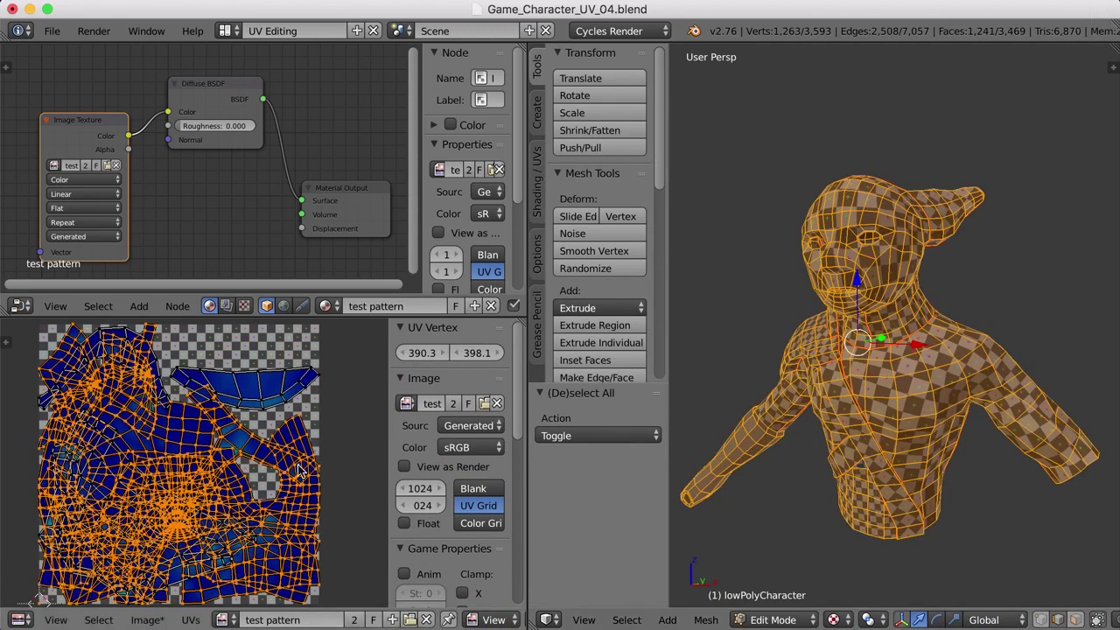
{"action": "scroll", "coordinate": [310, 473], "scroll_direction": "down", "scroll_amount": 1}
{"action": "key", "text": "a"}
{"action": "key", "text": "a"}
{"action": "scroll", "coordinate": [295, 385], "scroll_direction": "up", "scroll_amount": 1}
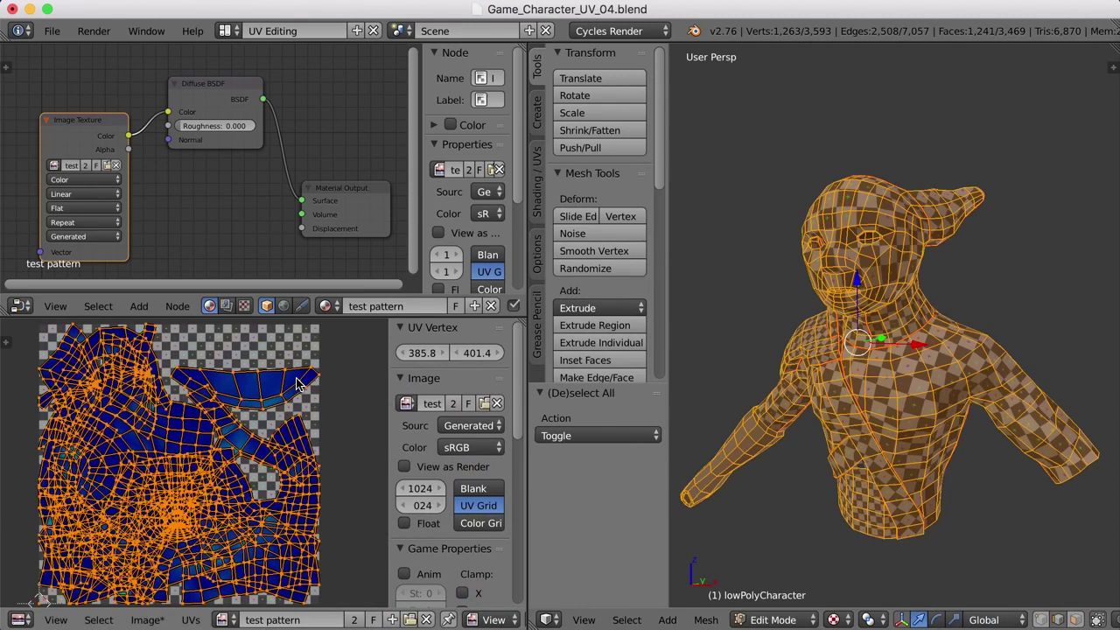
{"action": "left_click", "coordinate": [192, 619]}
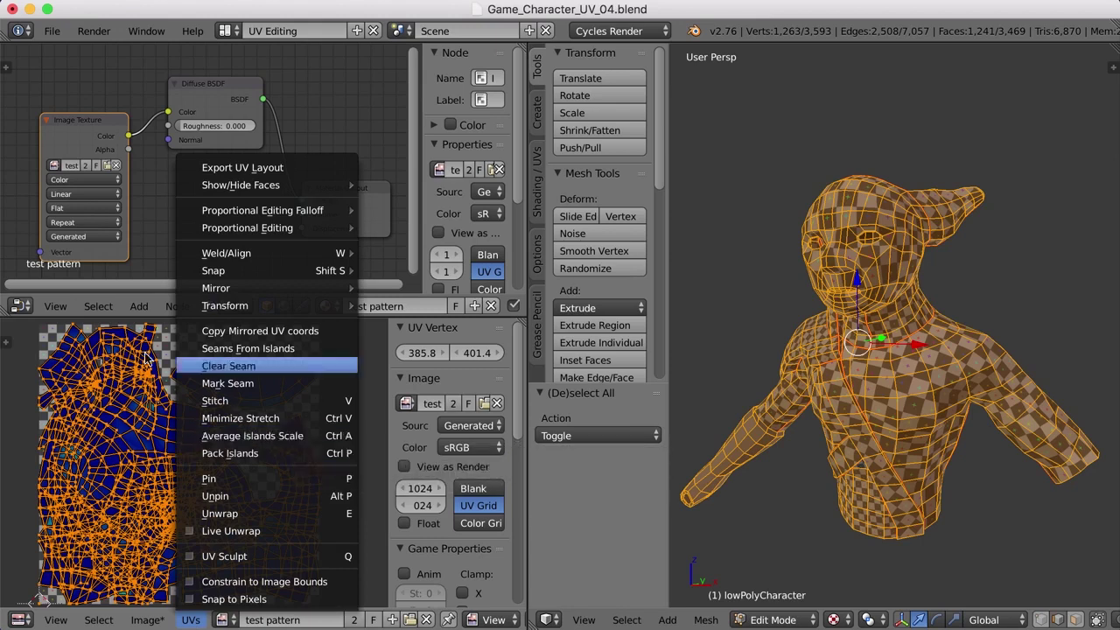
{"action": "left_click", "coordinate": [306, 435]}
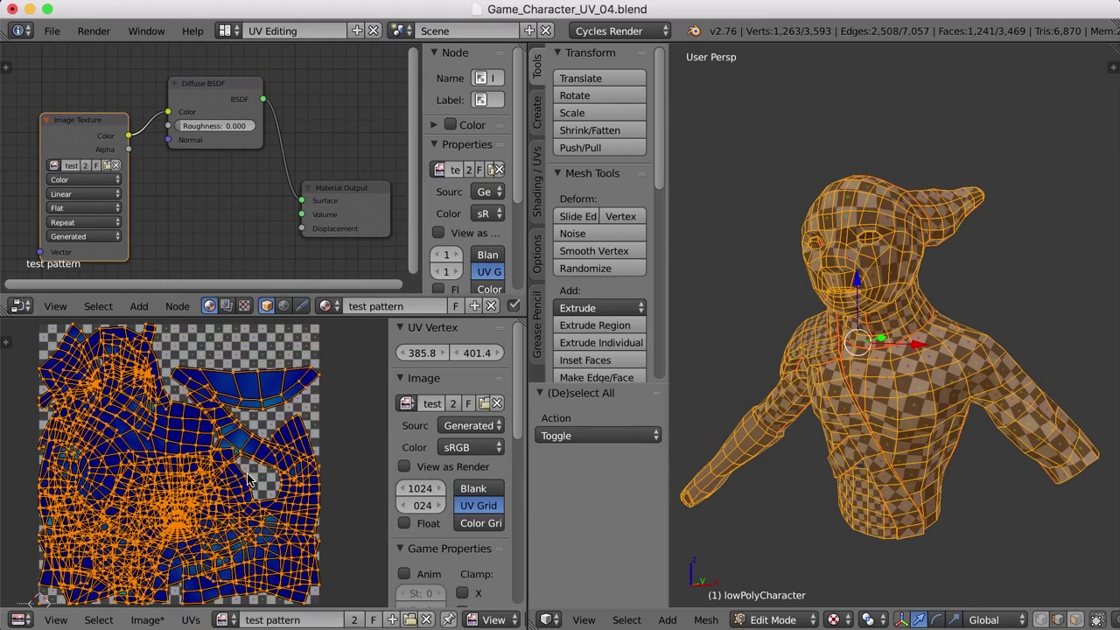
{"action": "key", "text": "ctrl+a"}
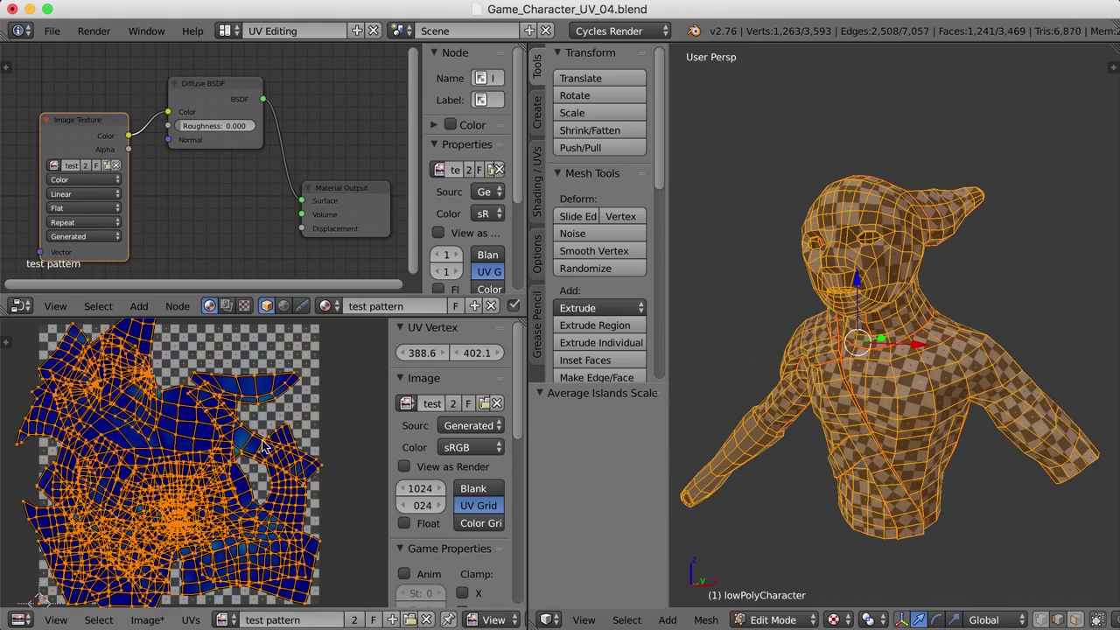
Step: Pack all UV islands into the image area, and check the test pattern on the model before selecting everything again
{"action": "key", "text": "ctrl+p"}
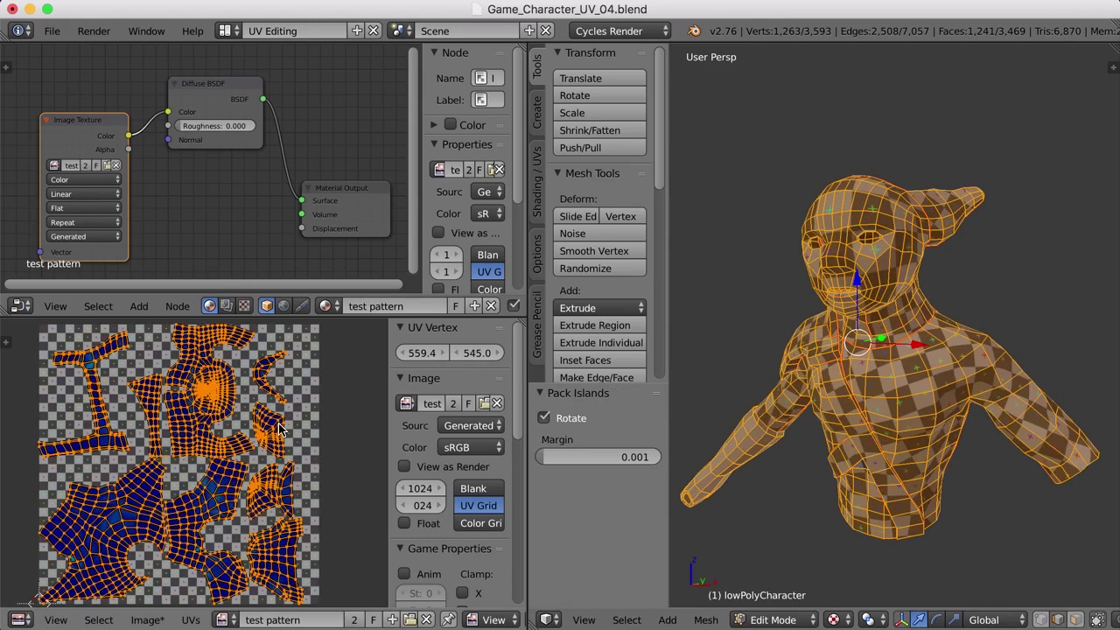
{"action": "key", "text": "a"}
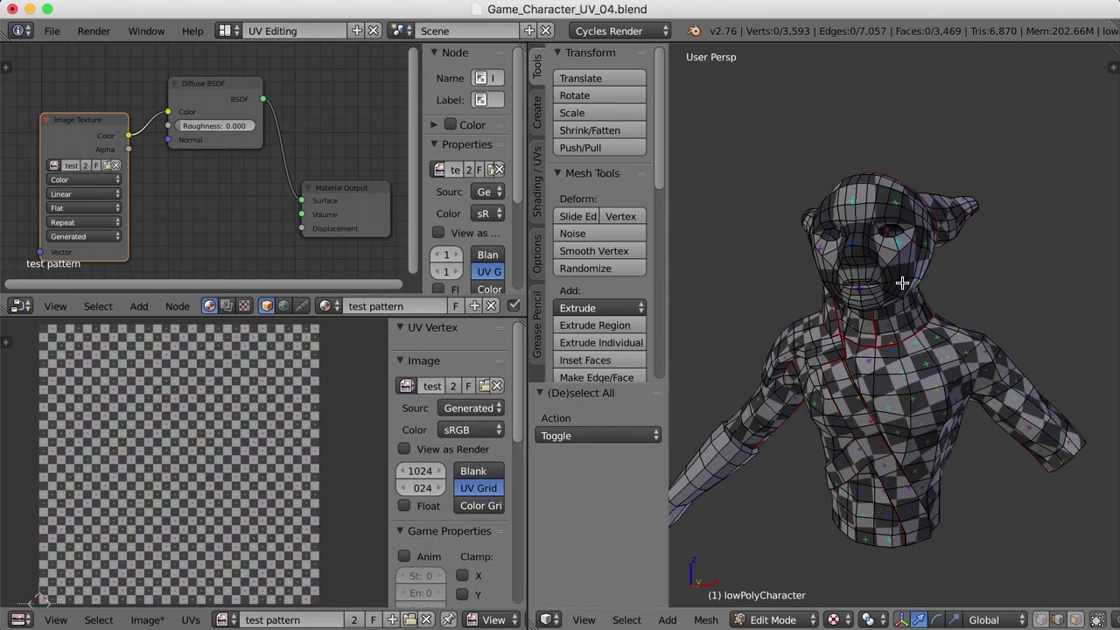
{"action": "key", "text": "a"}
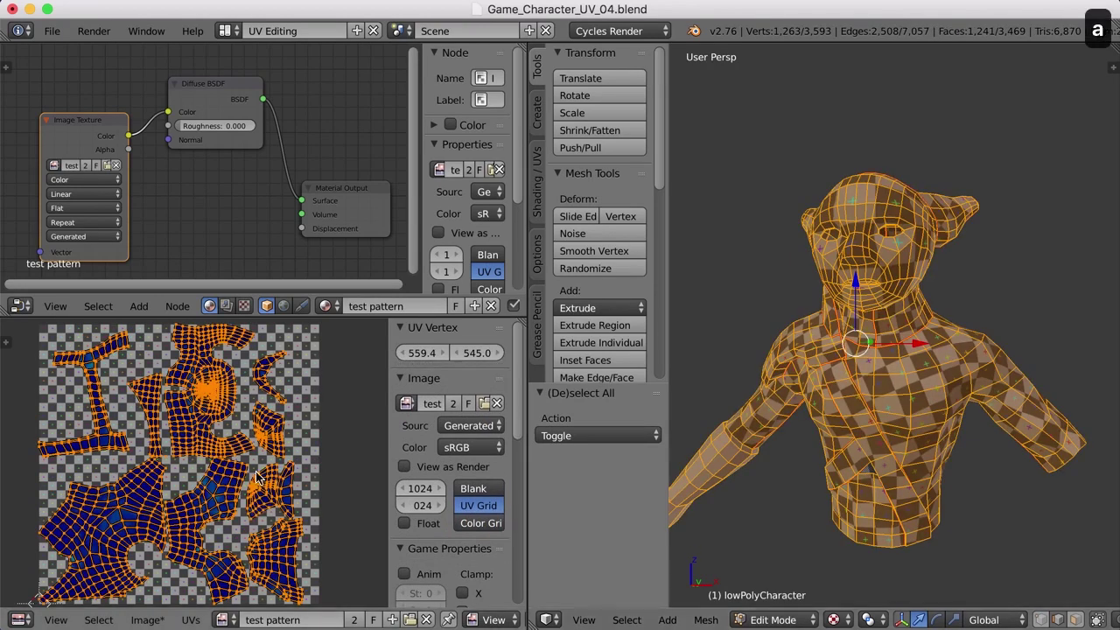